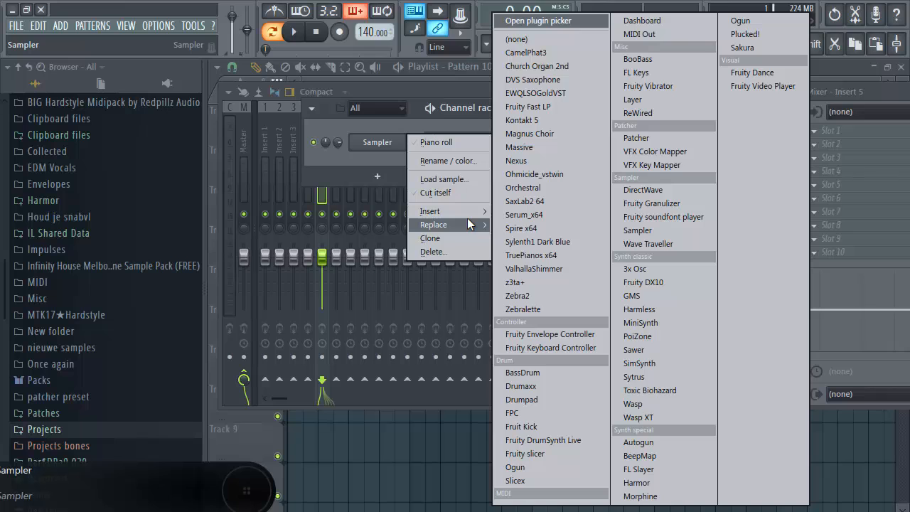
Dismiss the plugin replacement list, bring the Playlist forward and look through the sample folders.
{"action": "left_click", "coordinate": [348, 146]}
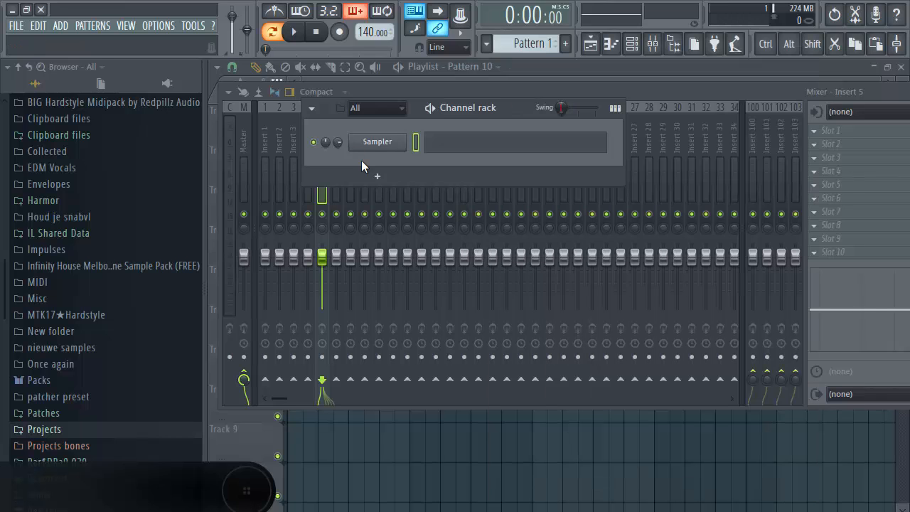
{"action": "left_click", "coordinate": [535, 77]}
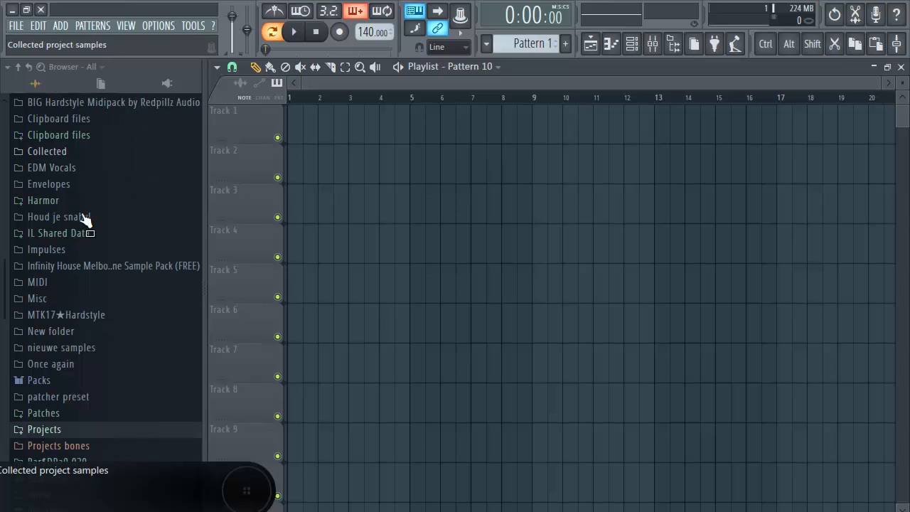
{"action": "scroll", "coordinate": [155, 281], "scroll_direction": "down", "scroll_amount": 2}
{"action": "scroll", "coordinate": [150, 274], "scroll_direction": "up", "scroll_amount": 5}
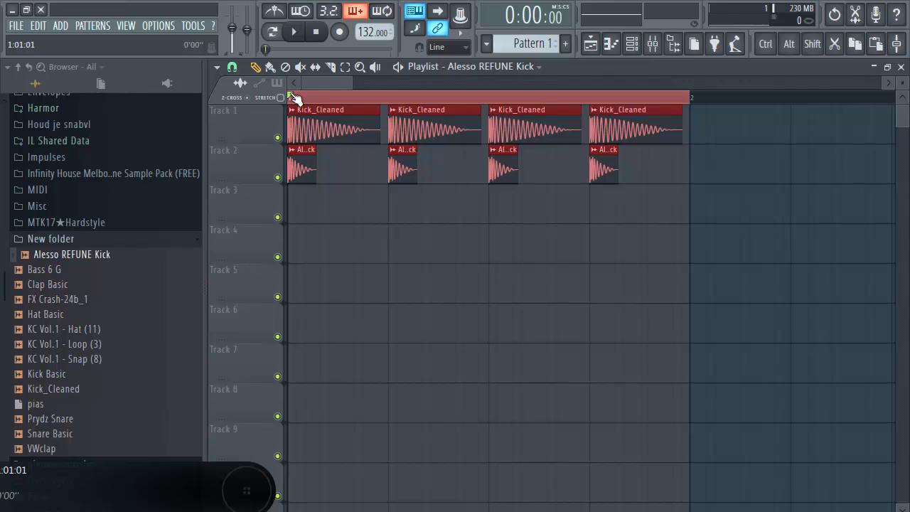
Inspect the sample settings of the first Alesso REFUNE Kick clip on Track 2.
{"action": "scroll", "coordinate": [308, 84], "scroll_direction": "up", "scroll_amount": 3}
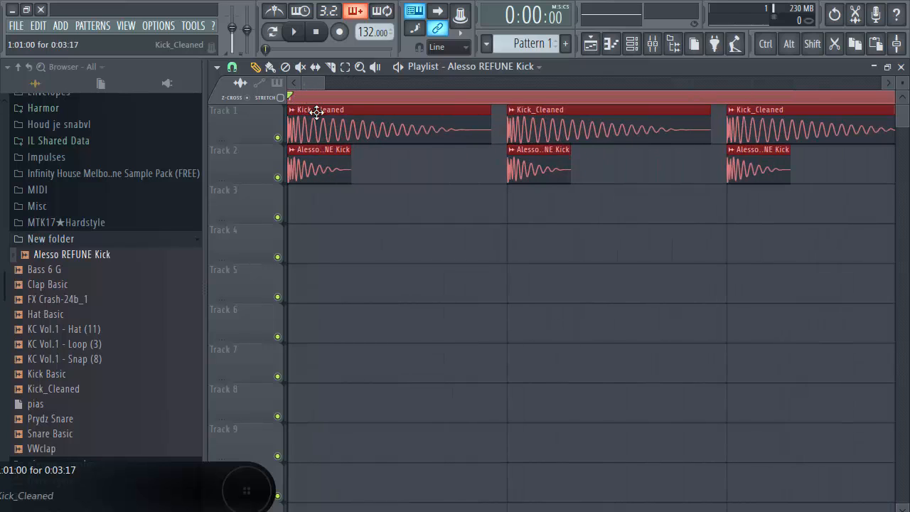
{"action": "double_click", "coordinate": [319, 169]}
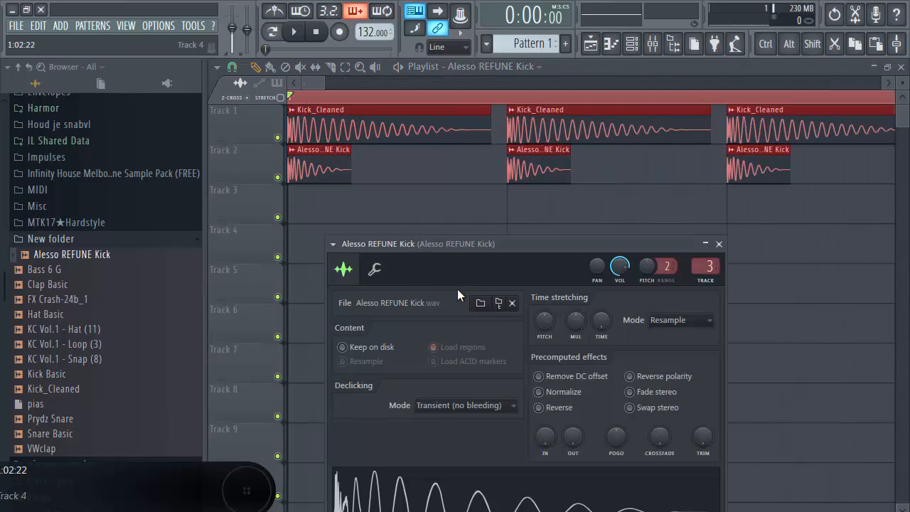
{"action": "left_click", "coordinate": [413, 190]}
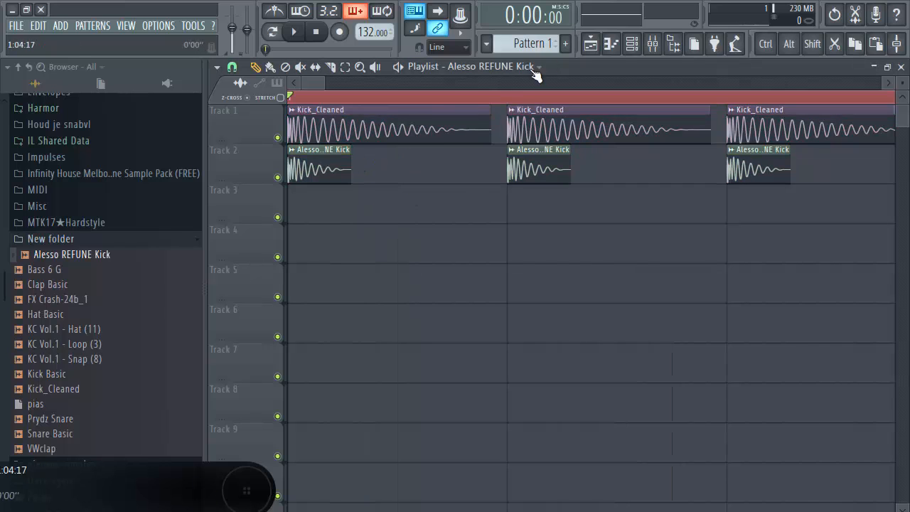
Show the mixer below the Playlist clips and audition the Kick_Cleaned track soloed.
{"action": "left_click", "coordinate": [665, 52]}
{"action": "left_click_drag", "start_coordinate": [461, 152], "coordinate": [456, 117]}
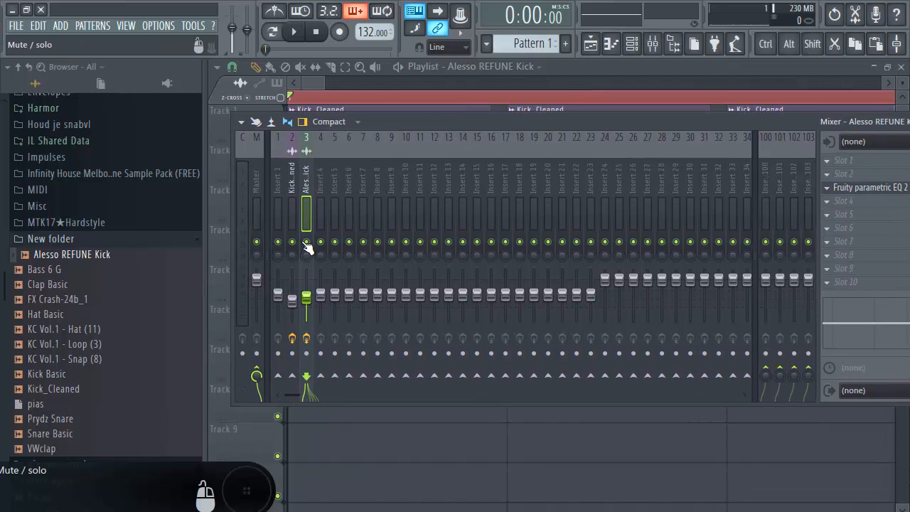
{"action": "left_click_drag", "start_coordinate": [376, 118], "coordinate": [389, 162]}
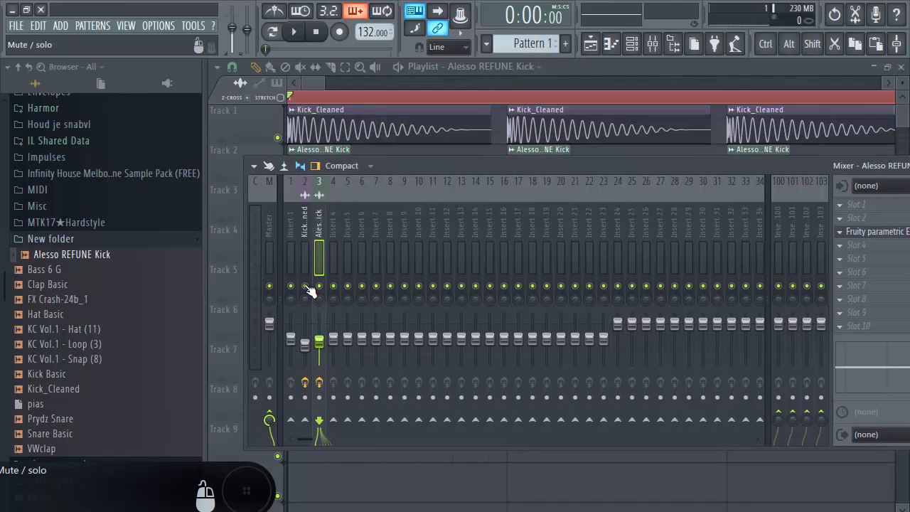
{"action": "right_click", "coordinate": [307, 286]}
{"action": "key", "text": "space"}
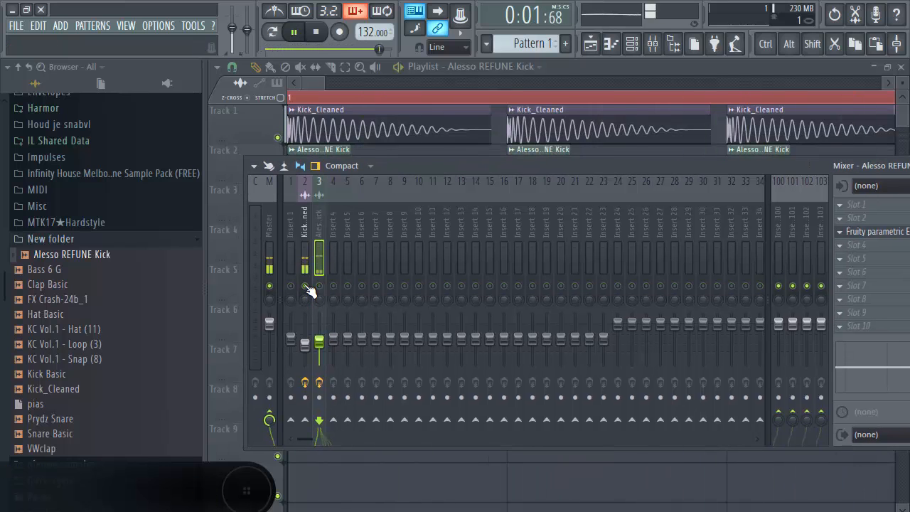
{"action": "key", "text": "space"}
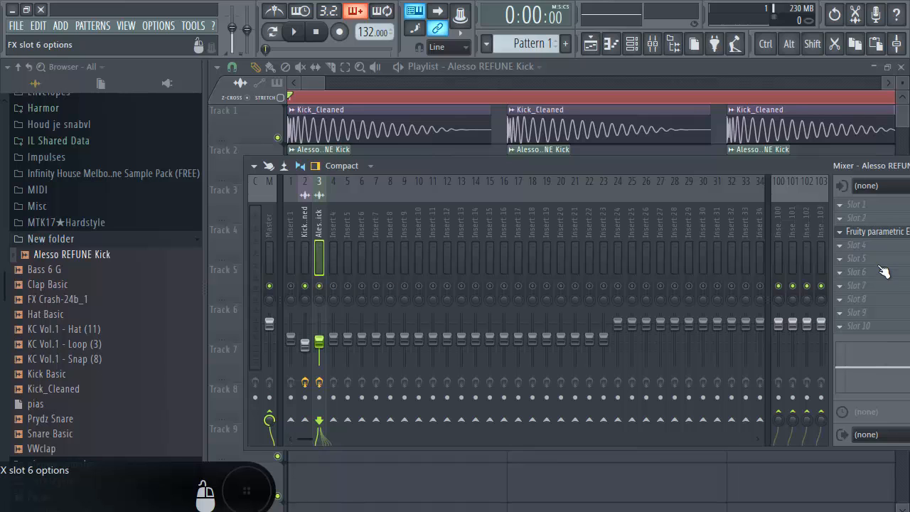
Examine the Fruity parametric EQ 2 curve on the Alesso REFUNE Kick track and audition that track soloed.
{"action": "left_click", "coordinate": [872, 235]}
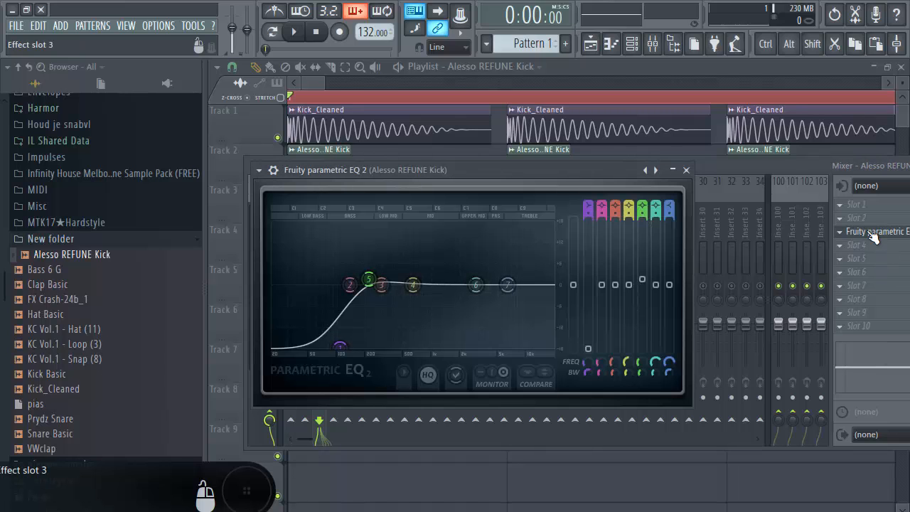
{"action": "left_click", "coordinate": [811, 171]}
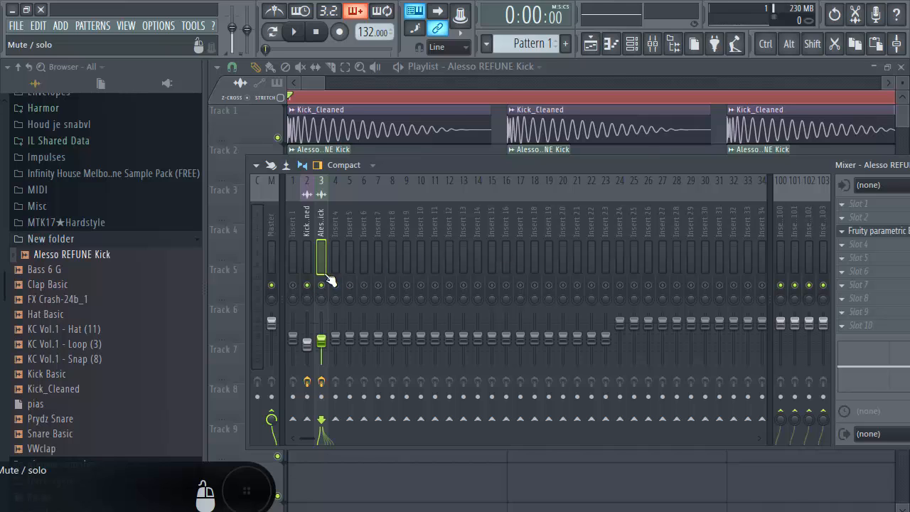
{"action": "key", "text": "space"}
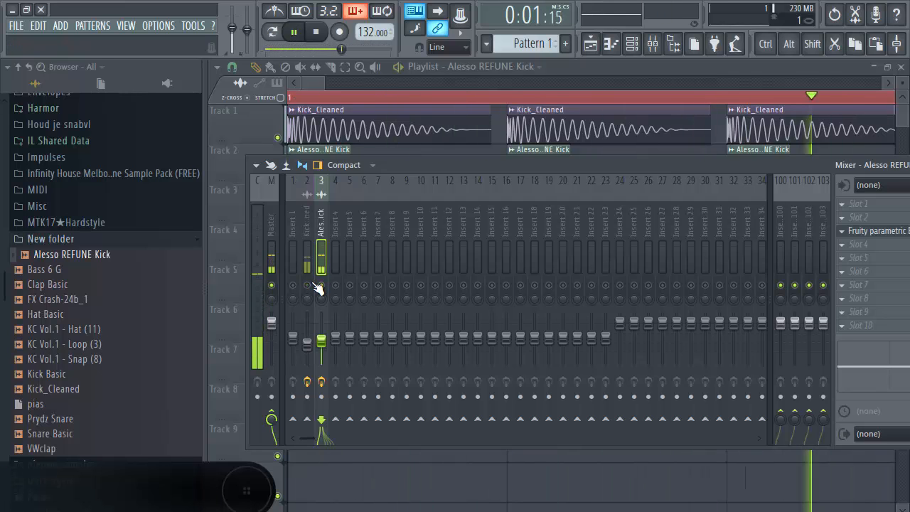
{"action": "key", "text": "space"}
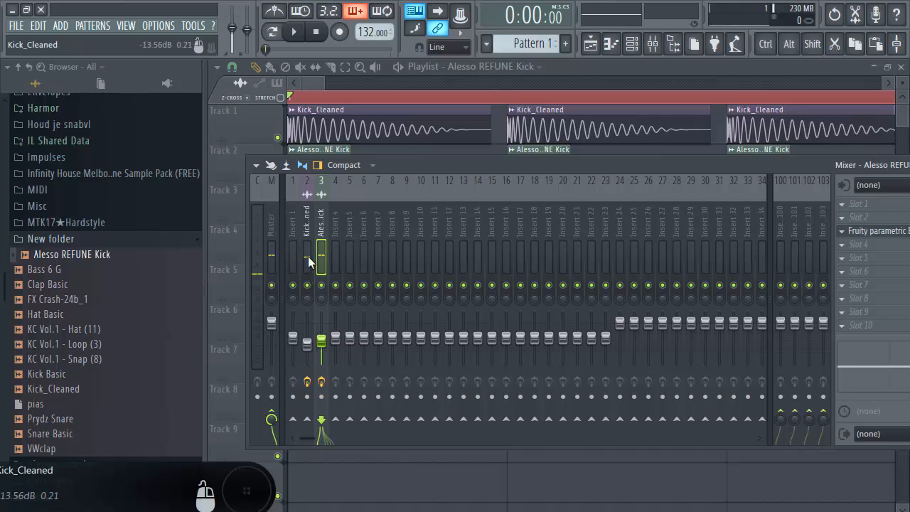
Examine the Fruity parametric EQ 2 curve on the Kick_Cleaned mixer track while auditioning the kick.
{"action": "left_click", "coordinate": [308, 258]}
{"action": "left_click", "coordinate": [868, 212]}
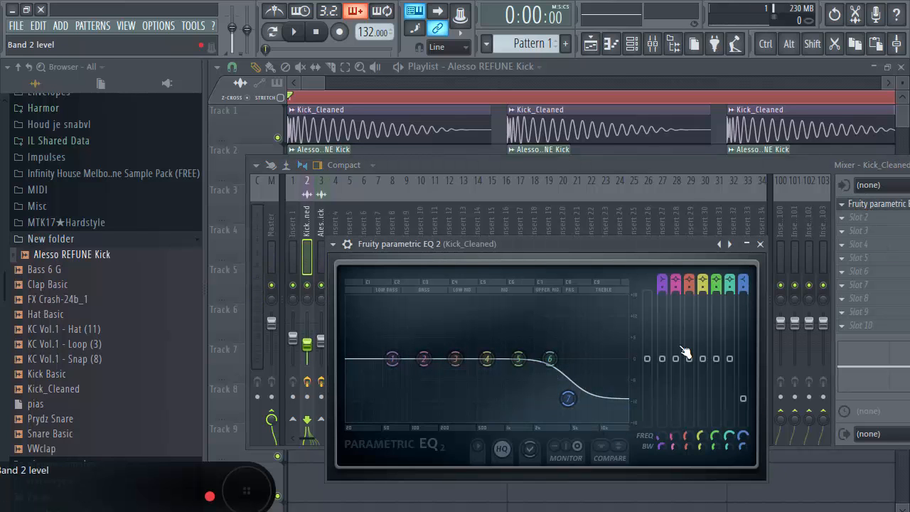
{"action": "key", "text": "space"}
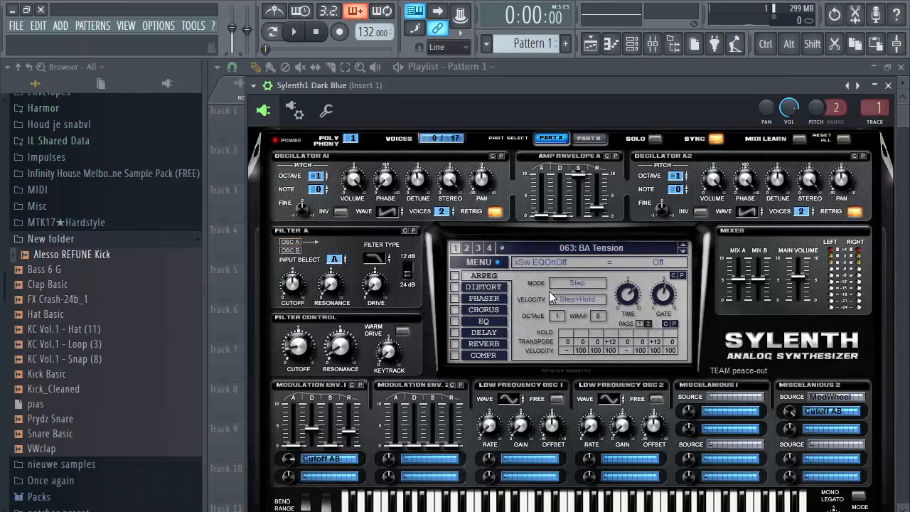
Place a Pattern 1 clip on Track 3 of the Playlist, starting at bar 1.
{"action": "key", "text": "F6"}
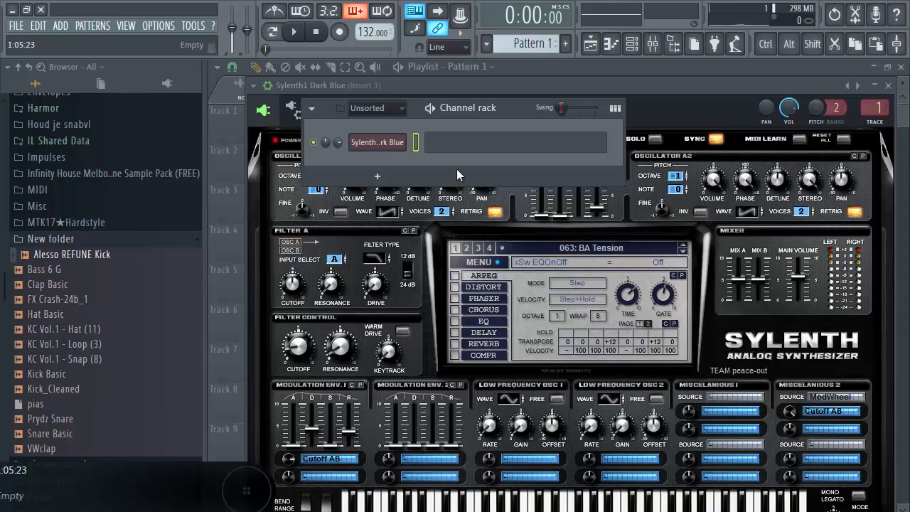
{"action": "key", "text": "F5"}
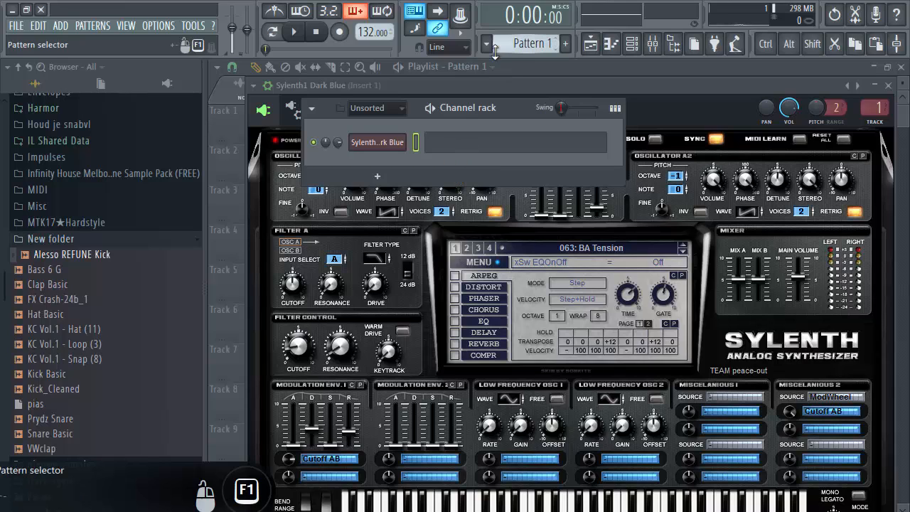
{"action": "left_click", "coordinate": [335, 205]}
Draw four off-beat G4 notes, each two steps long, across bar 1 in the Sylenth1 Dark Blue piano roll.
{"action": "double_click", "coordinate": [336, 205]}
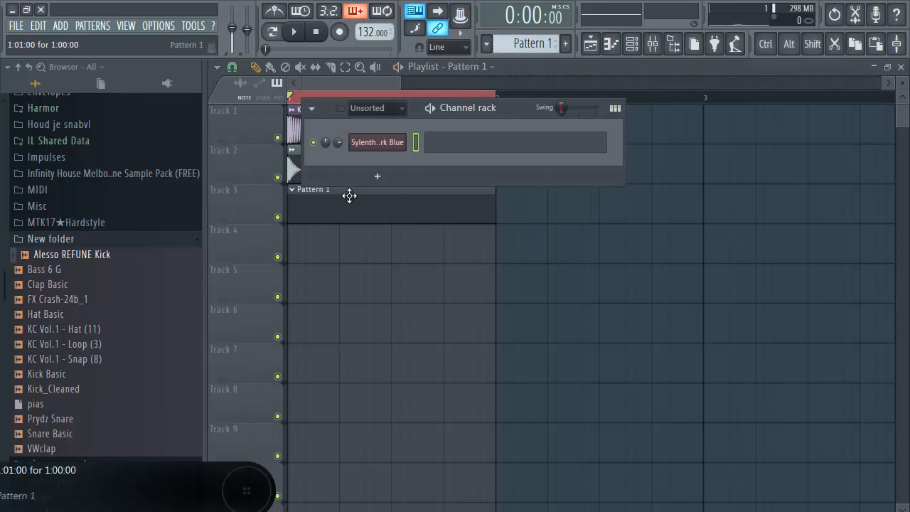
{"action": "left_click", "coordinate": [457, 145]}
{"action": "left_click", "coordinate": [310, 317]}
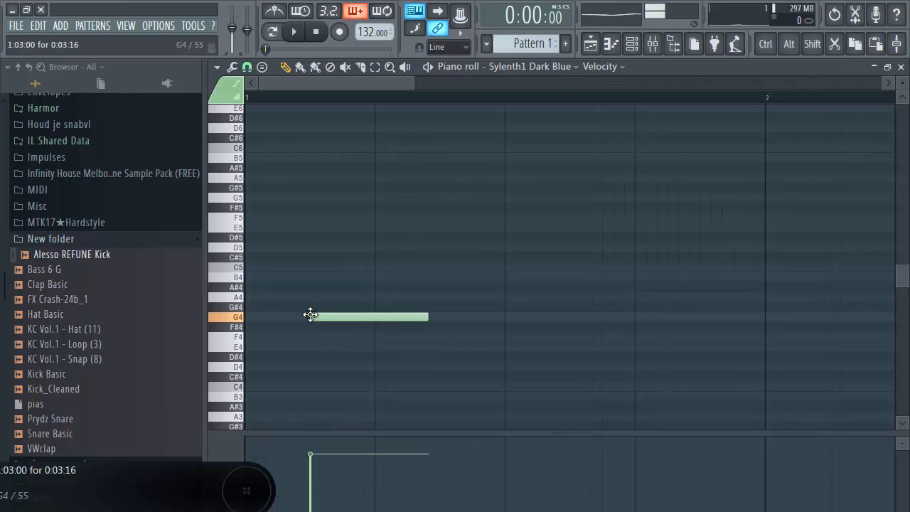
{"action": "left_click_drag", "start_coordinate": [431, 316], "coordinate": [371, 319]}
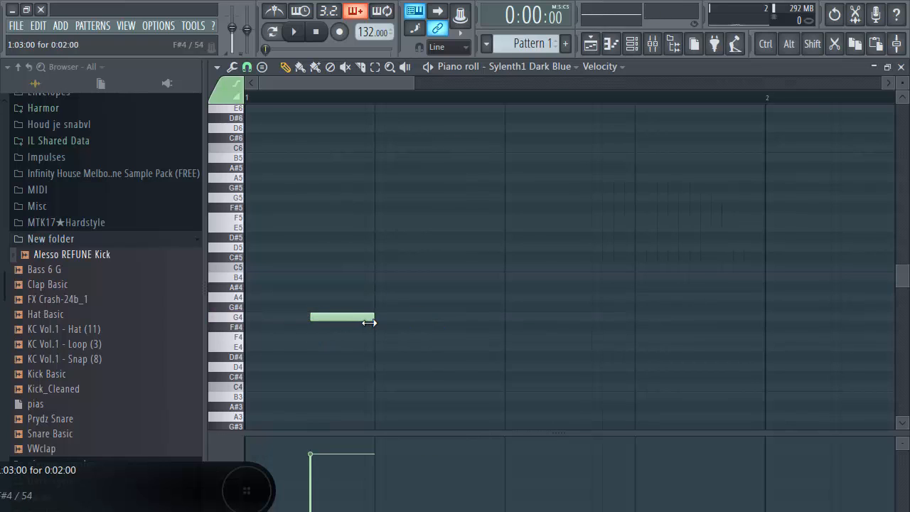
{"action": "left_click", "coordinate": [447, 317]}
{"action": "left_click_drag", "start_coordinate": [447, 317], "coordinate": [436, 317]}
{"action": "left_click_drag", "start_coordinate": [562, 317], "coordinate": [574, 317]}
{"action": "mouse_move", "coordinate": [700, 318]}
{"action": "left_mouse_down"}
{"action": "mouse_move", "coordinate": [699, 299]}
{"action": "mouse_move", "coordinate": [697, 314]}
{"action": "left_mouse_up"}
Play back the off-beat G4 pattern to check how it sounds.
{"action": "key", "text": "space"}
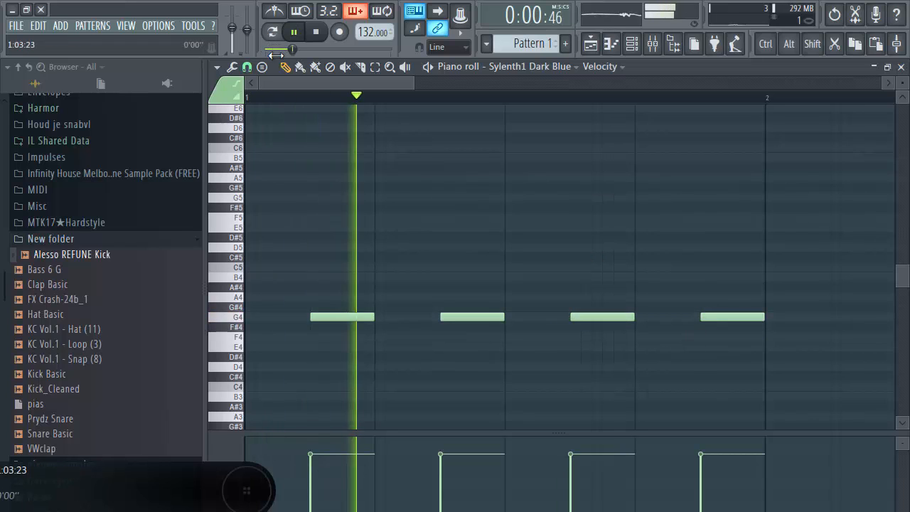
{"action": "scroll", "coordinate": [315, 99], "scroll_direction": "down", "scroll_amount": 2}
{"action": "scroll", "coordinate": [311, 102], "scroll_direction": "down", "scroll_amount": 1}
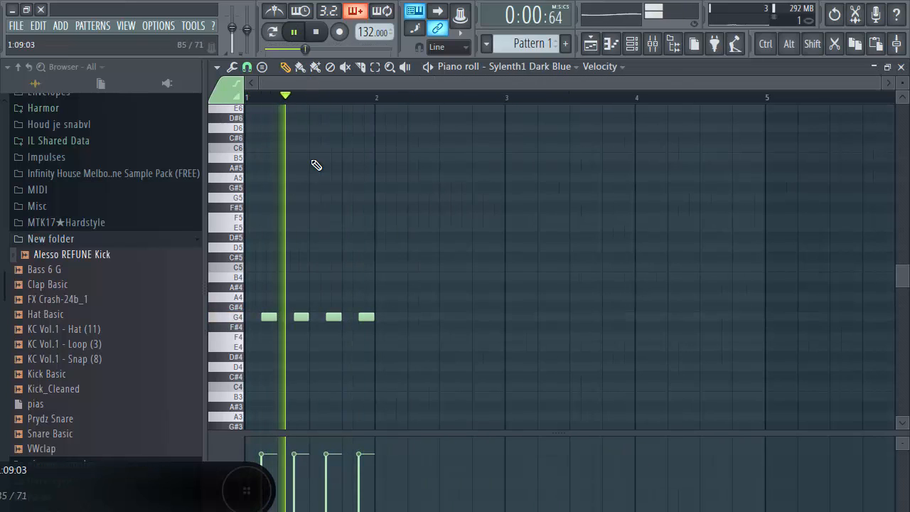
{"action": "key", "text": "space"}
Duplicate the kick and Pattern 1 clips on Tracks 1 to 3 so they fill four bars.
{"action": "left_click", "coordinate": [590, 52]}
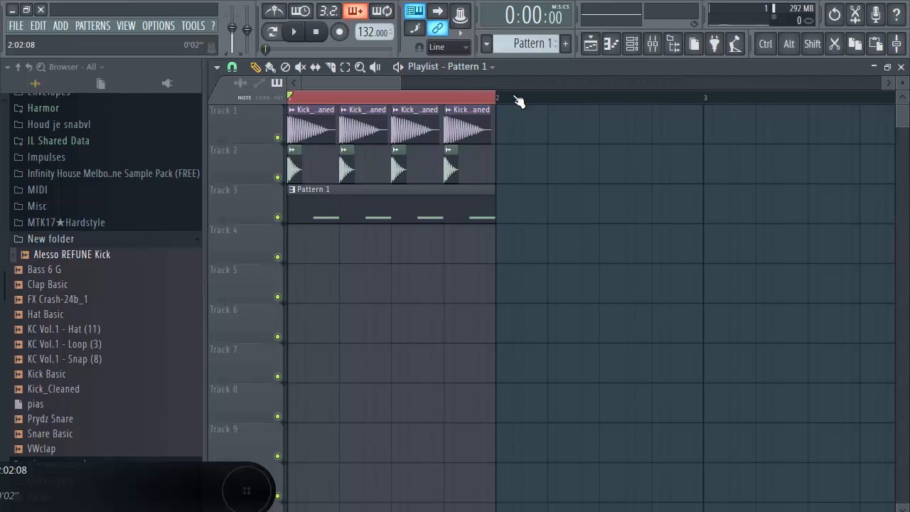
{"action": "left_click_drag", "start_coordinate": [584, 263], "coordinate": [217, 117]}
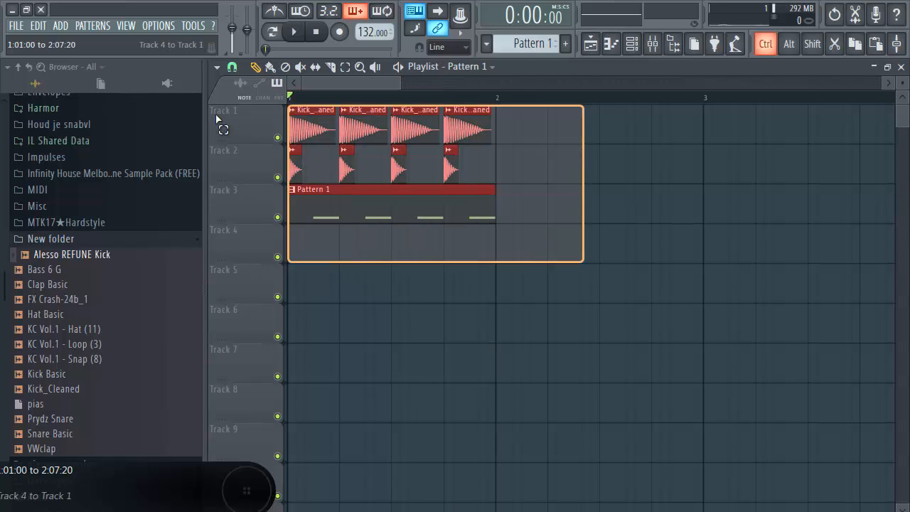
{"action": "scroll", "coordinate": [345, 101], "scroll_direction": "down", "scroll_amount": 2}
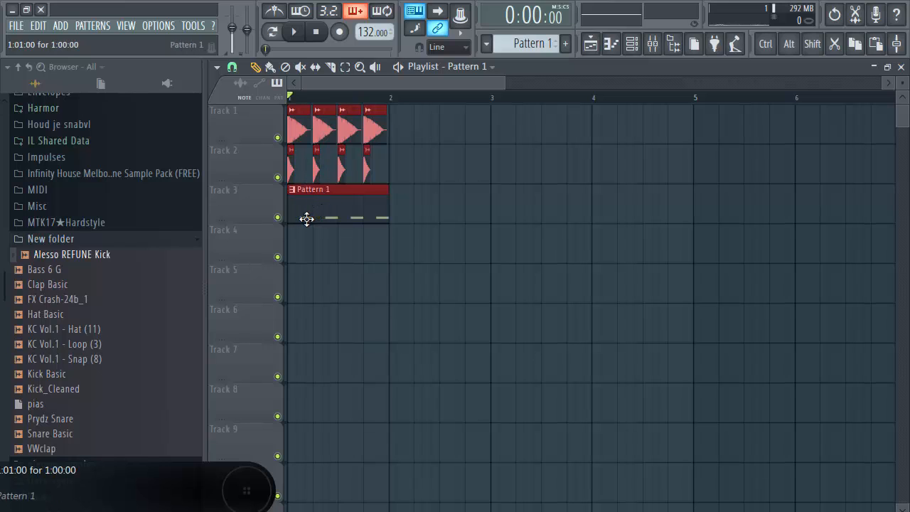
{"action": "key", "text": "shift"}
{"action": "mouse_move", "coordinate": [304, 211]}
{"action": "left_mouse_down"}
{"action": "mouse_move", "coordinate": [415, 218]}
{"action": "mouse_move", "coordinate": [406, 220]}
{"action": "left_mouse_up"}
{"action": "key", "text": "ctrl"}
{"action": "left_click_drag", "start_coordinate": [486, 263], "coordinate": [504, 141]}
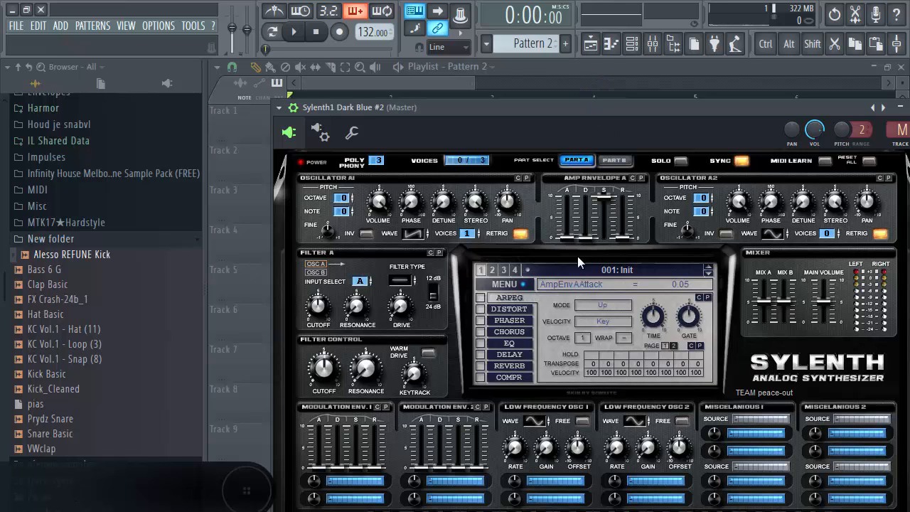
Open the piano roll of the Sylenth1 Dark Blue #2 channel in Pattern 2.
{"action": "left_click", "coordinate": [504, 283]}
{"action": "left_click", "coordinate": [631, 44]}
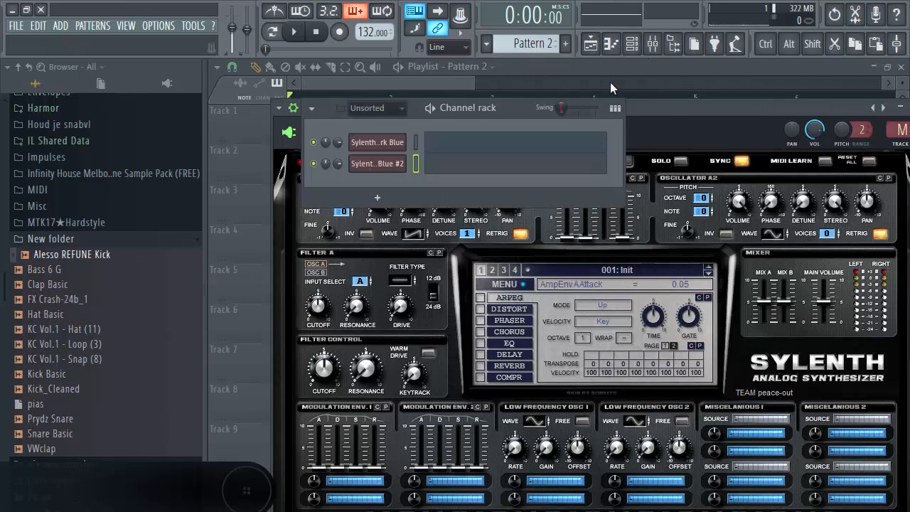
{"action": "left_click", "coordinate": [447, 177]}
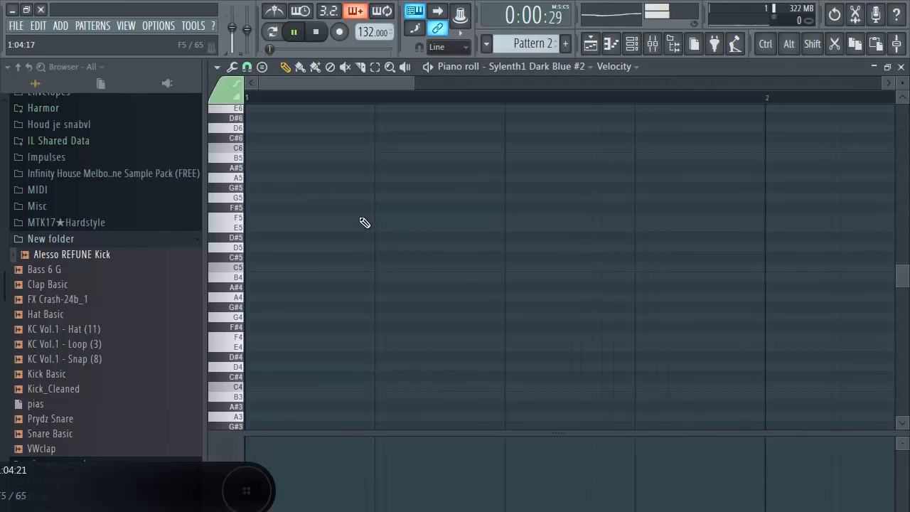
Place a Pattern 2 clip on Track 4 from bar 1 and extend it to four bars.
{"action": "left_click", "coordinate": [589, 44]}
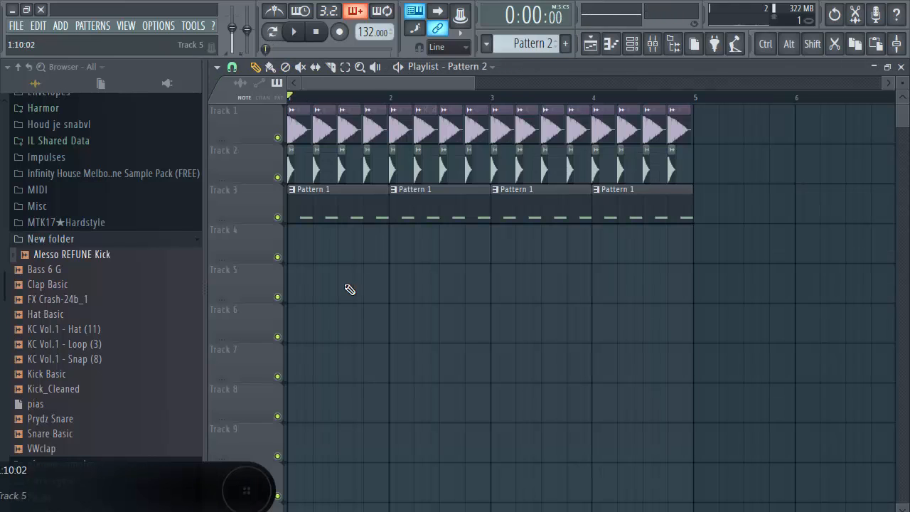
{"action": "left_click", "coordinate": [355, 252]}
{"action": "left_click_drag", "start_coordinate": [389, 254], "coordinate": [689, 254]}
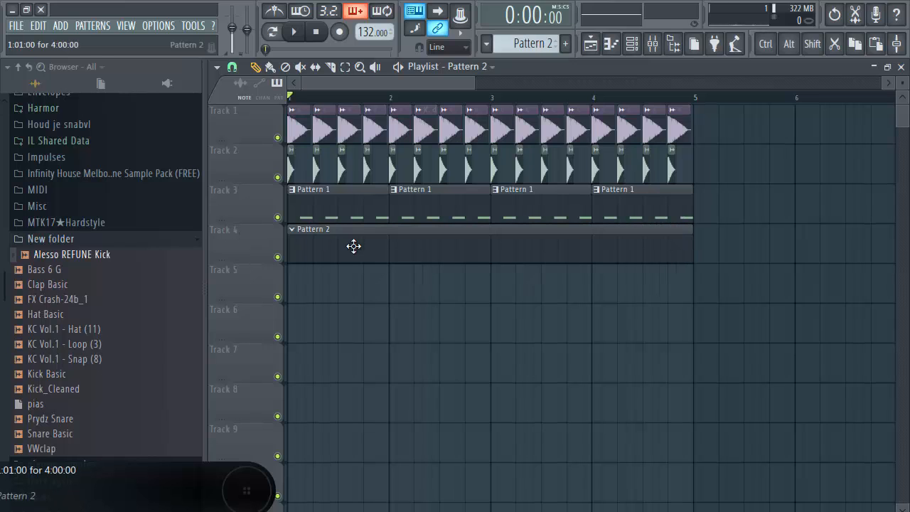
Set the grid snap to 1/2 step in Pattern 2's Sylenth1 Dark Blue #2 piano roll and briefly play it back.
{"action": "double_click", "coordinate": [302, 246]}
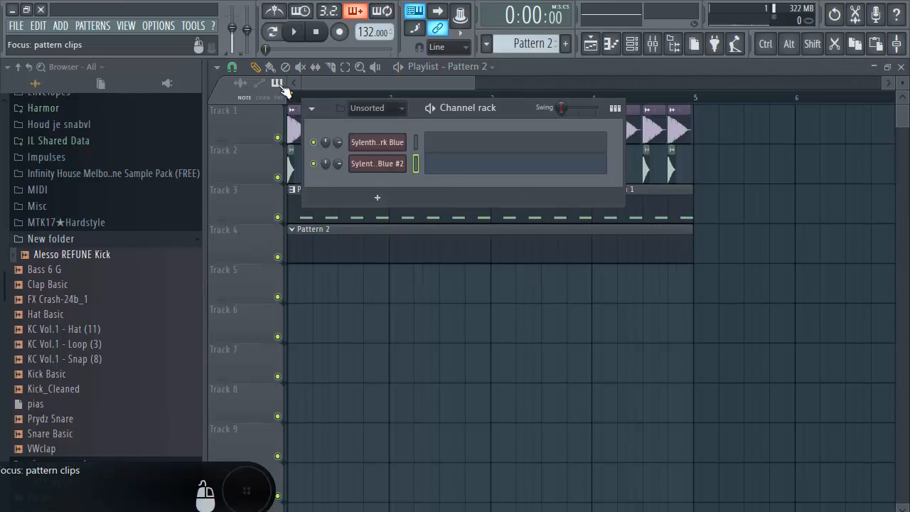
{"action": "left_click", "coordinate": [451, 172]}
{"action": "left_click", "coordinate": [246, 66]}
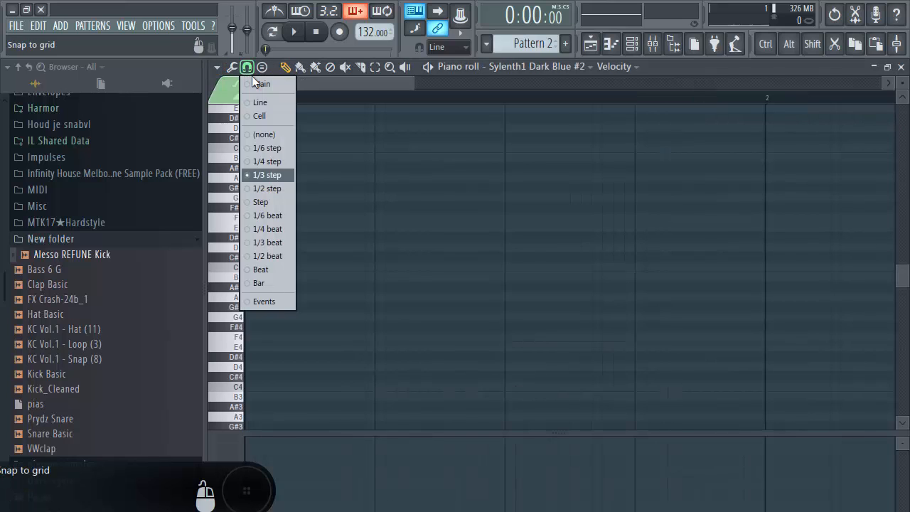
{"action": "left_click", "coordinate": [283, 188]}
{"action": "key", "text": "space"}
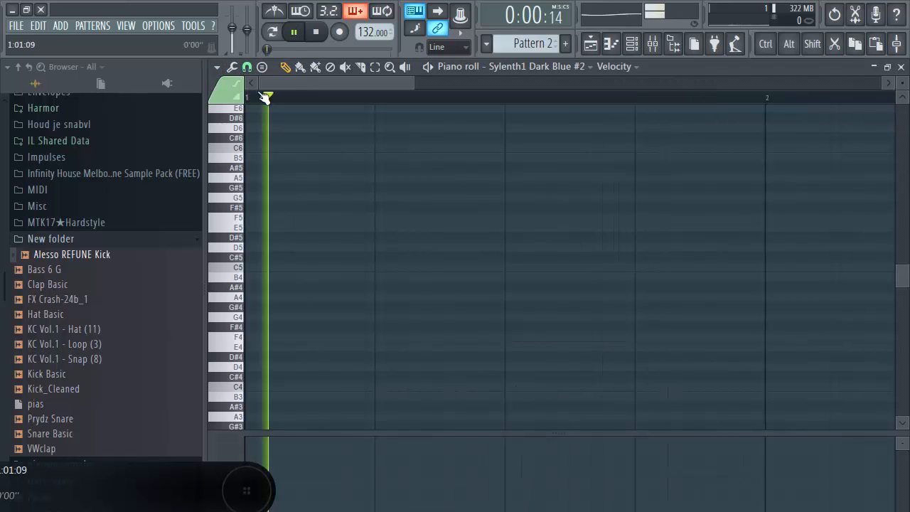
{"action": "key", "text": "space"}
Draw an A5 note about two steps long at the start of bar 1 and show the channel rack.
{"action": "scroll", "coordinate": [271, 137], "scroll_direction": "up", "scroll_amount": 2}
{"action": "left_click_drag", "start_coordinate": [271, 137], "coordinate": [179, 178]}
{"action": "left_click", "coordinate": [631, 43]}
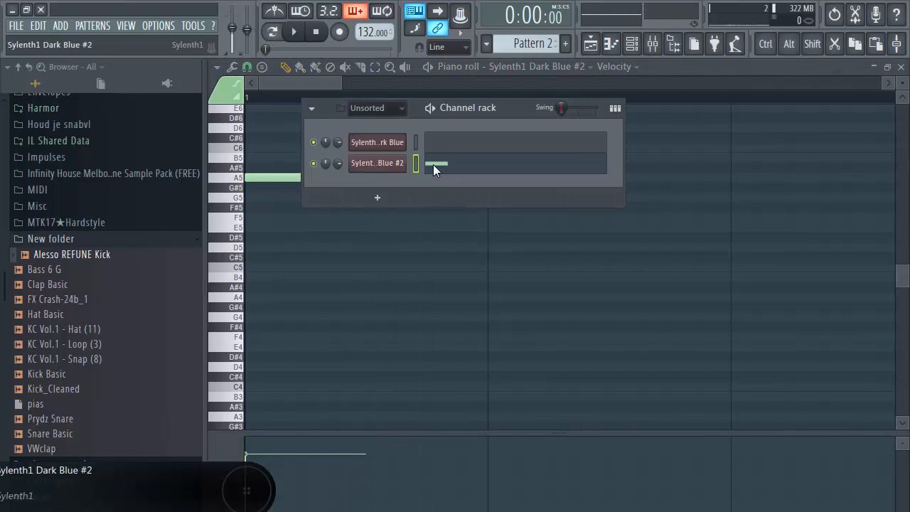
Check the mixer track assignments of the Sylenth1 Dark Blue #2 and Sylenth1 Dark Blue channels.
{"action": "left_click", "coordinate": [426, 164]}
{"action": "left_click", "coordinate": [900, 132]}
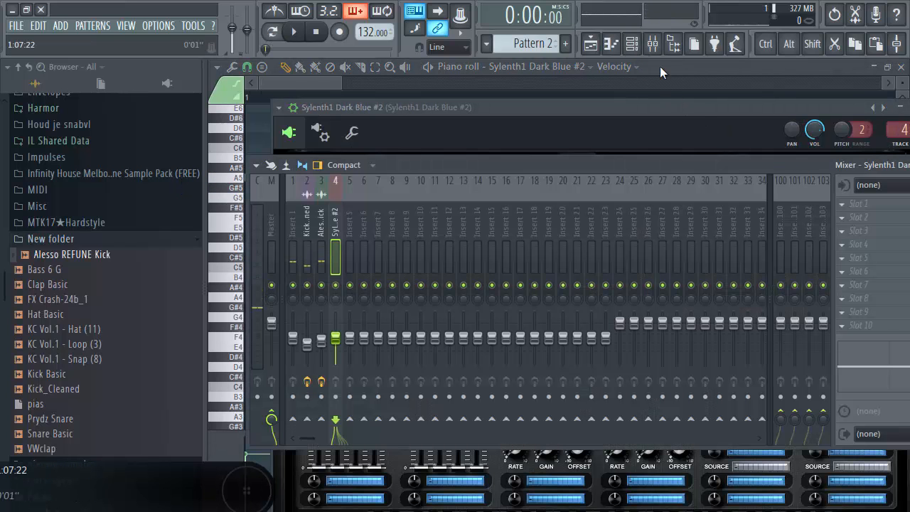
{"action": "left_click", "coordinate": [632, 43]}
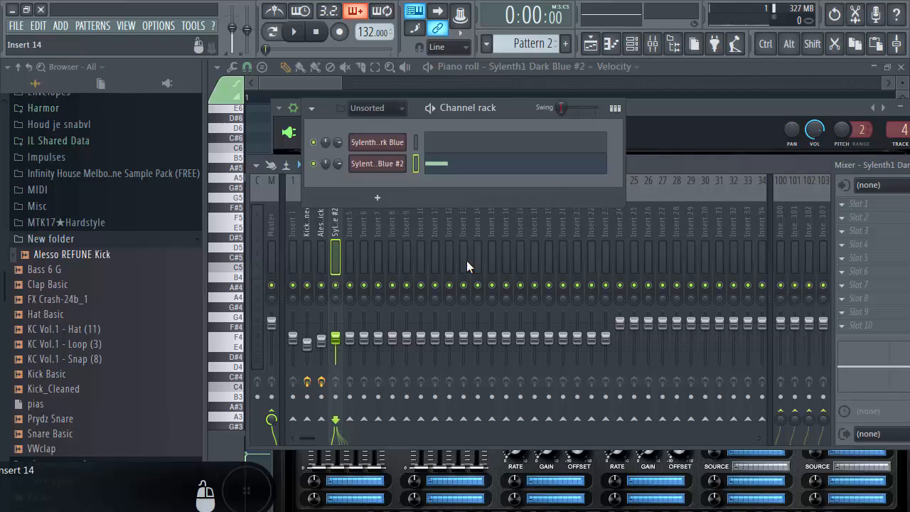
{"action": "left_click", "coordinate": [391, 142]}
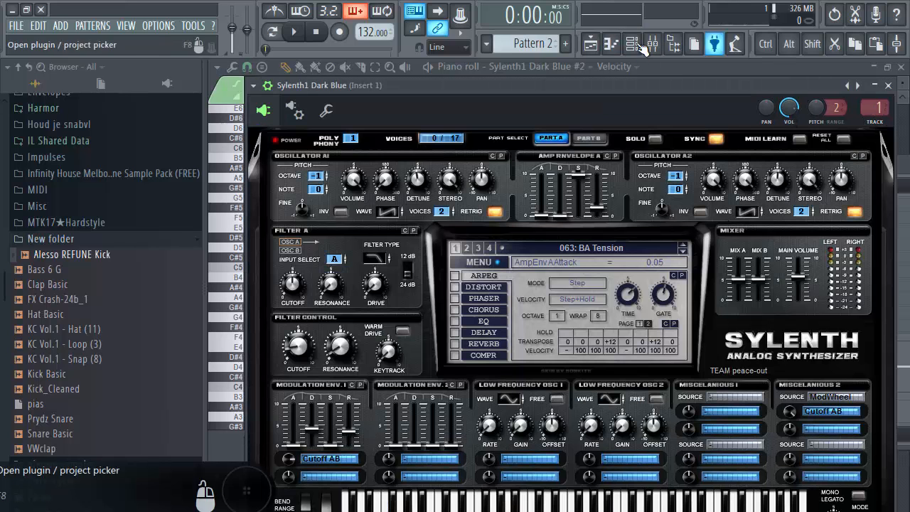
{"action": "left_click", "coordinate": [888, 85]}
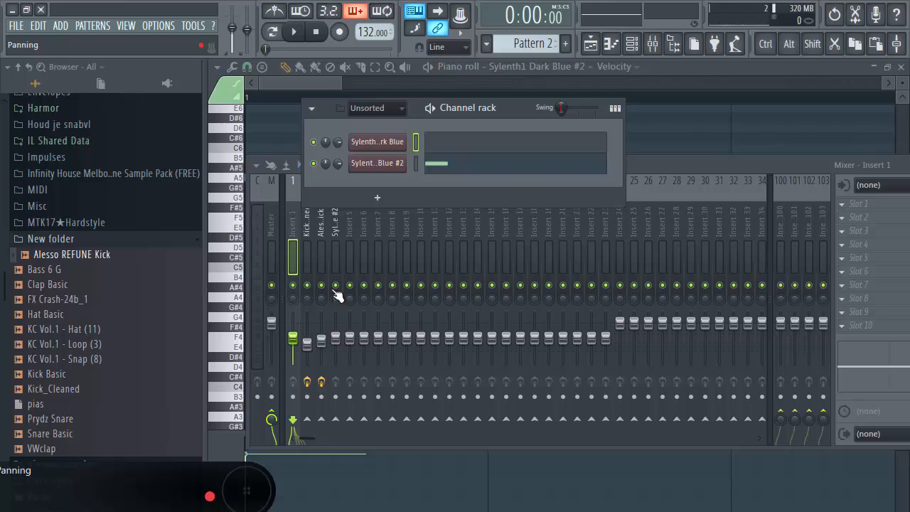
Add Fruity Parametric EQ 2 to slot 2 of the Sylenth1 Dark Blue #2 mixer track.
{"action": "left_click", "coordinate": [380, 269]}
{"action": "left_click_drag", "start_coordinate": [380, 266], "coordinate": [330, 260]}
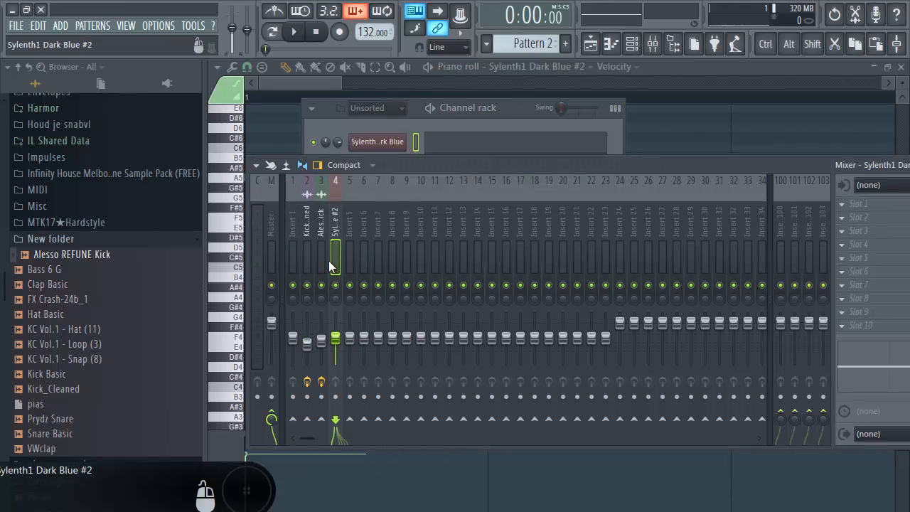
{"action": "left_click", "coordinate": [427, 127]}
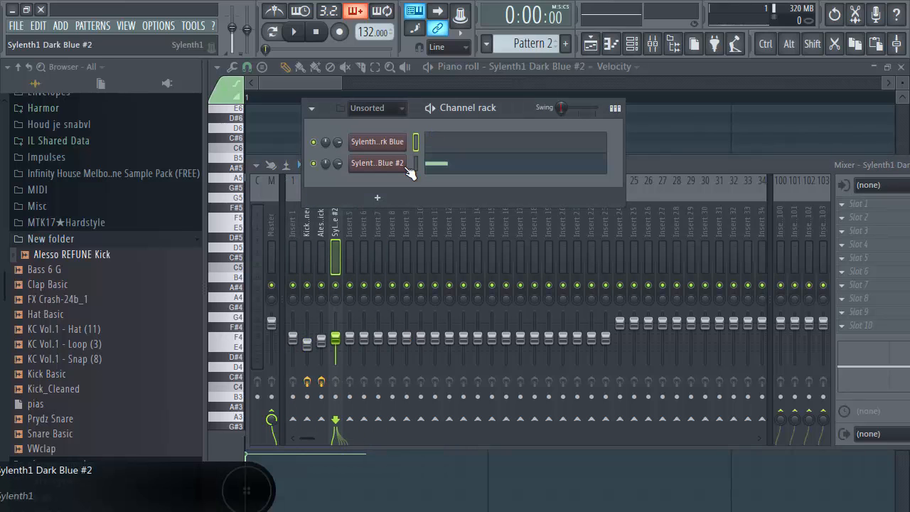
{"action": "left_click", "coordinate": [344, 255]}
{"action": "left_click", "coordinate": [334, 256]}
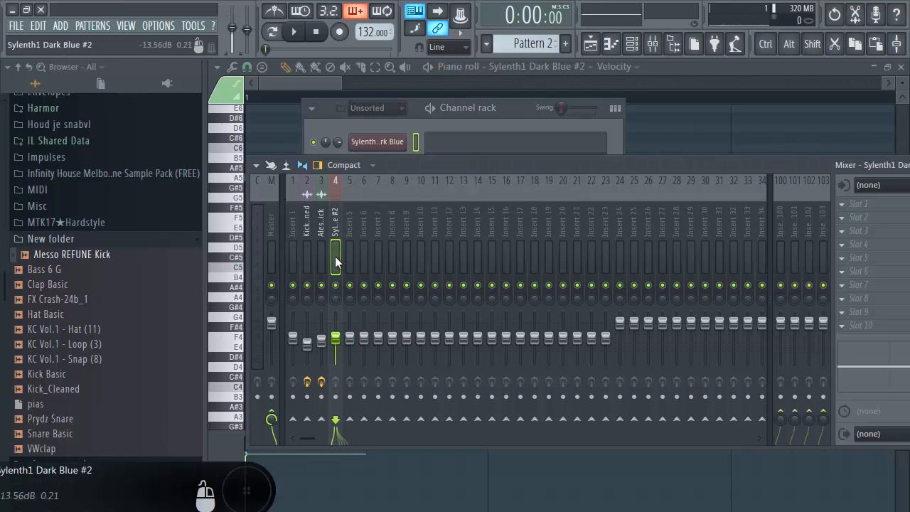
{"action": "left_click_drag", "start_coordinate": [496, 170], "coordinate": [469, 157]}
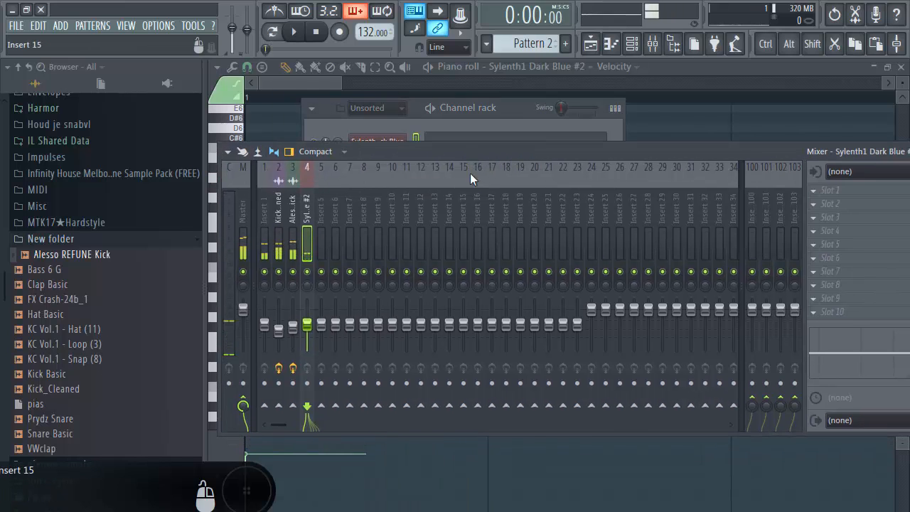
{"action": "left_click", "coordinate": [824, 204]}
{"action": "left_click", "coordinate": [729, 207]}
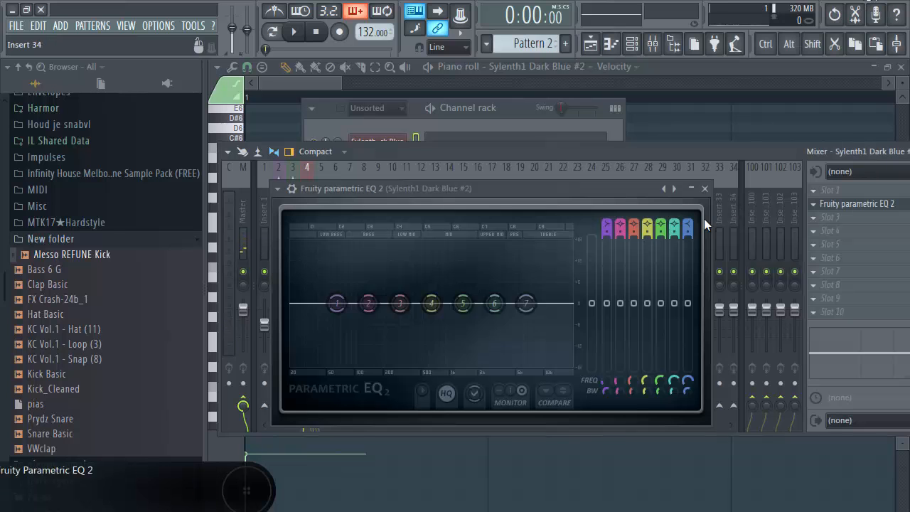
Slightly boost bands 5, 6 and 7 of the parametric EQ and shift them toward higher frequencies.
{"action": "left_click_drag", "start_coordinate": [499, 310], "coordinate": [541, 295]}
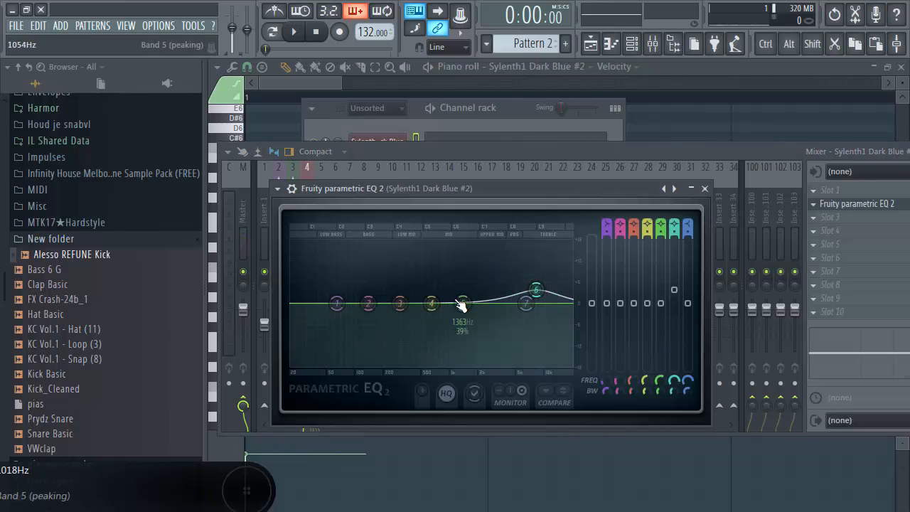
{"action": "left_click_drag", "start_coordinate": [463, 304], "coordinate": [487, 297]}
{"action": "left_click_drag", "start_coordinate": [526, 304], "coordinate": [538, 293]}
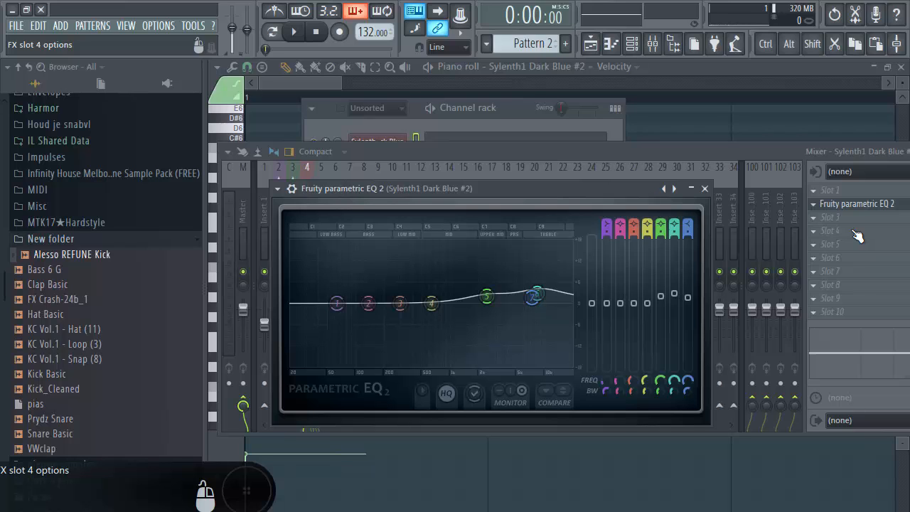
Insert Fruity Send into slot 3 of the Sylenth1 Dark Blue #2 mixer track.
{"action": "left_click", "coordinate": [833, 217]}
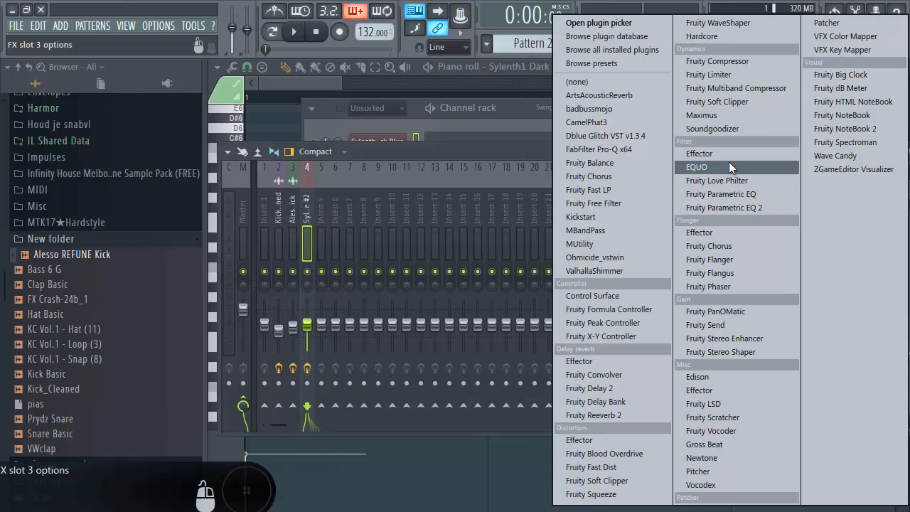
{"action": "left_click", "coordinate": [756, 325]}
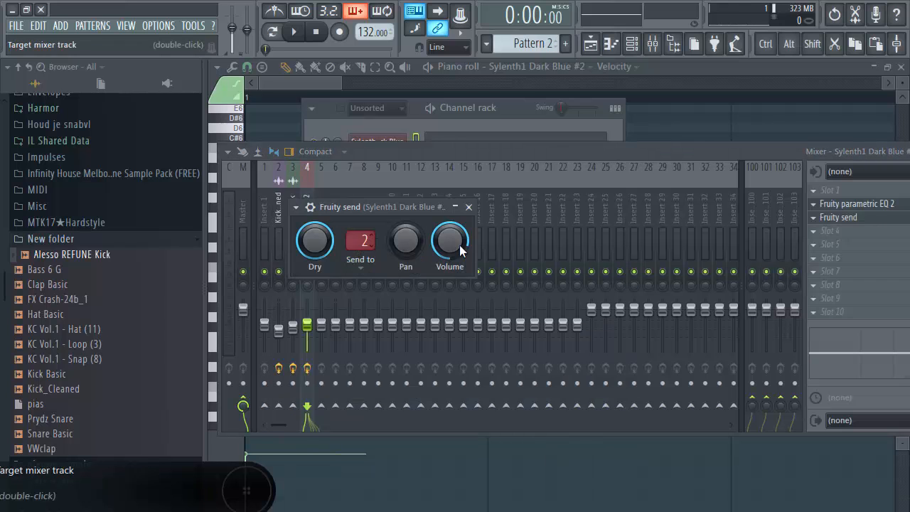
Add ArtsAcousticReverb to slot 3 of mixer track Insert 100 and load the ArtsAcoustic Preset.
{"action": "left_click", "coordinate": [750, 236]}
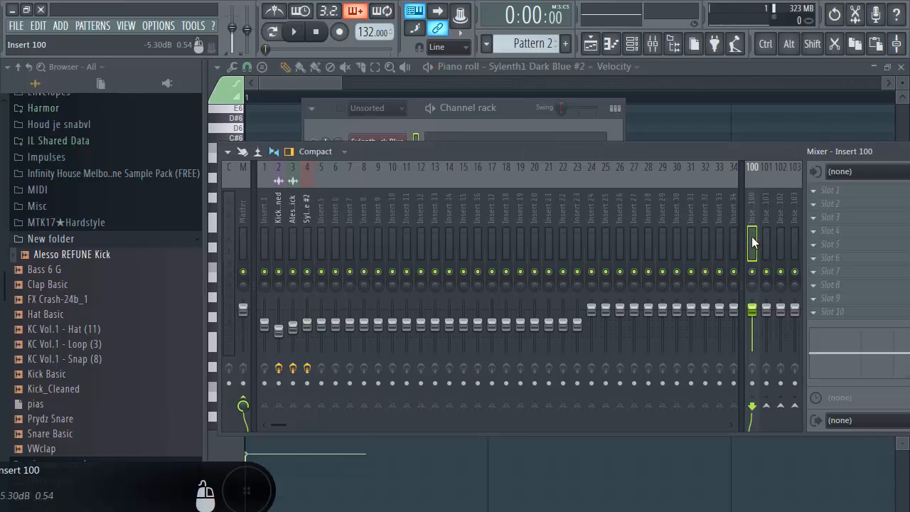
{"action": "key", "text": "space"}
{"action": "key", "text": "space"}
{"action": "left_click", "coordinate": [832, 218]}
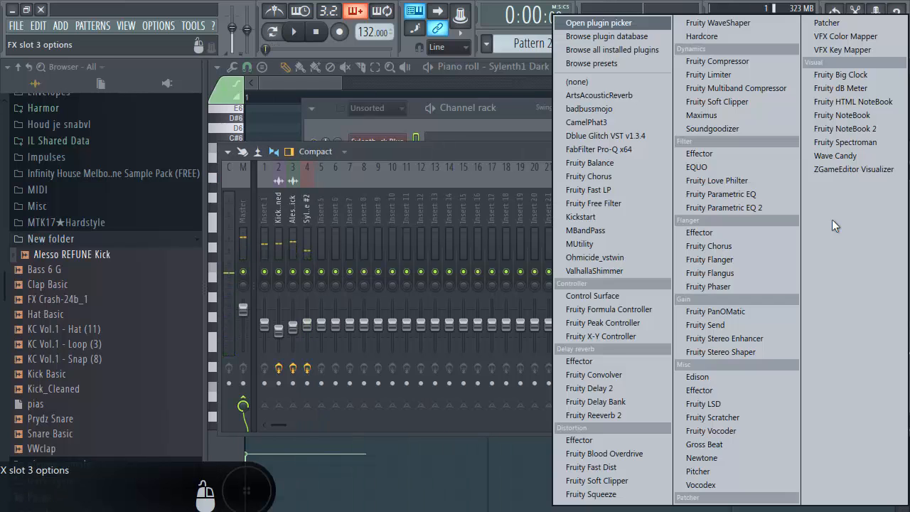
{"action": "left_click", "coordinate": [628, 95]}
{"action": "left_click", "coordinate": [296, 208]}
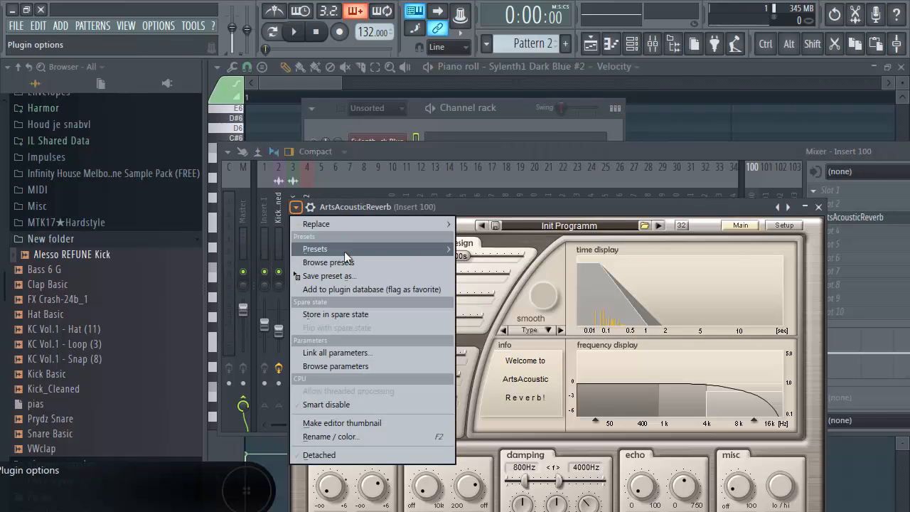
{"action": "mouse_move", "coordinate": [344, 251]}
{"action": "left_click", "coordinate": [486, 284]}
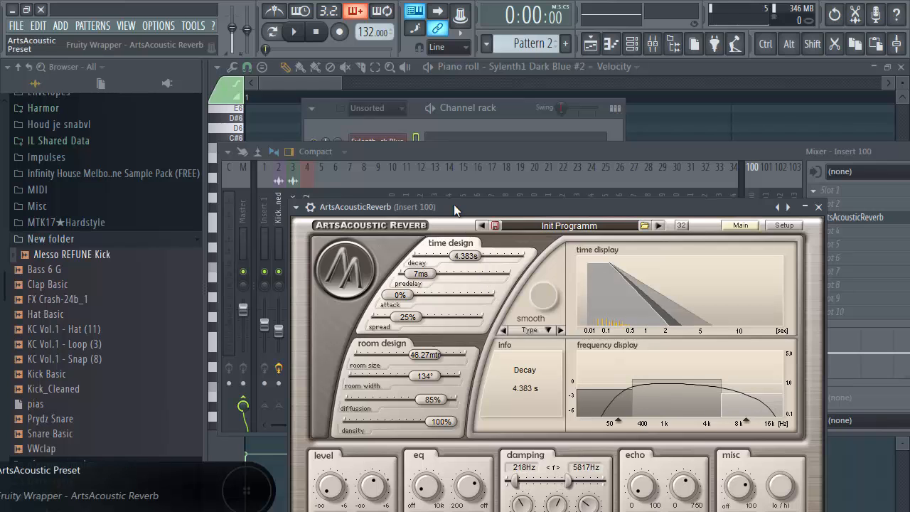
{"action": "left_click_drag", "start_coordinate": [454, 204], "coordinate": [423, 165]}
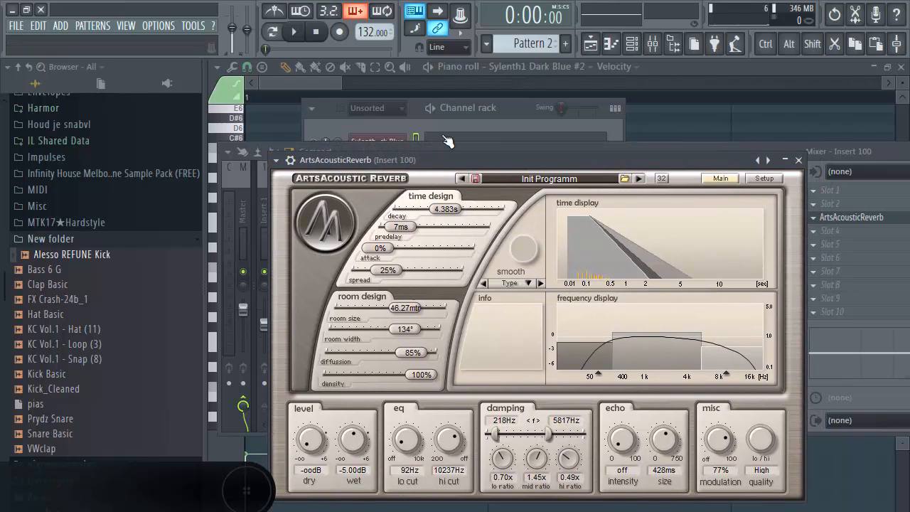
{"action": "left_click", "coordinate": [425, 145]}
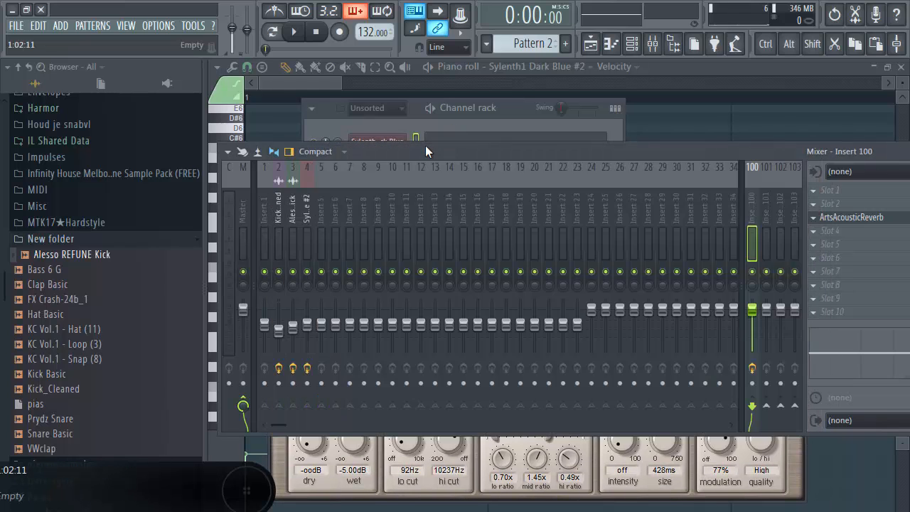
Remove Fruity Send from slot 3 of the Sylenth1 Dark Blue #2 mixer track.
{"action": "left_click", "coordinate": [313, 253]}
{"action": "left_click", "coordinate": [393, 252]}
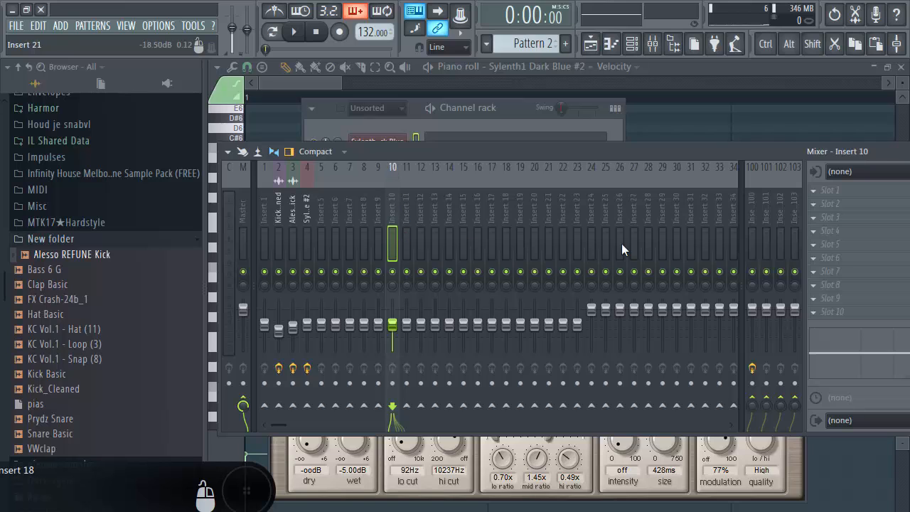
{"action": "left_click", "coordinate": [750, 233]}
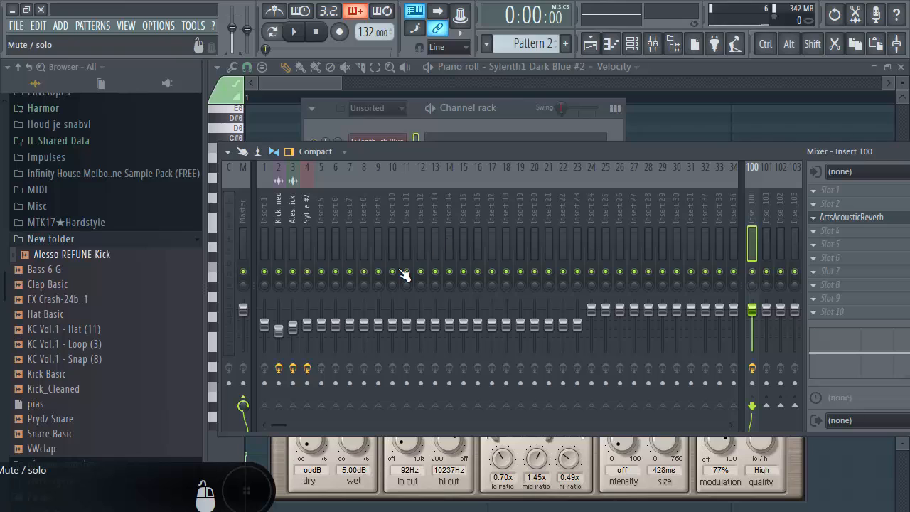
{"action": "left_click", "coordinate": [308, 237]}
{"action": "left_click", "coordinate": [815, 231]}
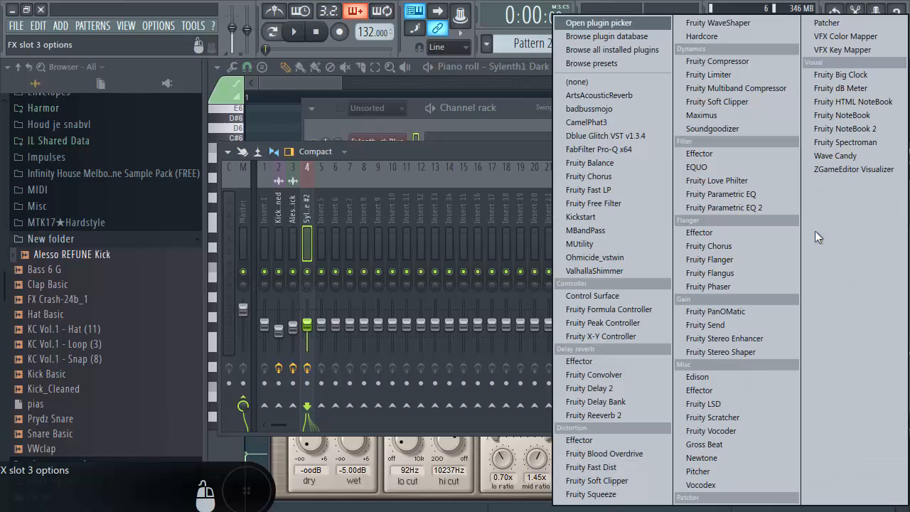
{"action": "left_click", "coordinate": [597, 80]}
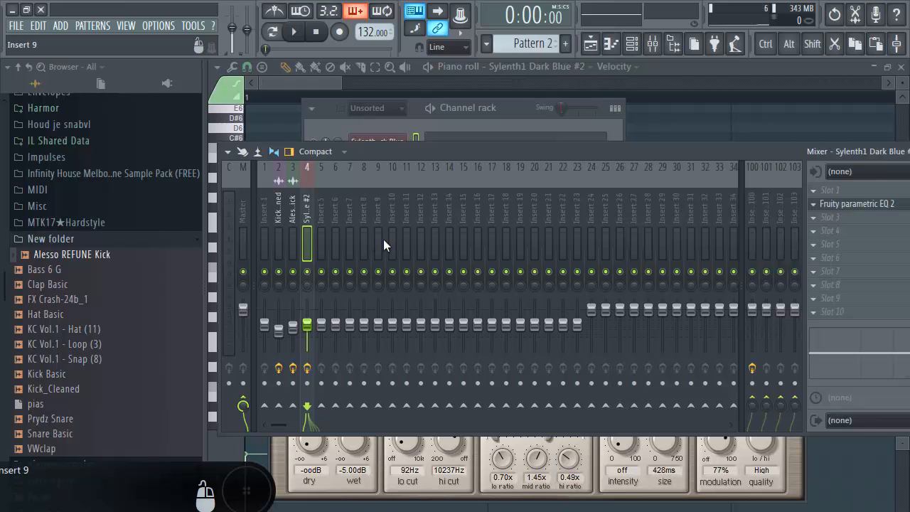
Route the Sylenth1 Dark Blue #2 mixer track to Insert 10 only.
{"action": "right_click", "coordinate": [392, 239]}
{"action": "left_click", "coordinate": [312, 236]}
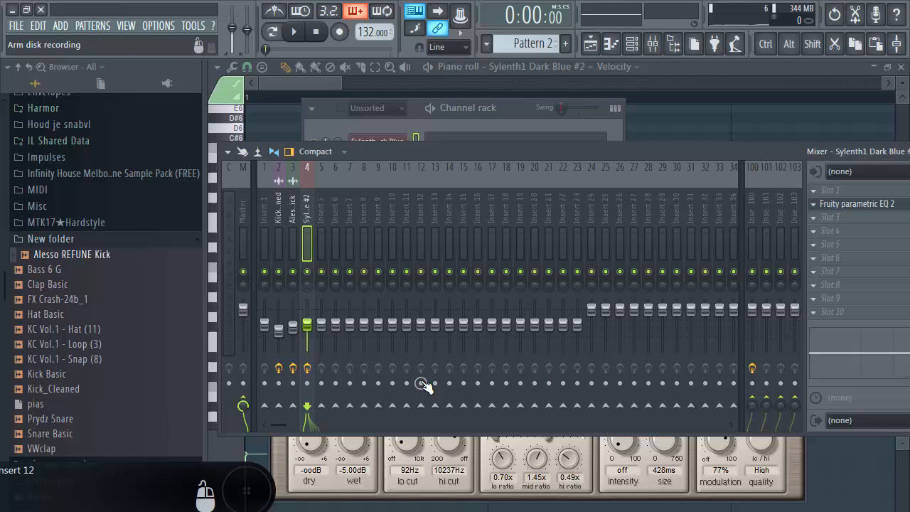
{"action": "right_click", "coordinate": [396, 412]}
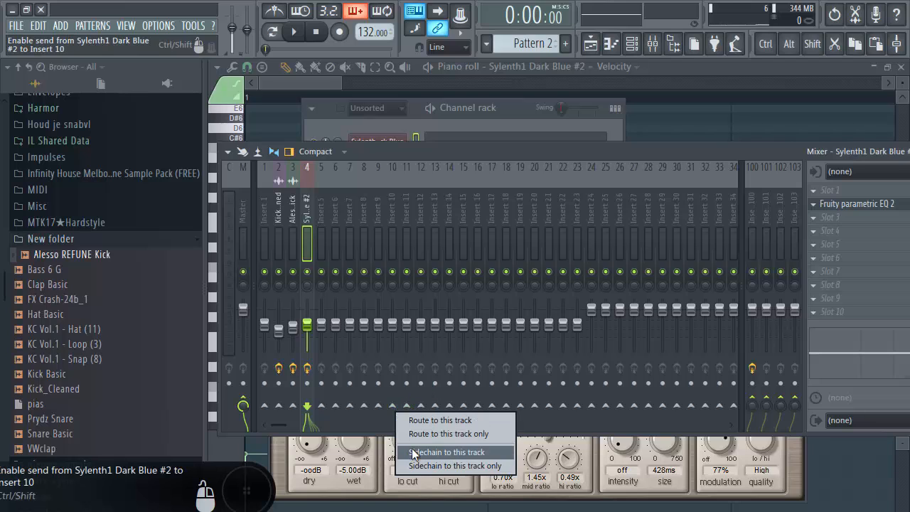
{"action": "left_click", "coordinate": [415, 439]}
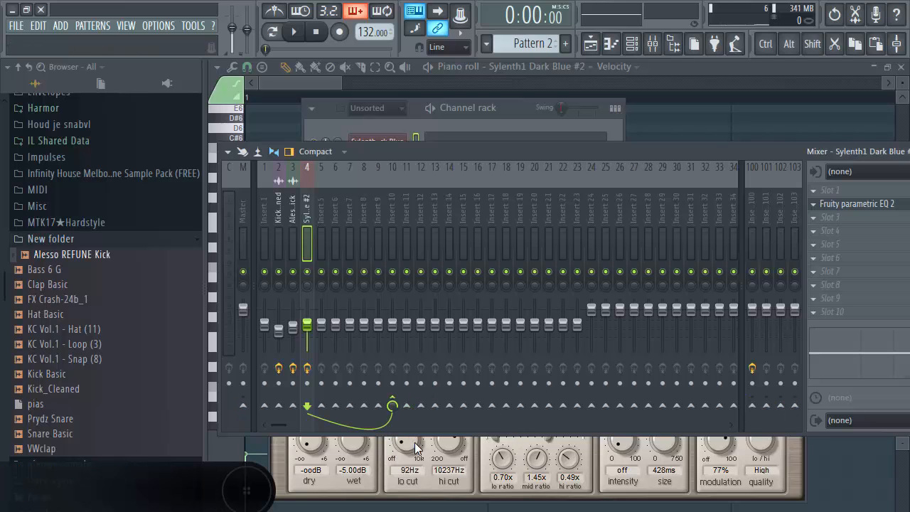
Add Fruity Send to slot 3 of mixer track Insert 10.
{"action": "left_click", "coordinate": [390, 241]}
{"action": "left_click", "coordinate": [841, 217]}
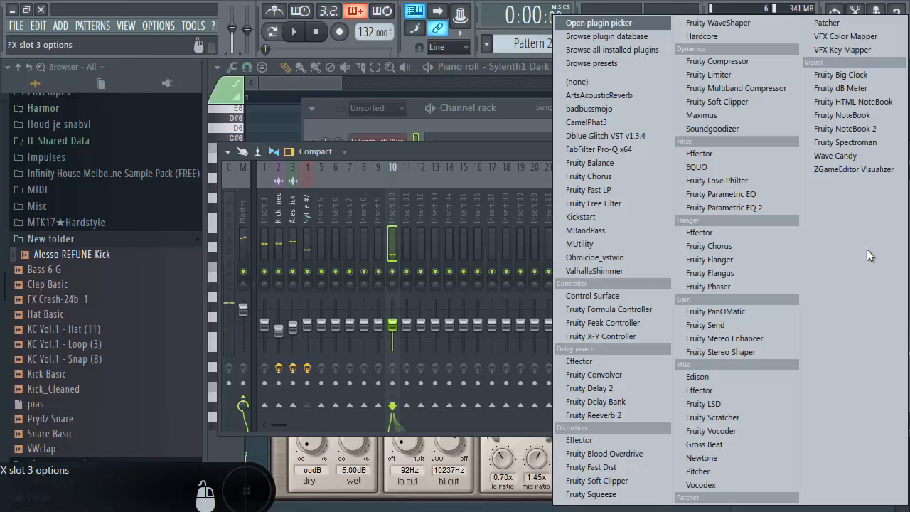
{"action": "left_click", "coordinate": [750, 326]}
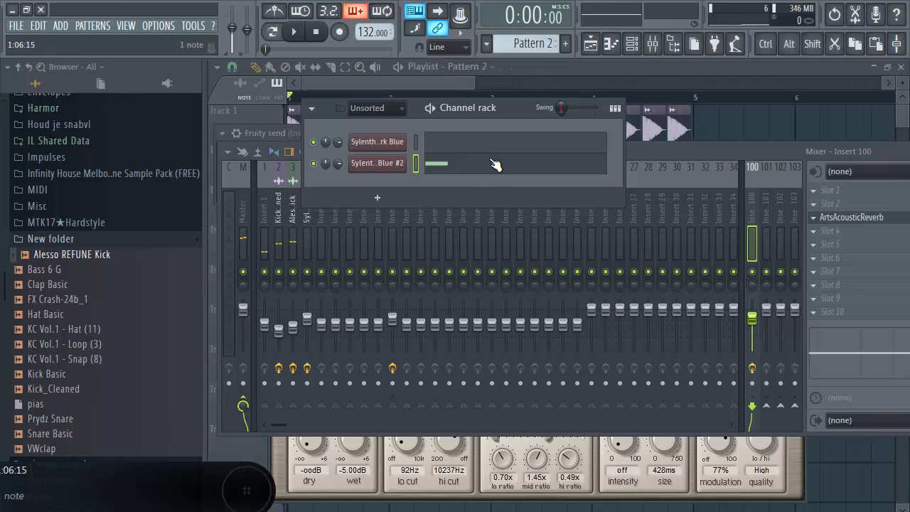
Turn on Mono Legato in Sylenth1 Dark Blue #2 and set its portamento time to 5.62.
{"action": "left_click", "coordinate": [495, 165]}
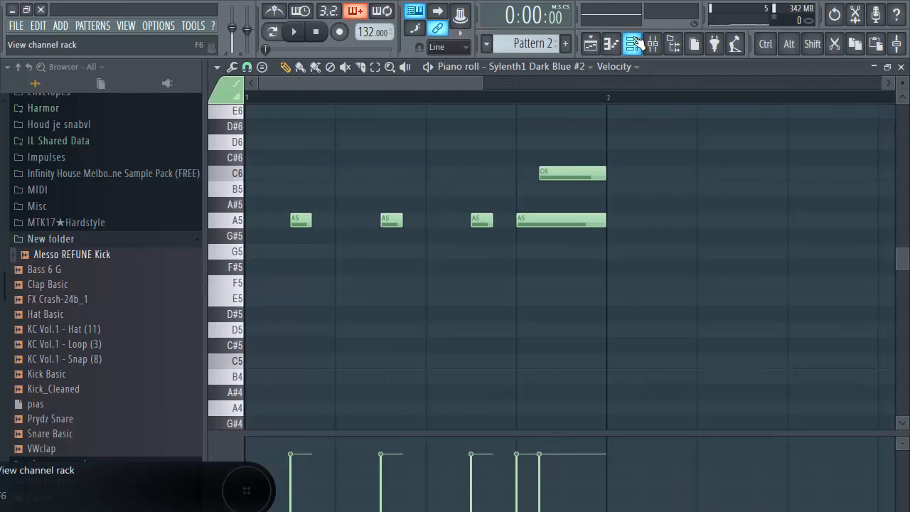
{"action": "left_click", "coordinate": [632, 43]}
{"action": "left_click", "coordinate": [399, 159]}
{"action": "left_click_drag", "start_coordinate": [426, 128], "coordinate": [385, 51]}
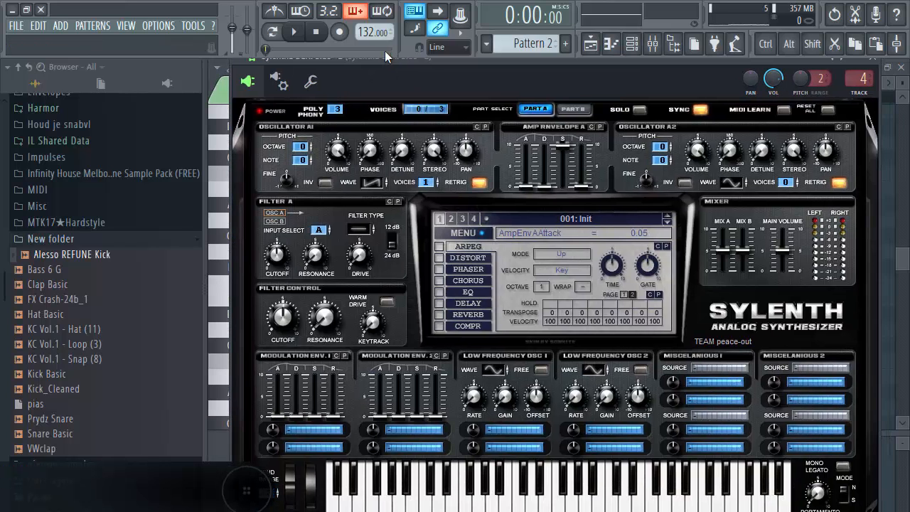
{"action": "left_click", "coordinate": [844, 466]}
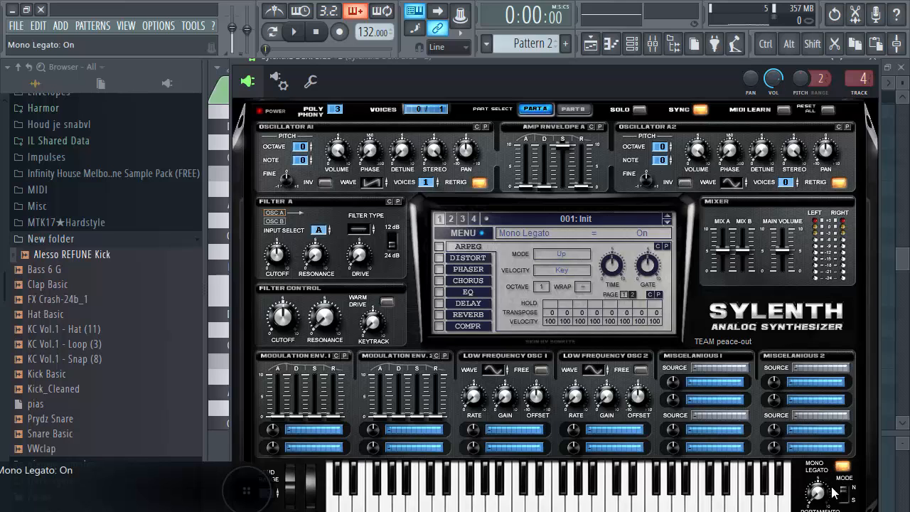
{"action": "left_click_drag", "start_coordinate": [833, 498], "coordinate": [825, 406]}
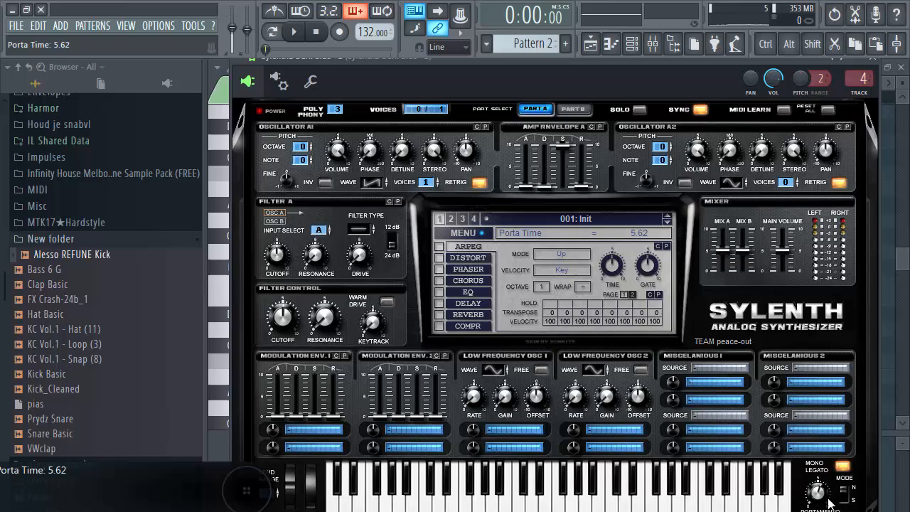
{"action": "left_click", "coordinate": [894, 412]}
Briefly play back Pattern 2's Sylenth1 Dark Blue #2 notes in the piano roll.
{"action": "key", "text": "space"}
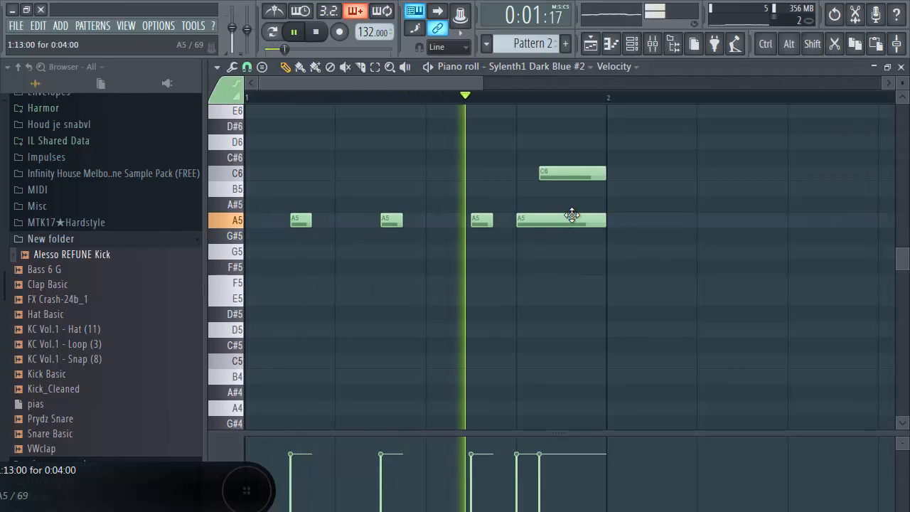
{"action": "key", "text": "space"}
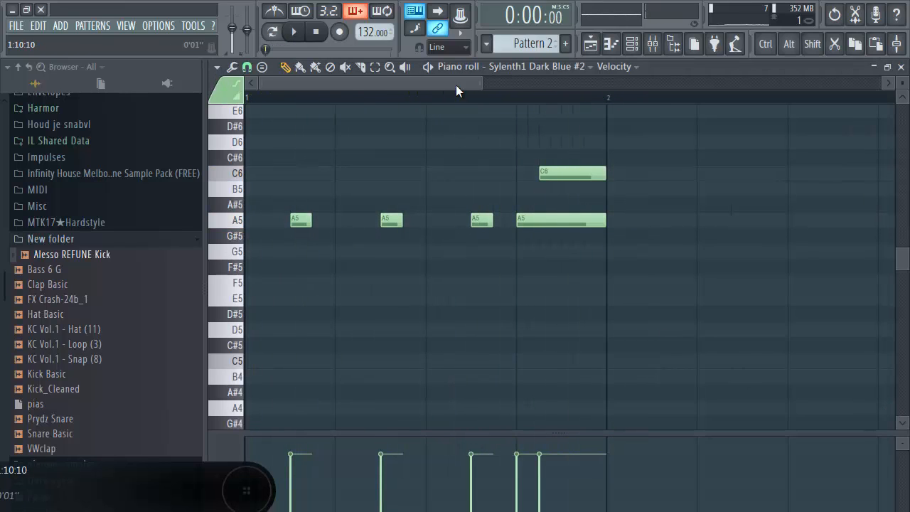
{"action": "scroll", "coordinate": [464, 100], "scroll_direction": "down", "scroll_amount": 2}
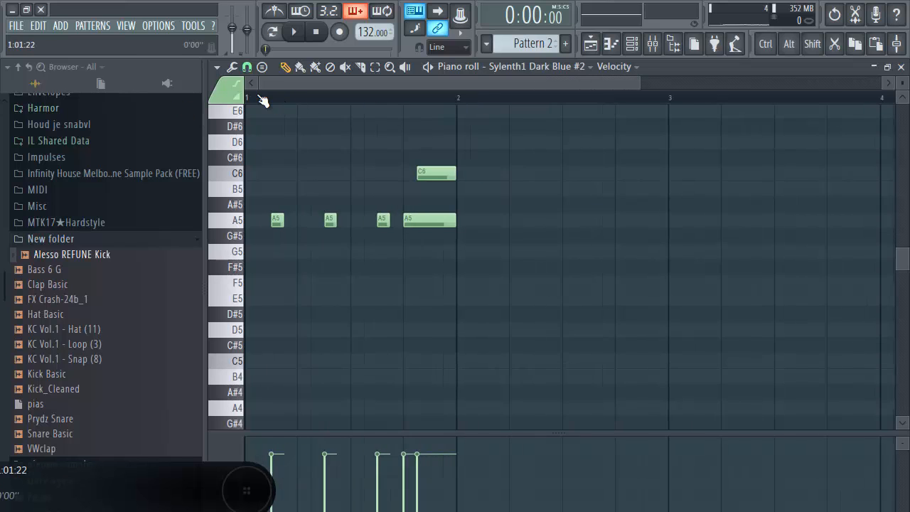
Review Pattern 2's edited Sylenth1 Dark Blue #2 notes and play back the playlist arrangement.
{"action": "scroll", "coordinate": [267, 92], "scroll_direction": "up", "scroll_amount": 3}
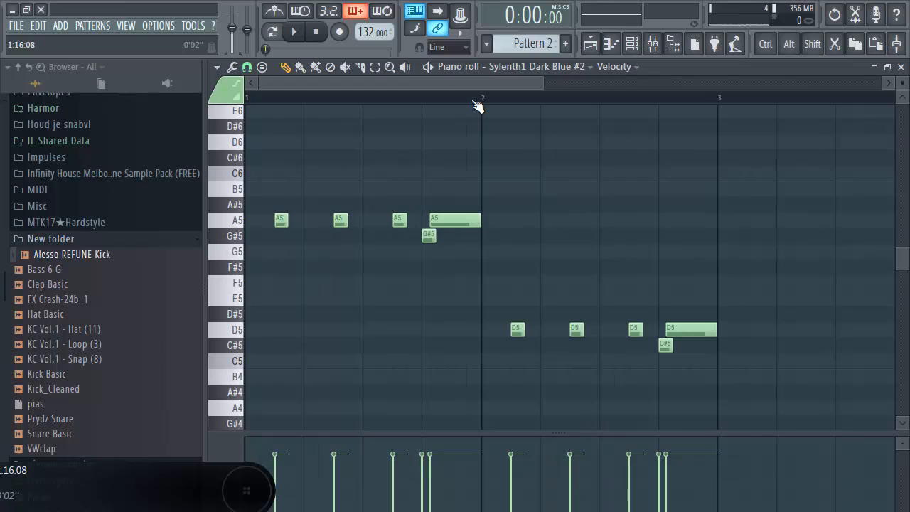
{"action": "scroll", "coordinate": [476, 104], "scroll_direction": "down", "scroll_amount": 1}
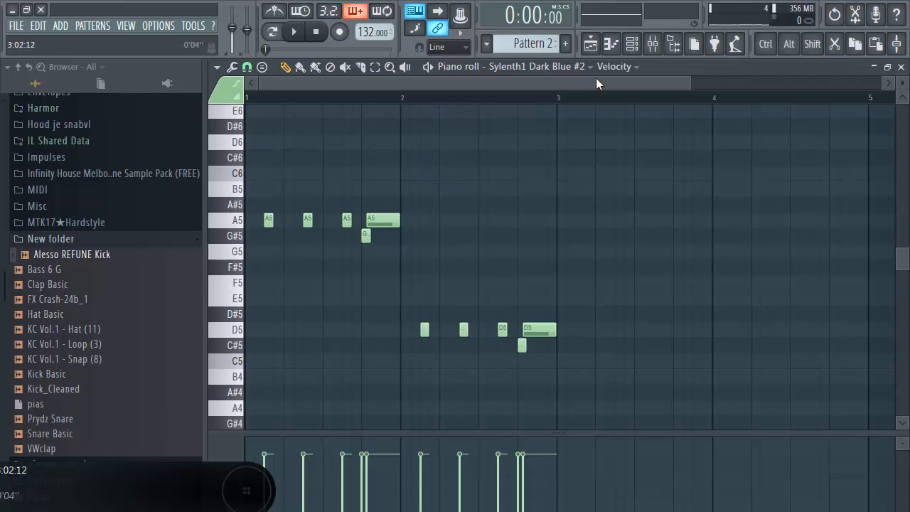
{"action": "left_click", "coordinate": [630, 45]}
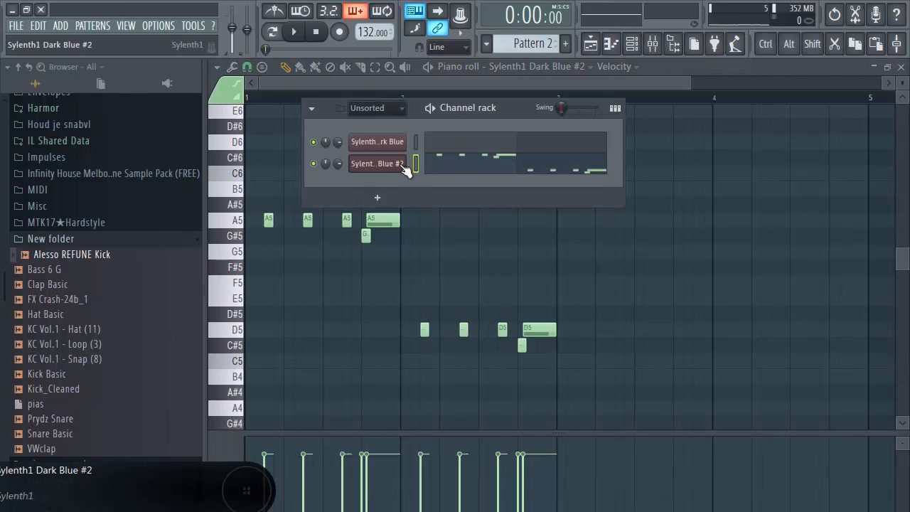
{"action": "left_click", "coordinate": [597, 47]}
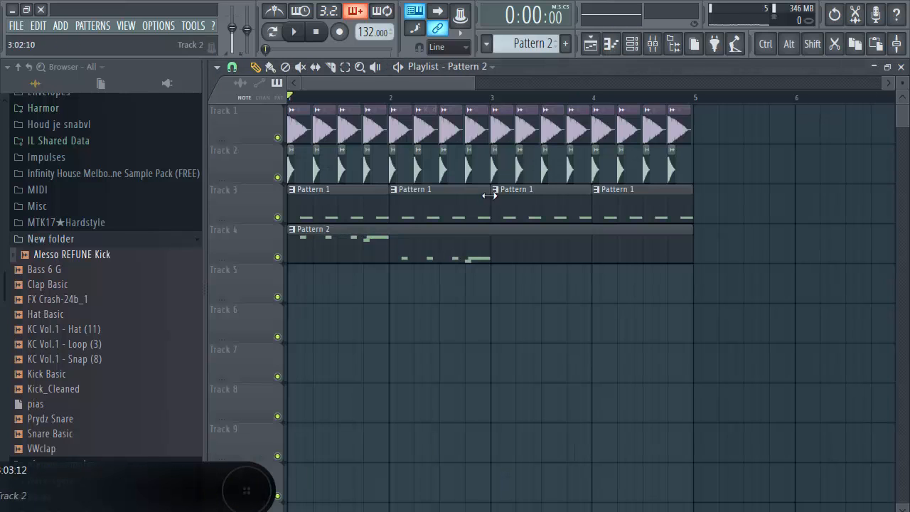
{"action": "key", "text": "space"}
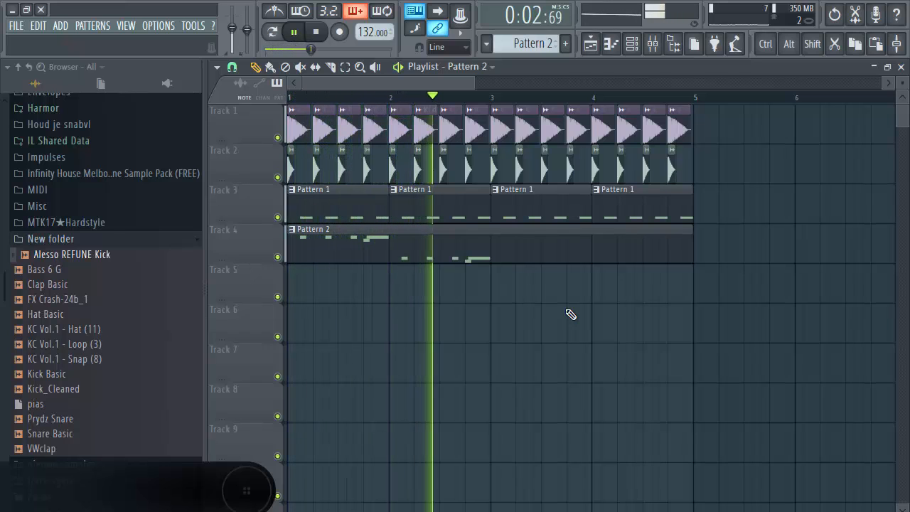
{"action": "key", "text": "space"}
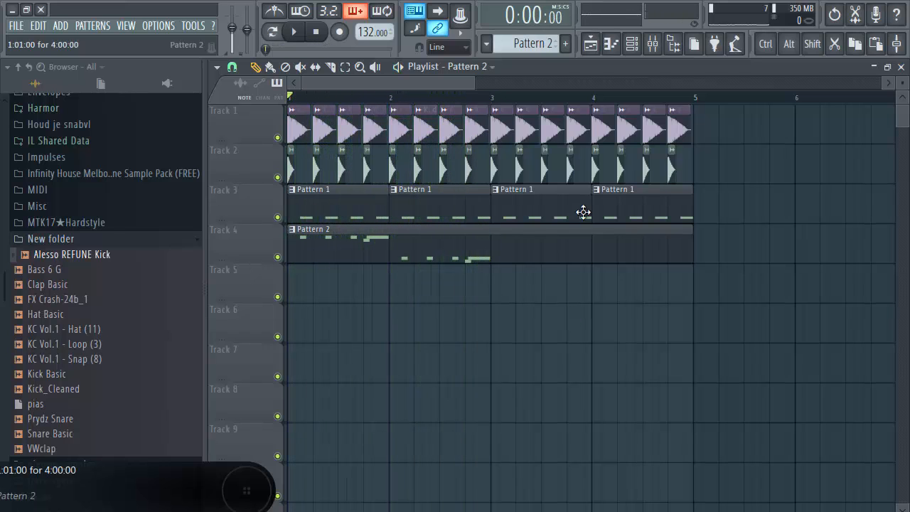
Inspect the Fruity send and Fruity parametric EQ 2 settings on mixer track Insert 10.
{"action": "left_click", "coordinate": [638, 49]}
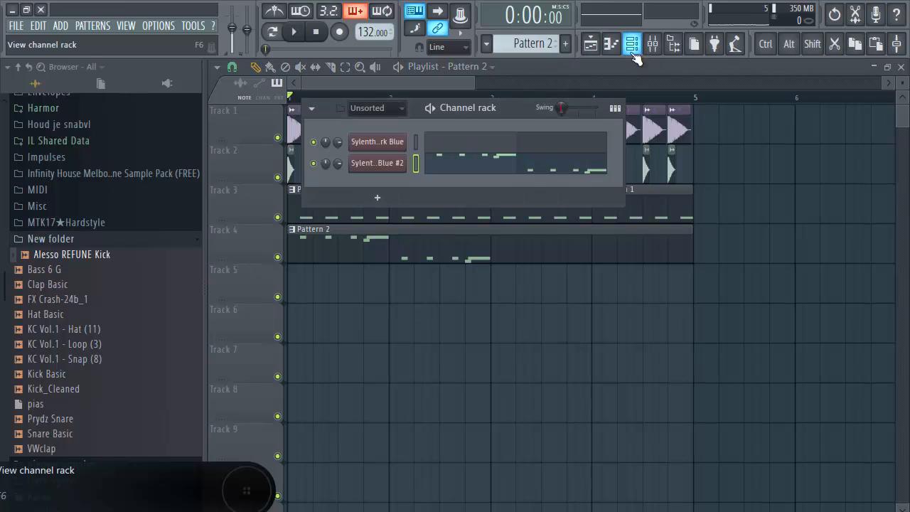
{"action": "left_click", "coordinate": [392, 173]}
{"action": "key", "text": "F9"}
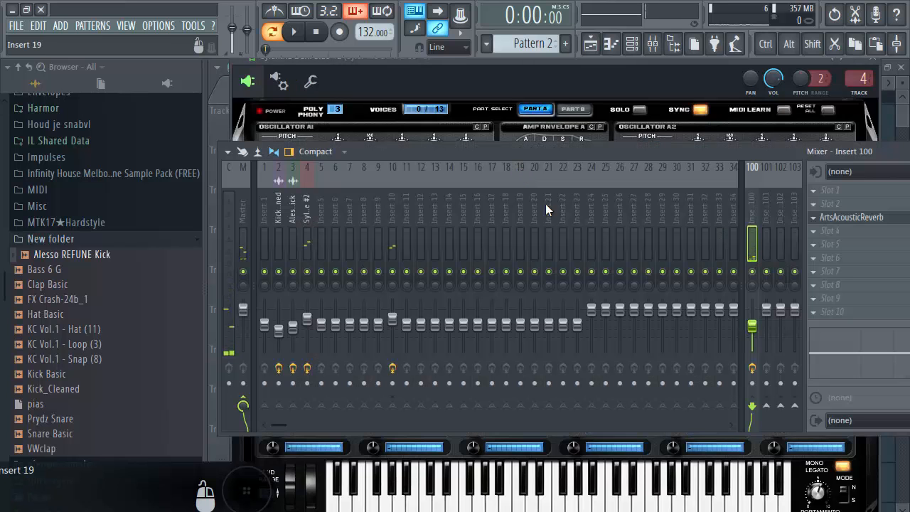
{"action": "left_click", "coordinate": [392, 249]}
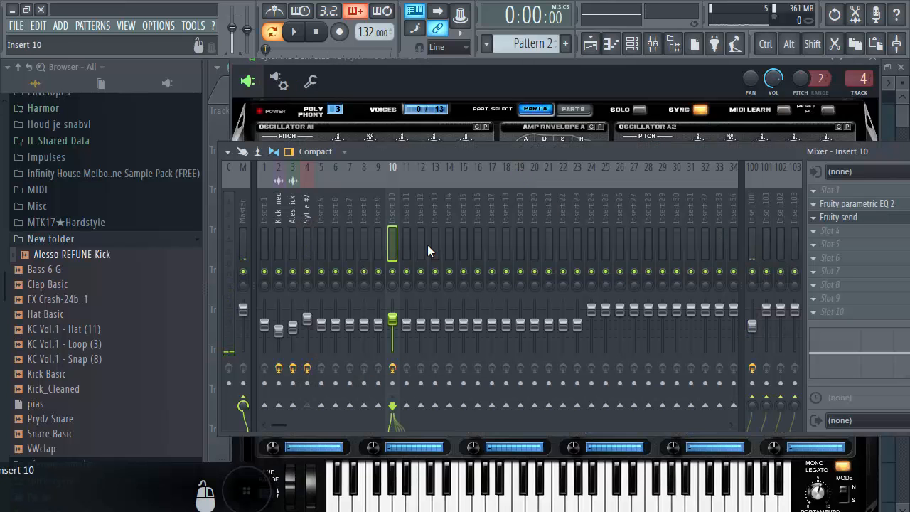
{"action": "left_click", "coordinate": [842, 218]}
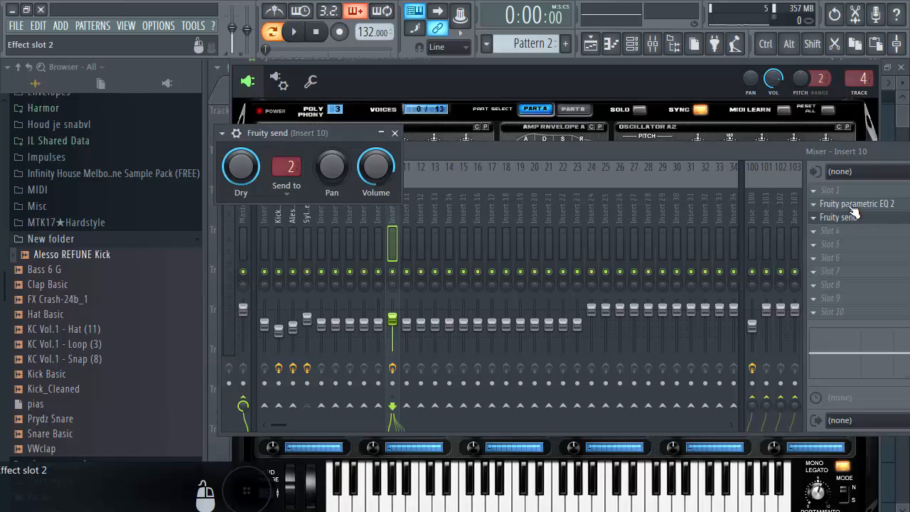
{"action": "left_click", "coordinate": [853, 206]}
{"action": "left_click", "coordinate": [854, 206]}
{"action": "left_click", "coordinate": [855, 206]}
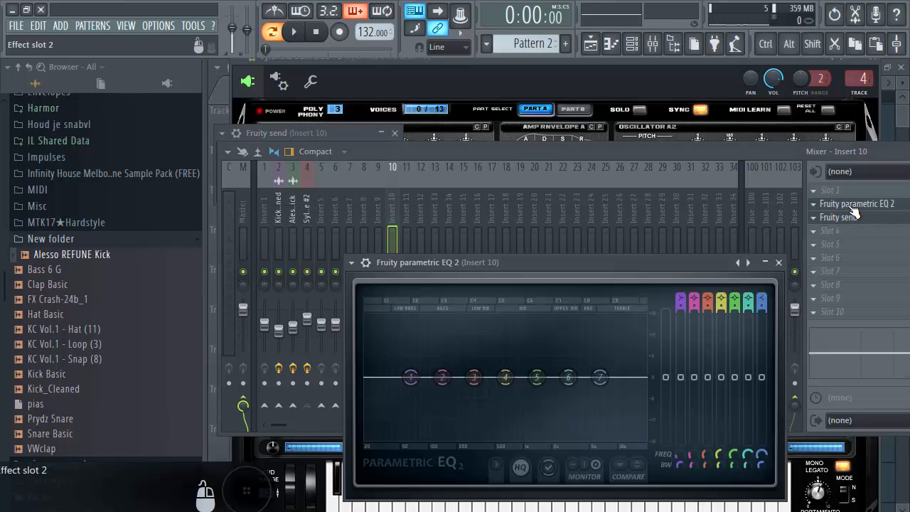
{"action": "left_click", "coordinate": [855, 206]}
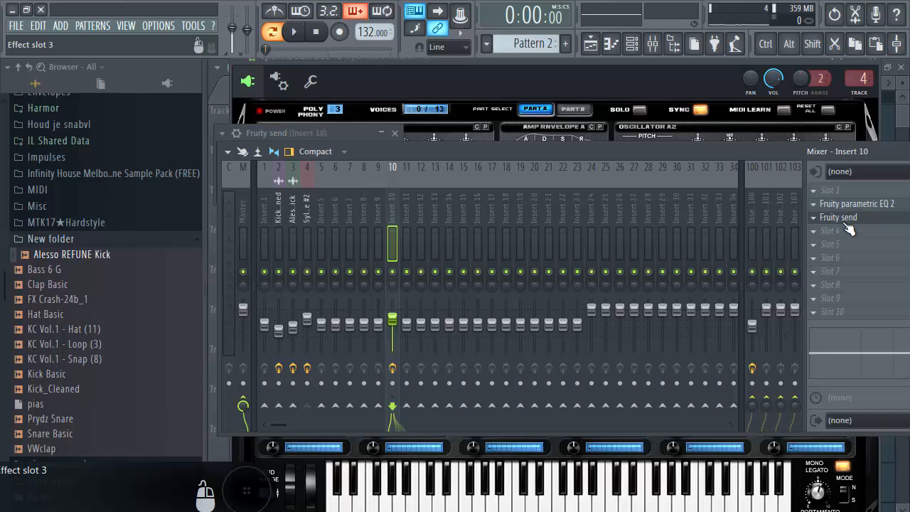
{"action": "left_click", "coordinate": [855, 207]}
{"action": "left_click", "coordinate": [855, 208]}
Lower the volume fader of reverb mixer track Insert 100 slightly and audition the Sylenth1 Dark Blue #2 sound.
{"action": "left_click", "coordinate": [753, 256]}
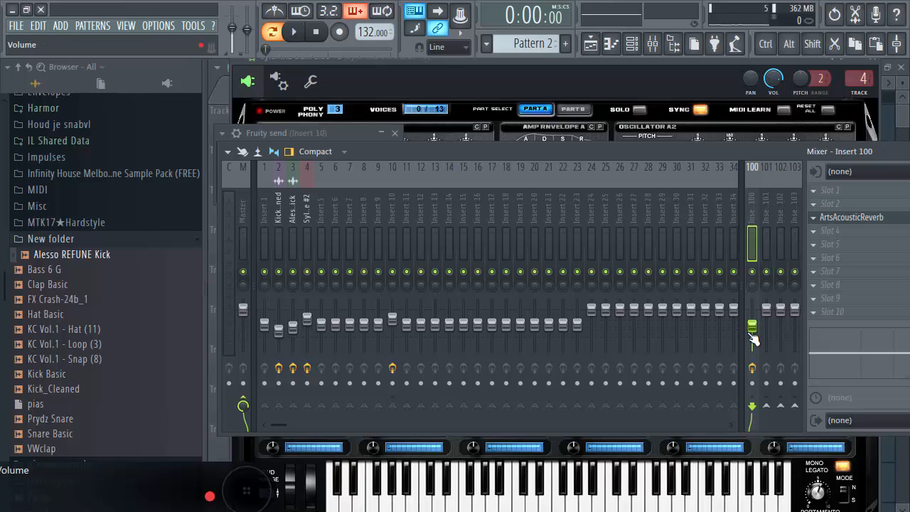
{"action": "left_click_drag", "start_coordinate": [752, 332], "coordinate": [751, 336]}
{"action": "key", "text": "space"}
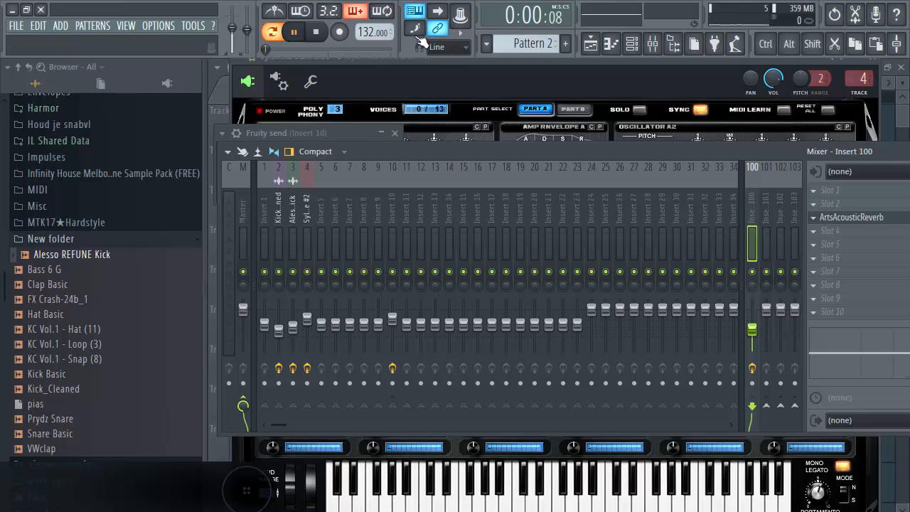
{"action": "left_click", "coordinate": [429, 88]}
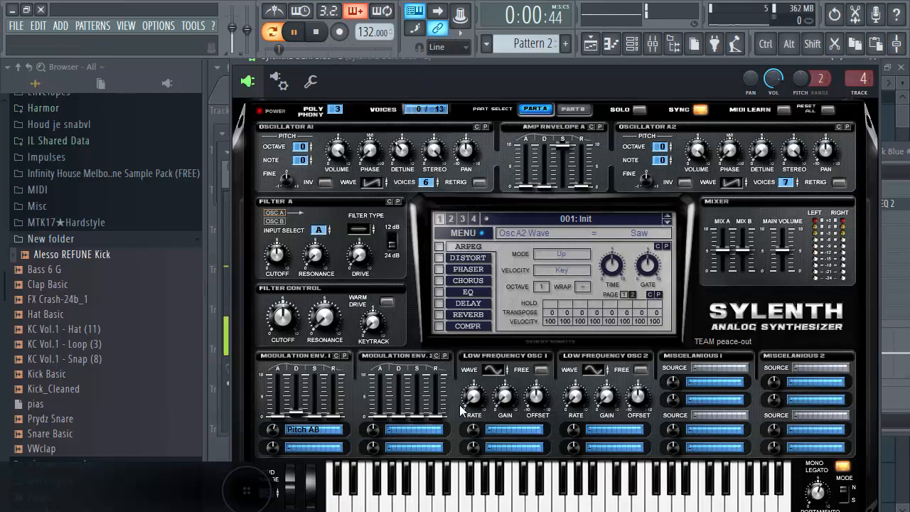
{"action": "key", "text": "space"}
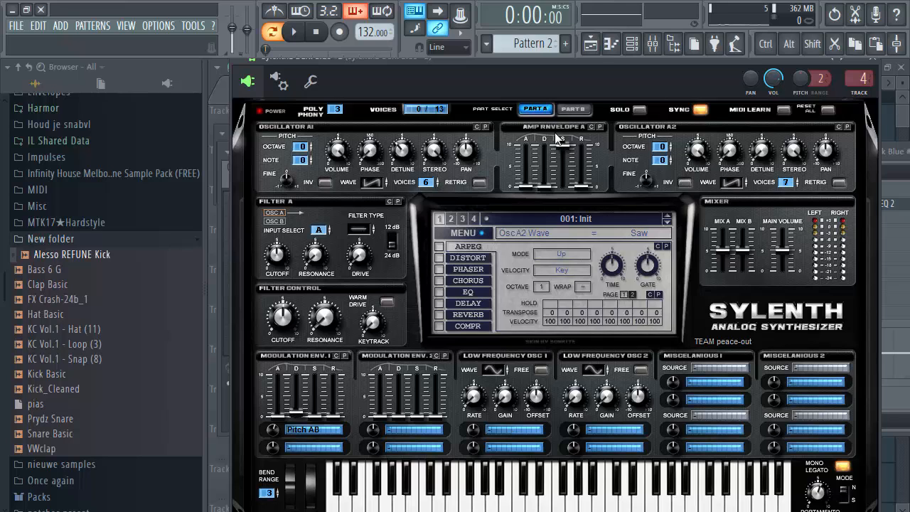
Mute playlist tracks 1, 2 and 3, leaving Pattern 2 on Track 4 active.
{"action": "left_click", "coordinate": [591, 44]}
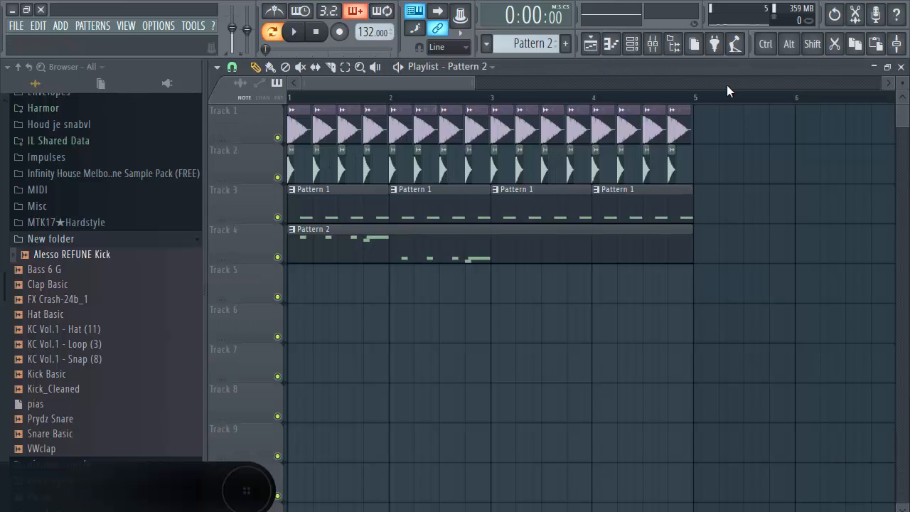
{"action": "left_click", "coordinate": [278, 138]}
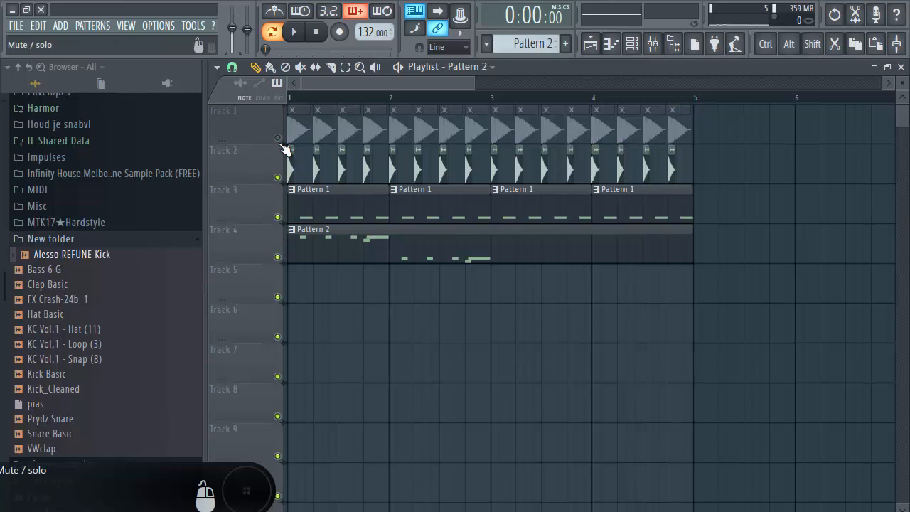
{"action": "left_click", "coordinate": [278, 177]}
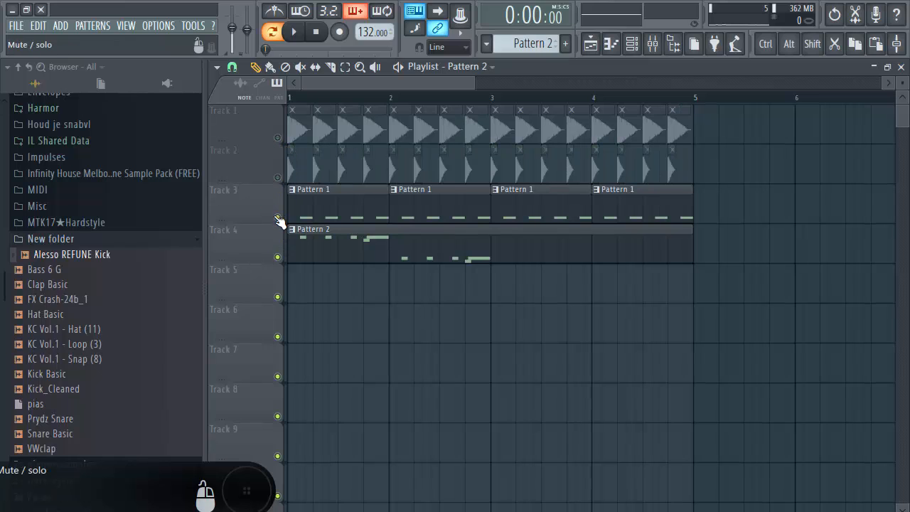
{"action": "left_click", "coordinate": [278, 218]}
Select bar 1 in the playlist as the loop range and play it back.
{"action": "left_click_drag", "start_coordinate": [363, 98], "coordinate": [190, 107]}
{"action": "key", "text": "space"}
{"action": "scroll", "coordinate": [372, 100], "scroll_direction": "up", "scroll_amount": 3}
{"action": "key", "text": "space"}
{"action": "key", "text": "space"}
{"action": "left_click", "coordinate": [652, 43]}
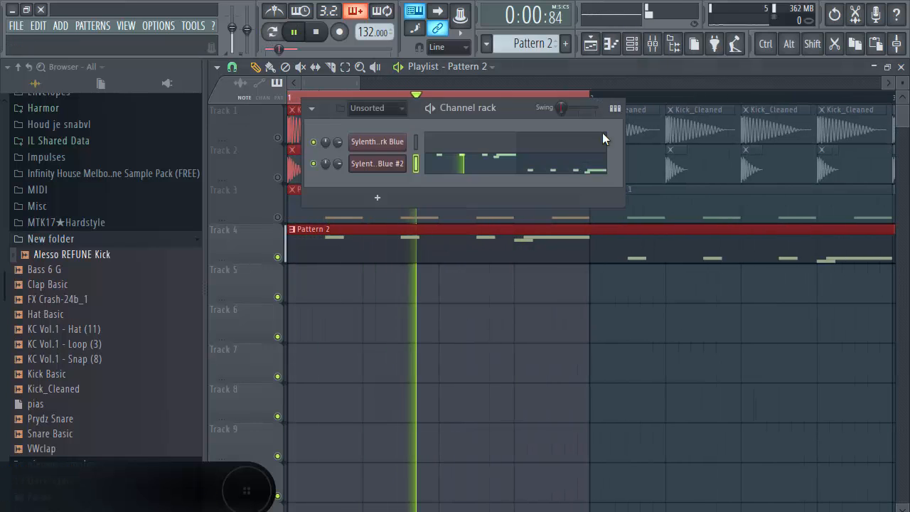
{"action": "key", "text": "space"}
Set the playlist loop range to the last beat of bar 1 and play it back.
{"action": "right_click", "coordinate": [493, 308]}
{"action": "right_click", "coordinate": [516, 99]}
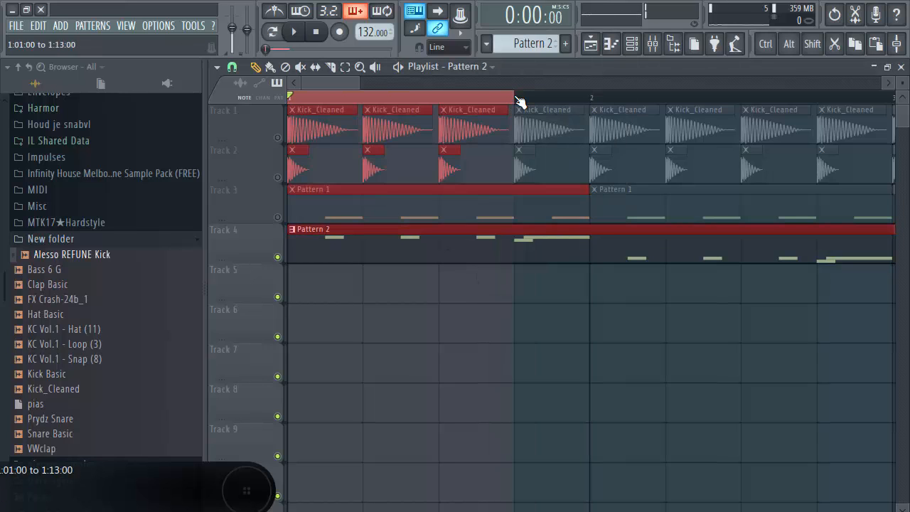
{"action": "left_click_drag", "start_coordinate": [519, 107], "coordinate": [593, 106]}
{"action": "key", "text": "space"}
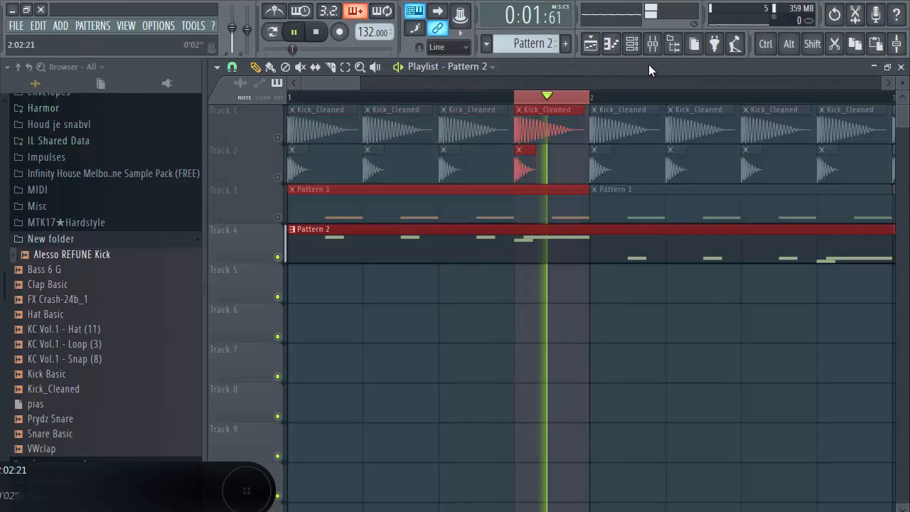
{"action": "left_click", "coordinate": [652, 43]}
{"action": "key", "text": "space"}
Assign Pitch AB as the first destination of LFO 1 in Sylenth1 Dark Blue #2.
{"action": "left_click", "coordinate": [377, 163]}
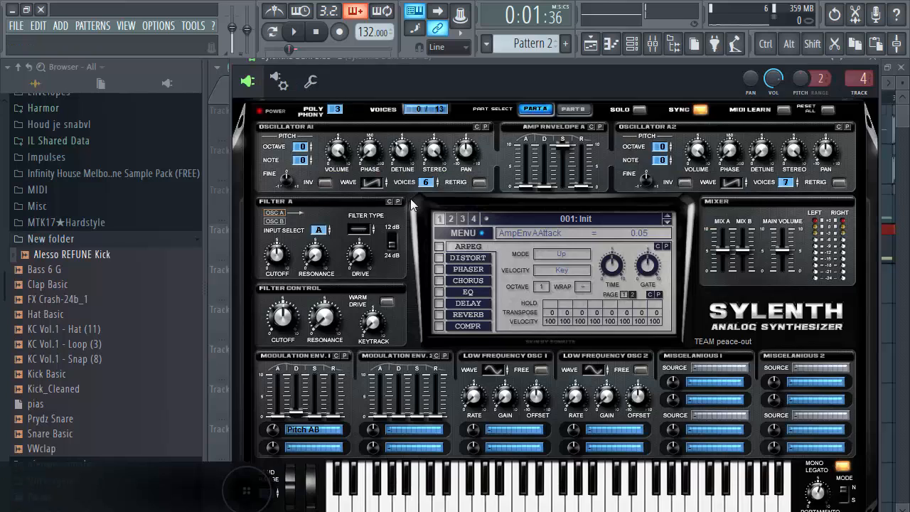
{"action": "left_click", "coordinate": [507, 429]}
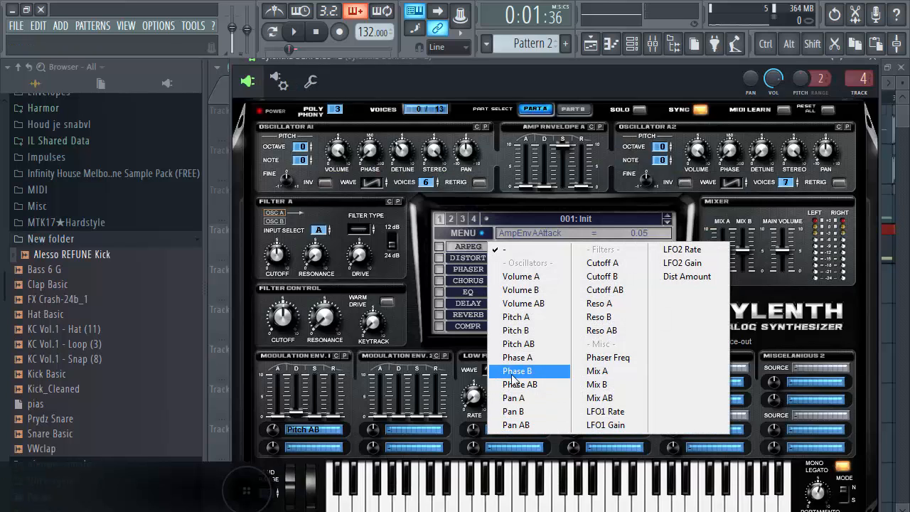
{"action": "left_click", "coordinate": [547, 348]}
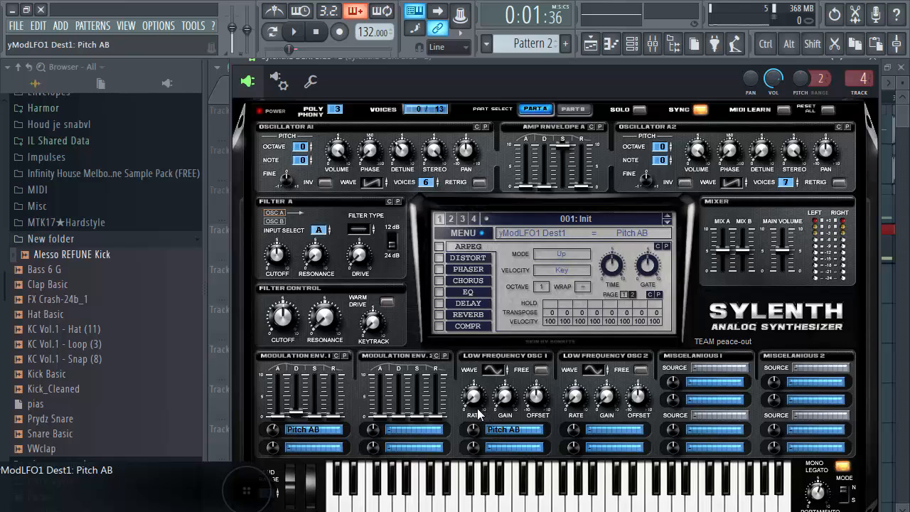
Try LFO 1 with a Pitch AB amount of 2.00, a rate of 1/8T and a gain of 1.86.
{"action": "key", "text": "space"}
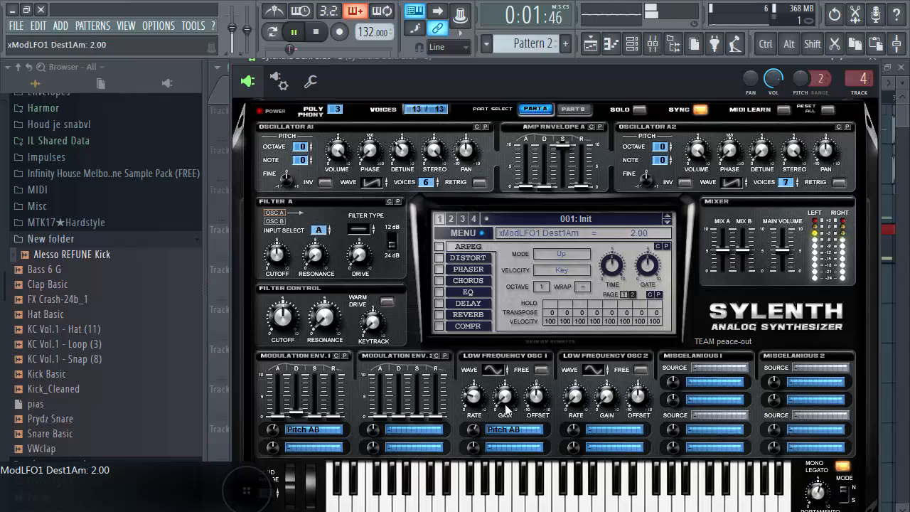
{"action": "left_click_drag", "start_coordinate": [506, 384], "coordinate": [490, 361]}
{"action": "key", "text": "space"}
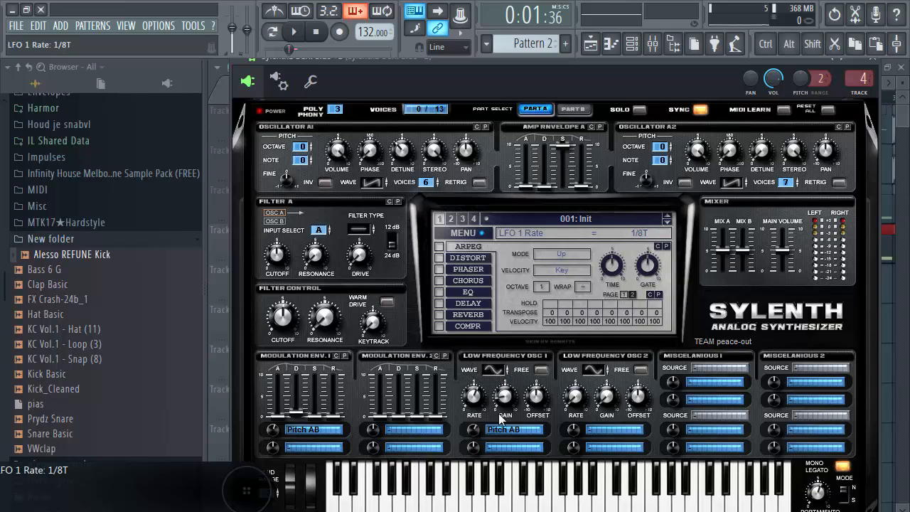
{"action": "left_click_drag", "start_coordinate": [480, 390], "coordinate": [507, 404]}
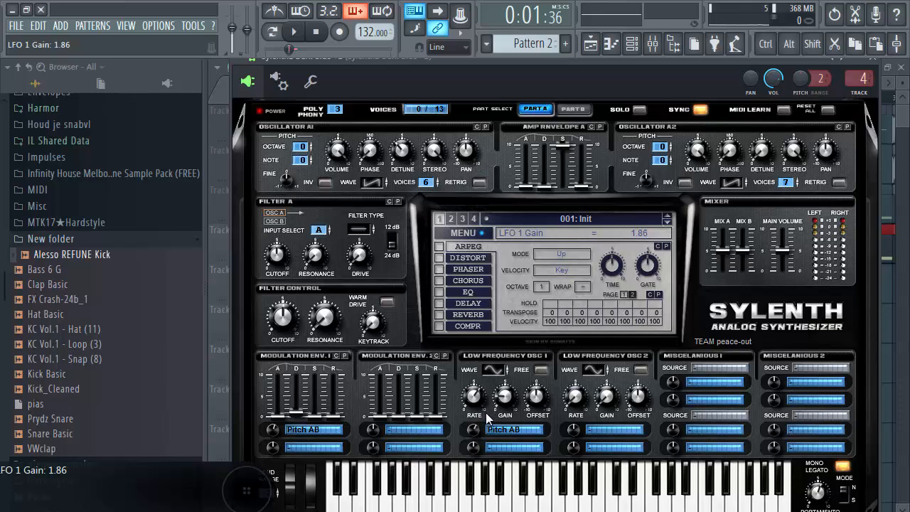
{"action": "key", "text": "c"}
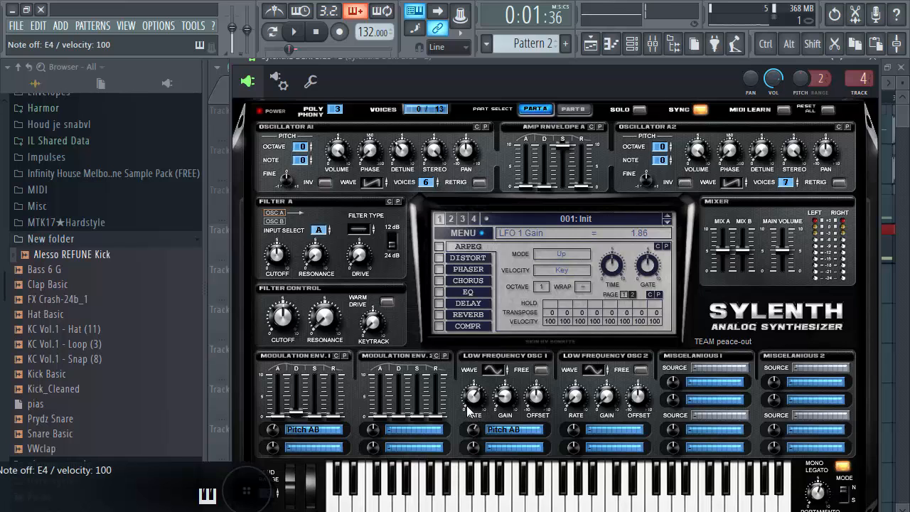
Set LFO 1's Pitch AB amount to 1.05, its rate to 1/16 and its gain to 0.00, auditioning the looped beat.
{"action": "key", "text": "space"}
{"action": "left_click_drag", "start_coordinate": [474, 405], "coordinate": [479, 452]}
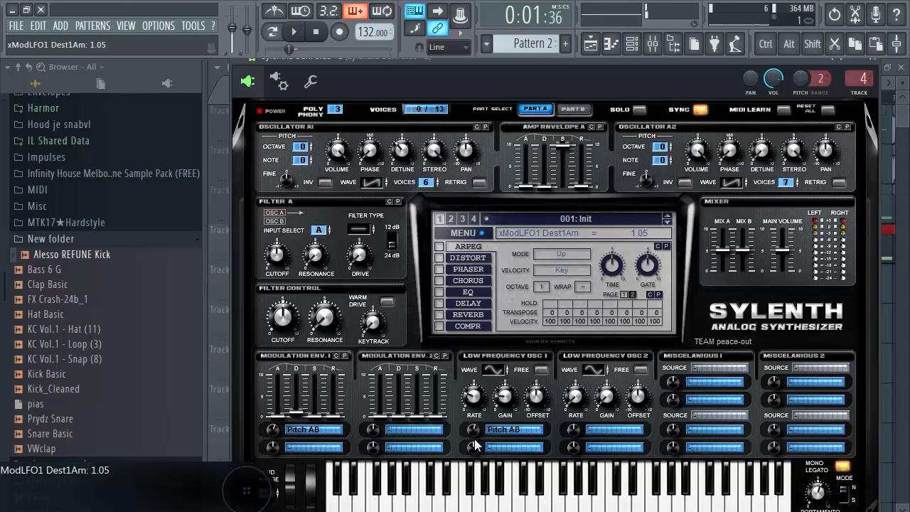
{"action": "left_click_drag", "start_coordinate": [476, 379], "coordinate": [494, 356]}
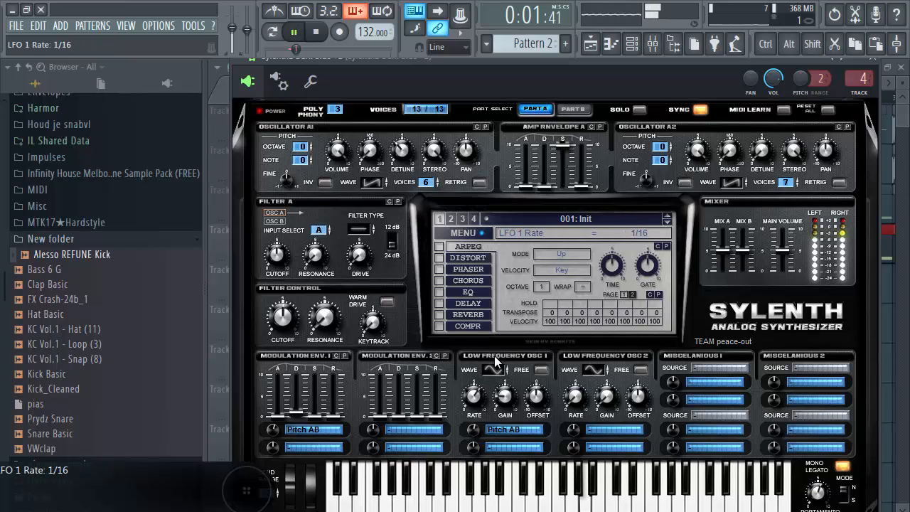
{"action": "key", "text": "space"}
{"action": "mouse_move", "coordinate": [506, 400]}
{"action": "left_mouse_down"}
{"action": "mouse_move", "coordinate": [510, 437]}
{"action": "mouse_move", "coordinate": [500, 386]}
{"action": "mouse_move", "coordinate": [505, 416]}
{"action": "left_mouse_up"}
{"action": "key", "text": "space"}
{"action": "key", "text": "space"}
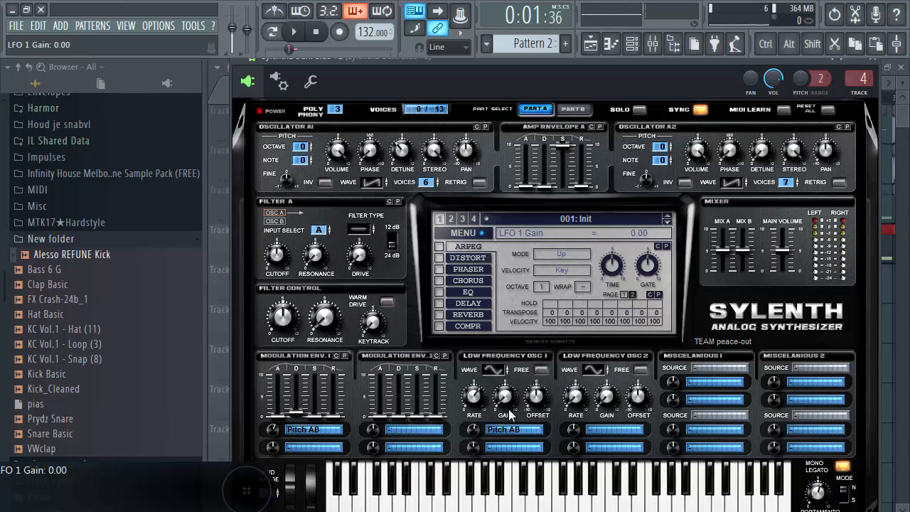
Create an automation clip for the LFO 1 Gain parameter of Sylenth1 Dark Blue #2.
{"action": "left_click", "coordinate": [241, 66]}
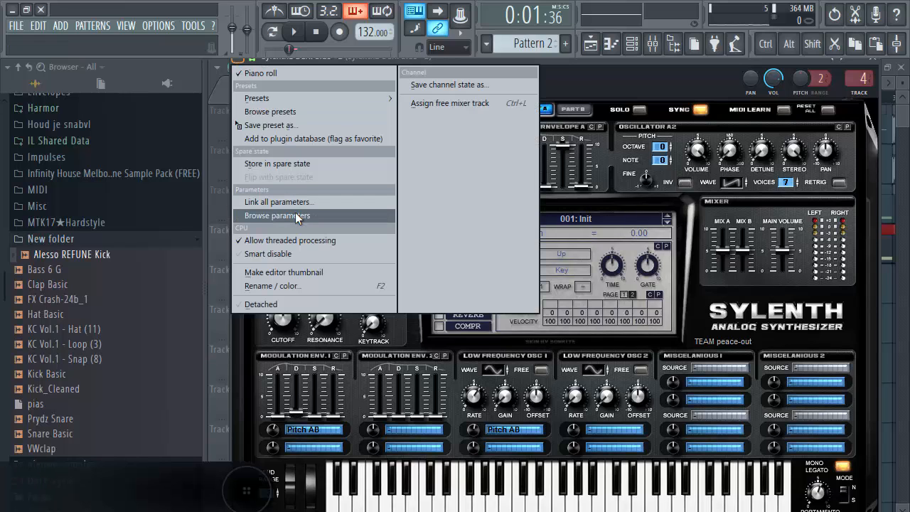
{"action": "left_click", "coordinate": [298, 218]}
{"action": "scroll", "coordinate": [107, 430], "scroll_direction": "down", "scroll_amount": 3}
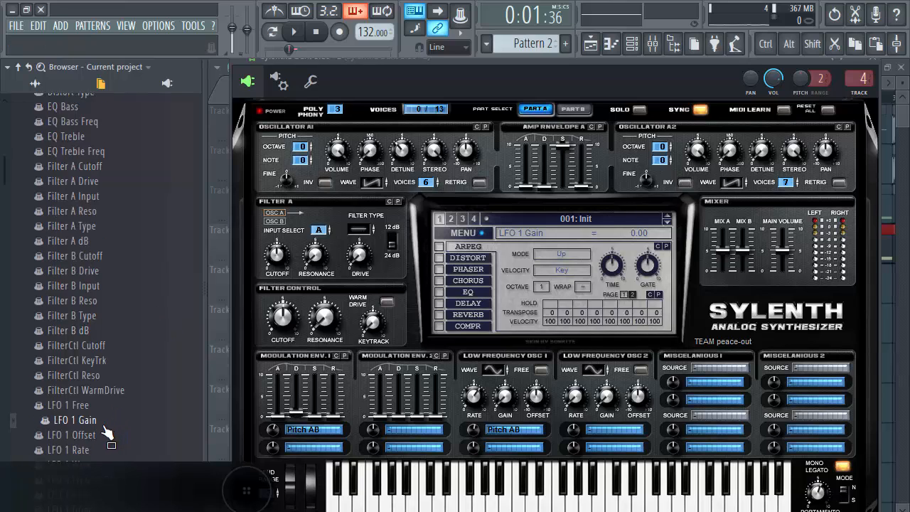
{"action": "right_click", "coordinate": [104, 430]}
{"action": "left_click", "coordinate": [145, 396]}
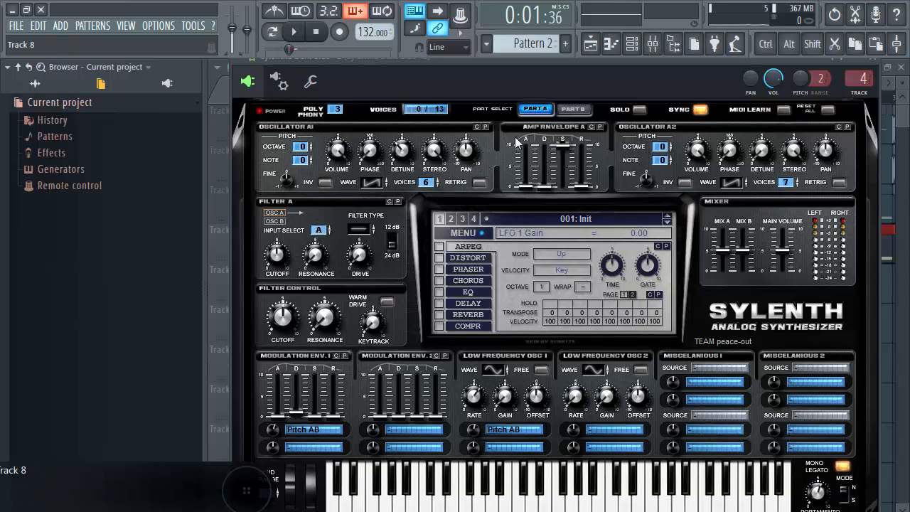
Shape the LFO 1 Gain automation clip on Track 5 to rise gradually to a peak near its end, auditioning the loop.
{"action": "left_click", "coordinate": [892, 89]}
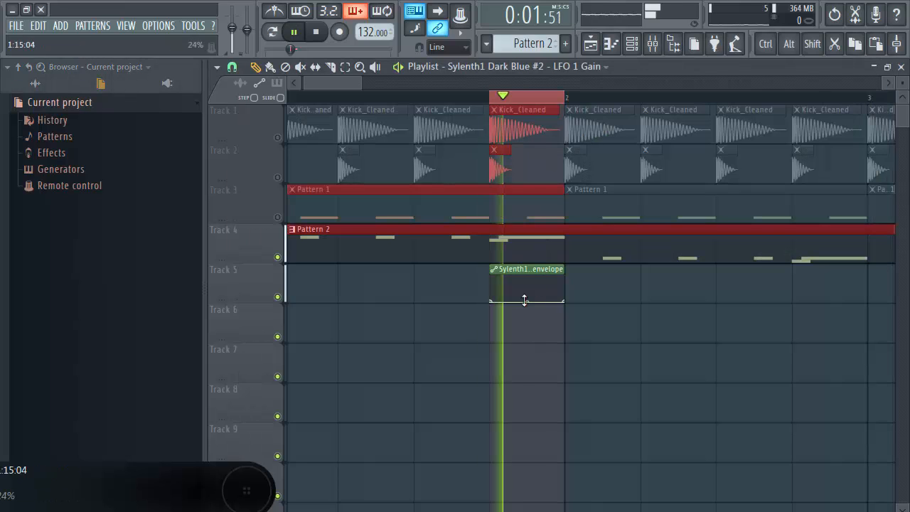
{"action": "left_click_drag", "start_coordinate": [559, 301], "coordinate": [553, 293]}
{"action": "key", "text": "space"}
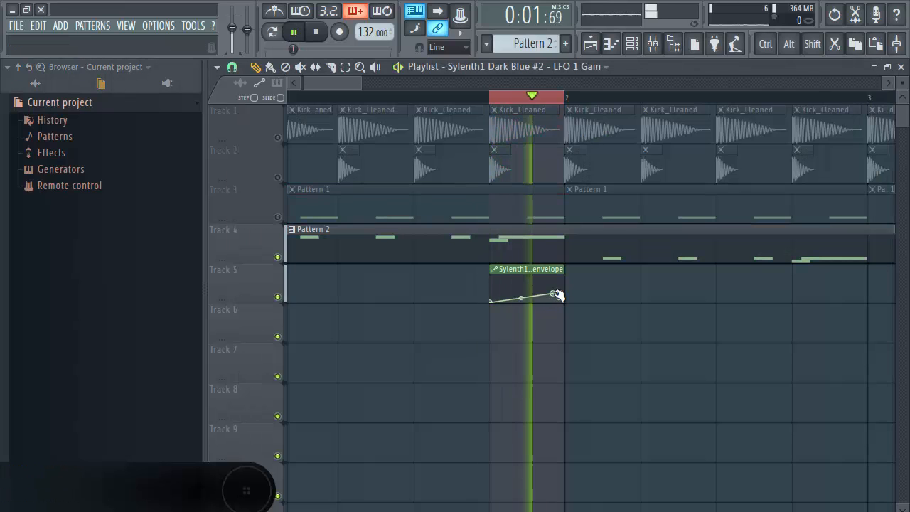
{"action": "key", "text": "space"}
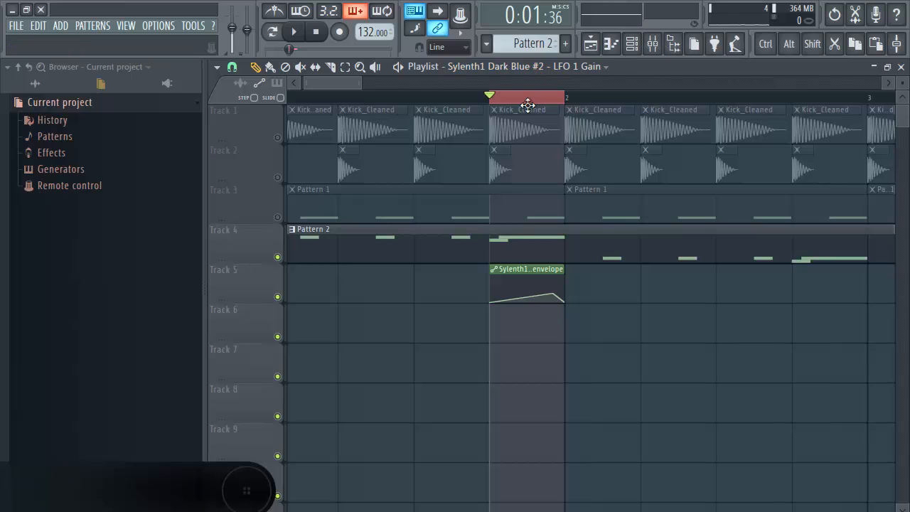
Unmute the first three playlist tracks, clear the time selection and play the arrangement from the start.
{"action": "scroll", "coordinate": [537, 105], "scroll_direction": "down", "scroll_amount": 5}
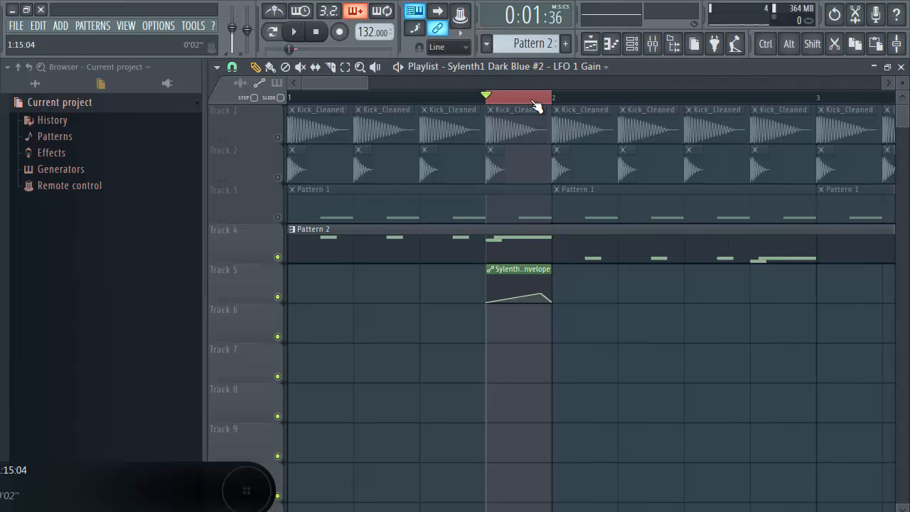
{"action": "scroll", "coordinate": [536, 105], "scroll_direction": "down", "scroll_amount": 4}
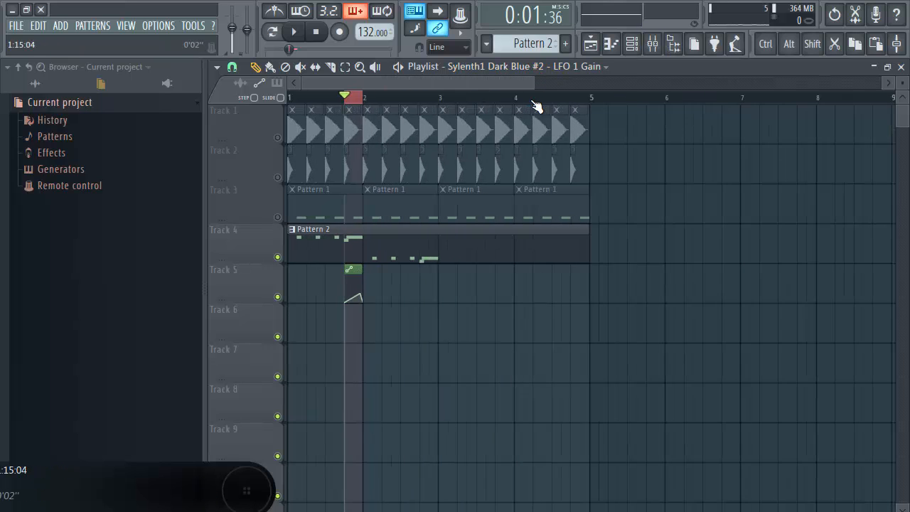
{"action": "left_click", "coordinate": [279, 217]}
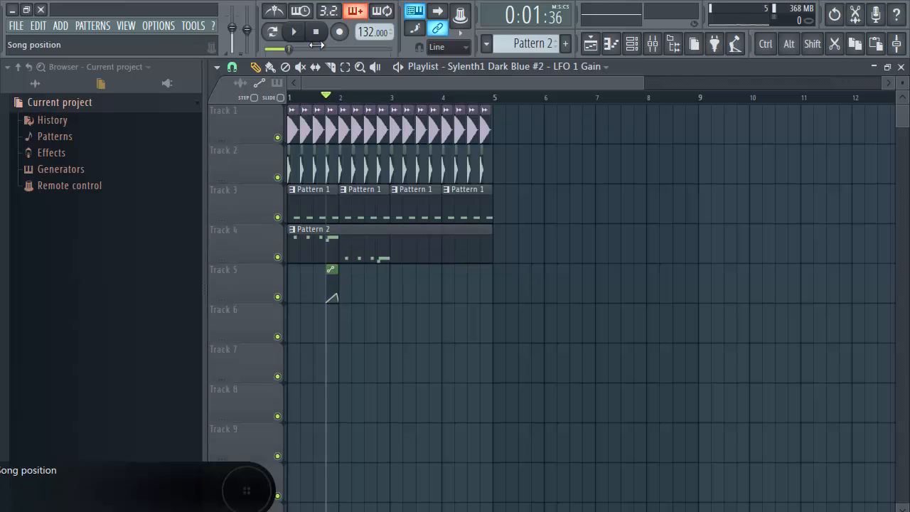
{"action": "left_click", "coordinate": [319, 37]}
{"action": "key", "text": "space"}
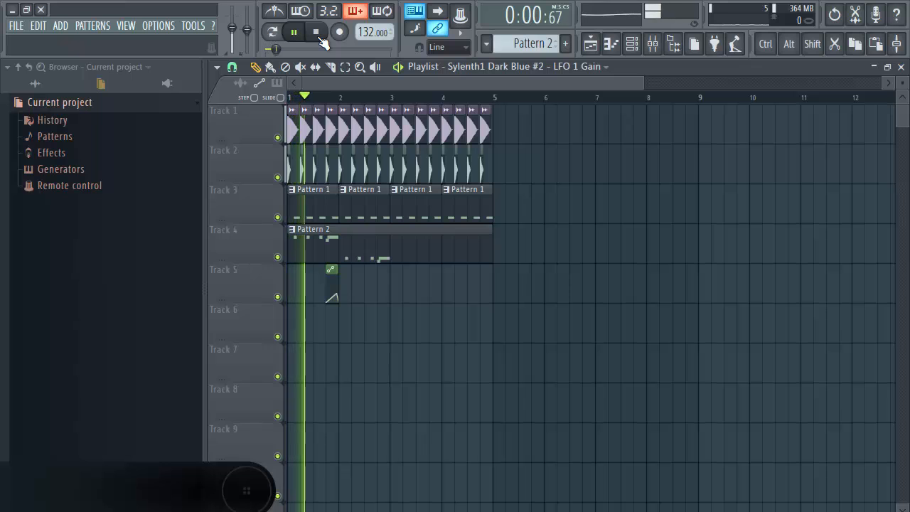
{"action": "left_click", "coordinate": [319, 37]}
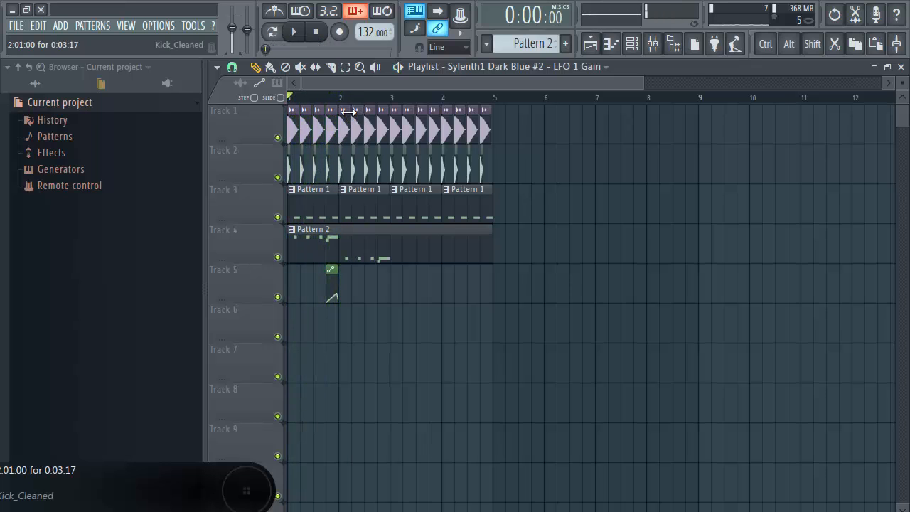
Copy the LFO 1 Gain automation clip on Track 5 to the last beat of bar 2.
{"action": "scroll", "coordinate": [326, 107], "scroll_direction": "up", "scroll_amount": 2}
{"action": "left_click", "coordinate": [384, 278], "text": "shift"}
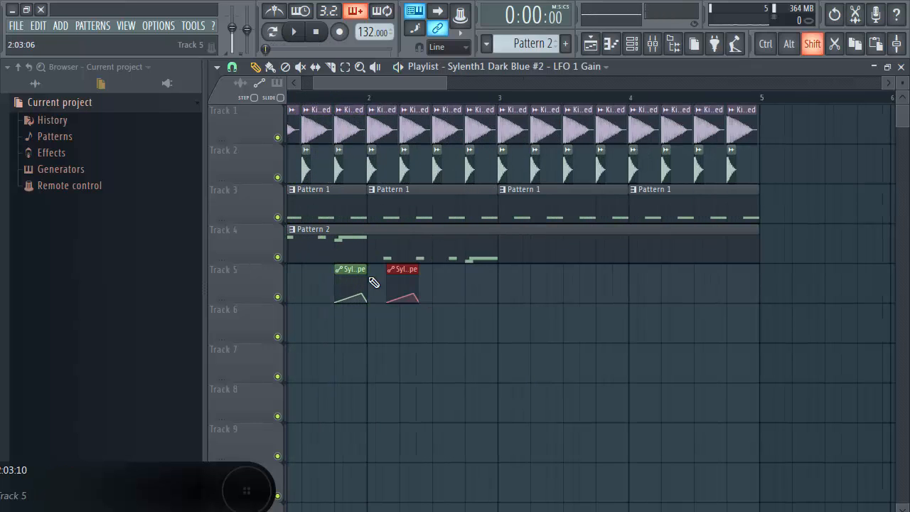
{"action": "left_click_drag", "start_coordinate": [402, 270], "coordinate": [475, 268]}
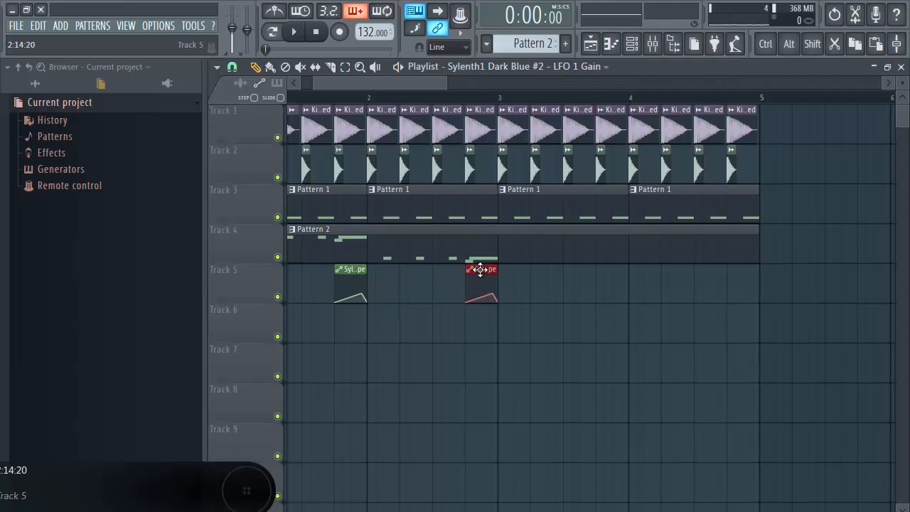
{"action": "scroll", "coordinate": [647, 108], "scroll_direction": "down", "scroll_amount": 1}
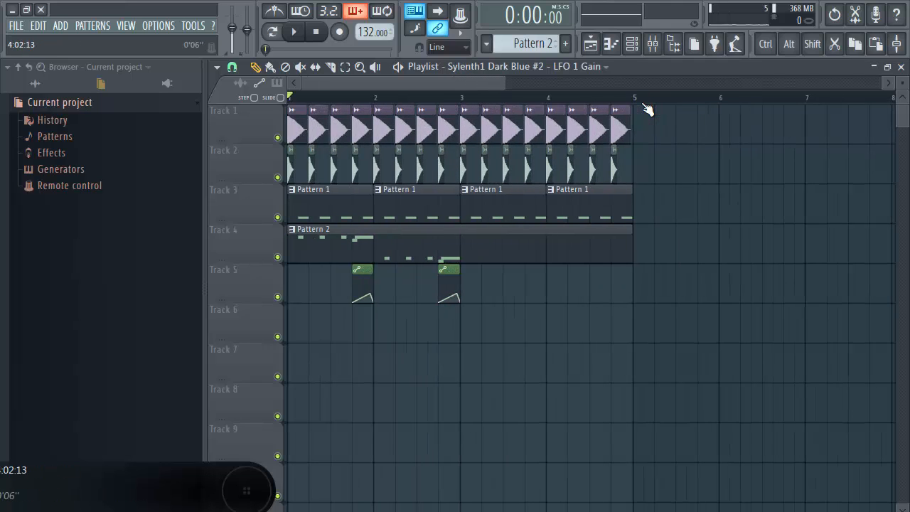
{"action": "left_click", "coordinate": [496, 204]}
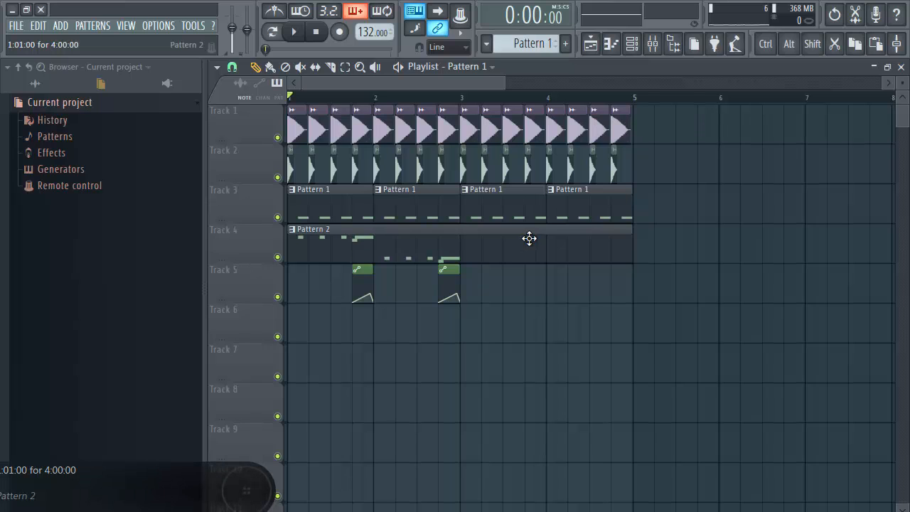
Make the automation clip at bar 4 unique, move its peak towards the clip's end and play the arrangement.
{"action": "right_click", "coordinate": [548, 275]}
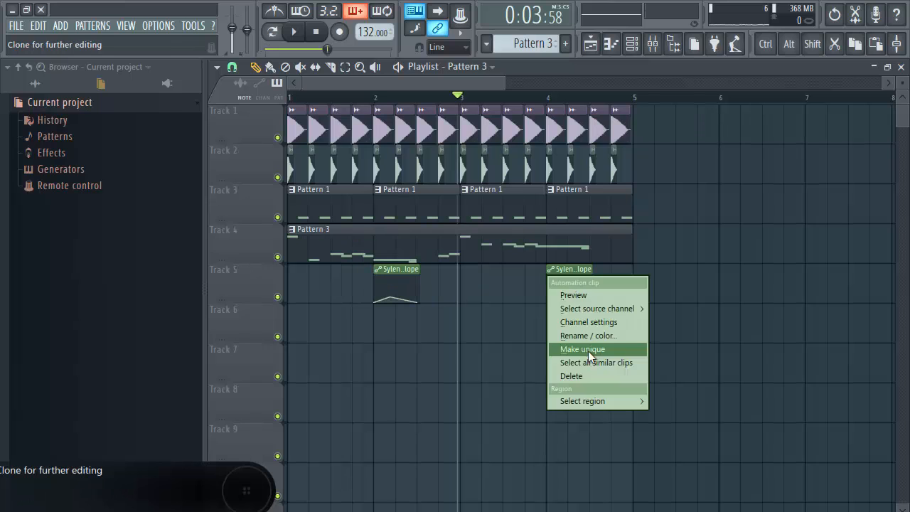
{"action": "left_click", "coordinate": [588, 351]}
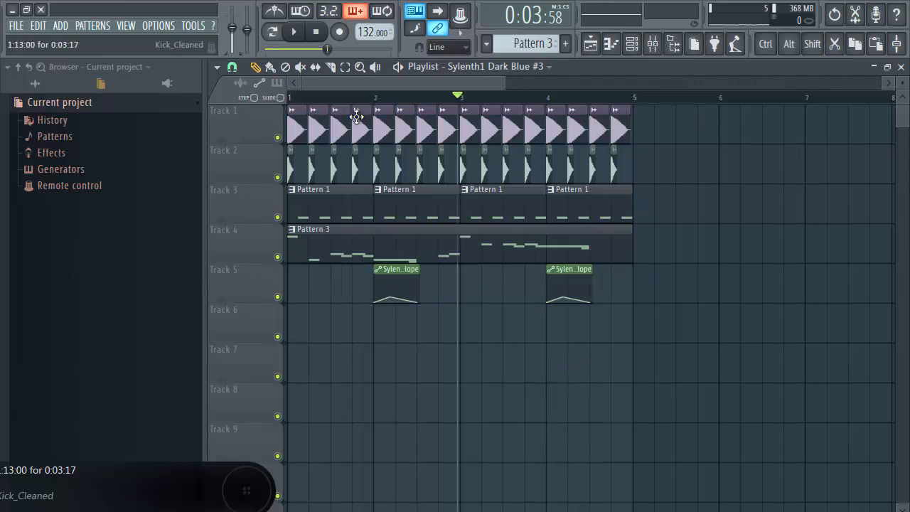
{"action": "left_click", "coordinate": [315, 31]}
{"action": "left_click_drag", "start_coordinate": [569, 302], "coordinate": [583, 300]}
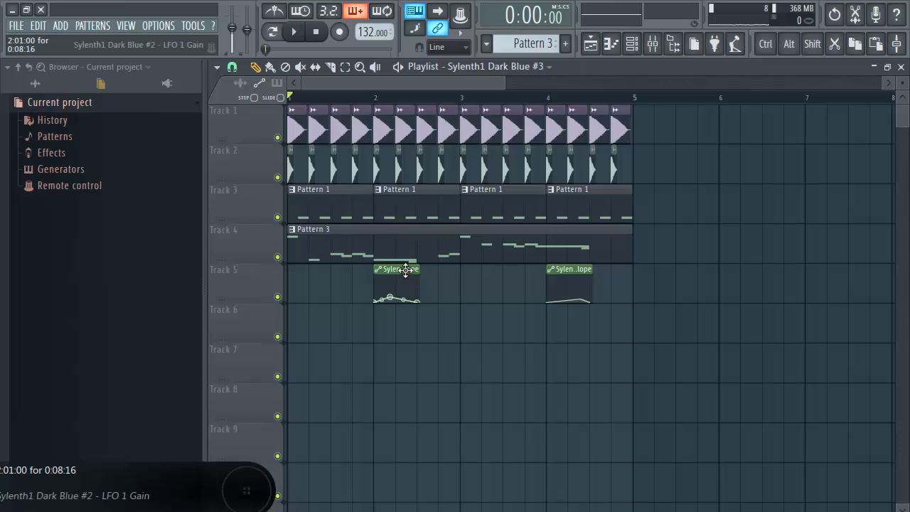
{"action": "left_click_drag", "start_coordinate": [405, 271], "coordinate": [403, 272]}
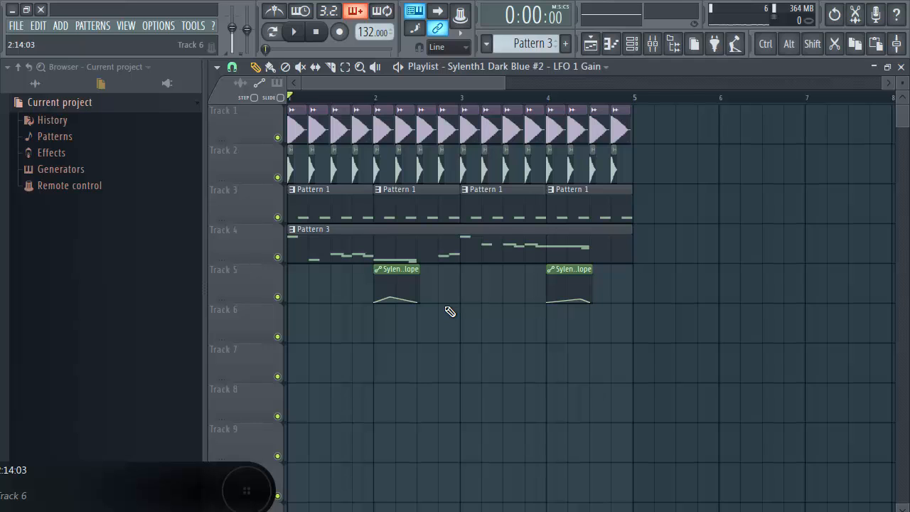
{"action": "key", "text": "space"}
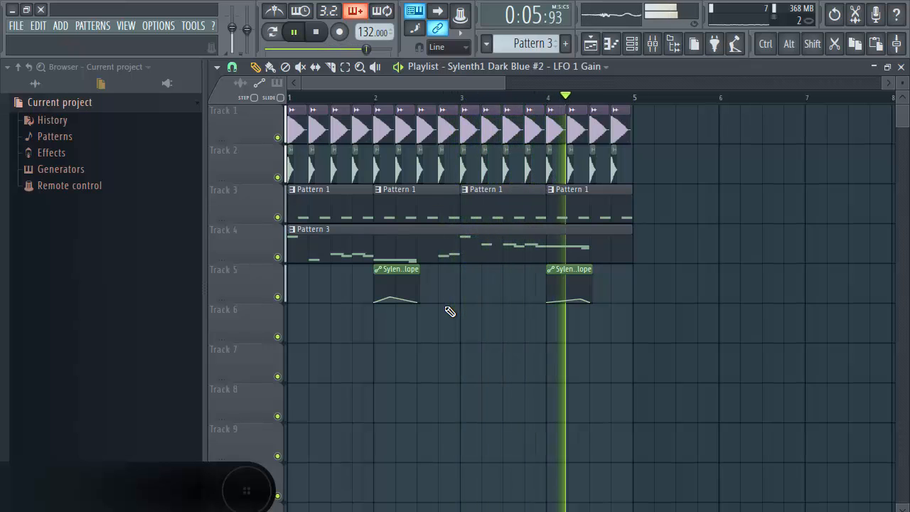
{"action": "key", "text": "space"}
Write repeated off-beat D6, A5 and F5 chords in Pattern 4 for Sylenth1 Dark Blue #4, using A#5 for two middle notes near bar 3's end.
{"action": "left_click", "coordinate": [318, 258]}
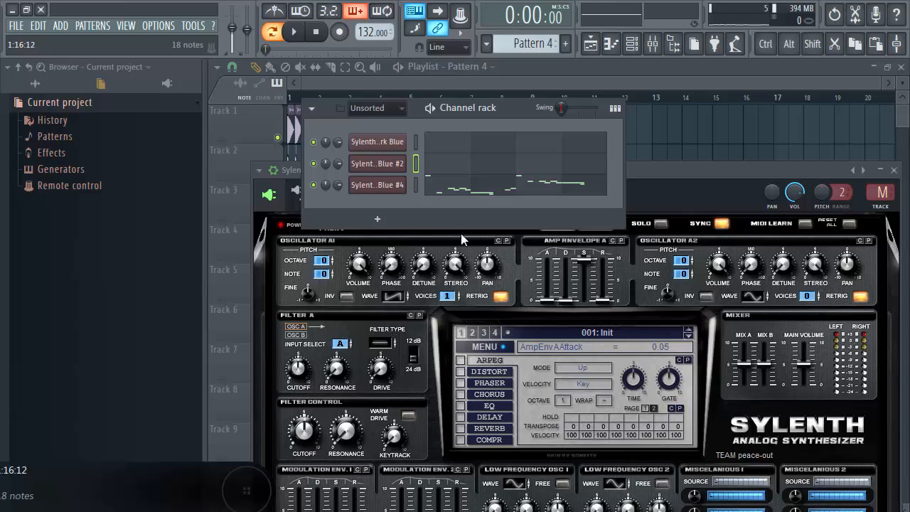
{"action": "left_click", "coordinate": [442, 195]}
{"action": "key", "text": "space"}
{"action": "key", "text": "space"}
{"action": "left_click_drag", "start_coordinate": [267, 164], "coordinate": [319, 164]}
{"action": "left_click", "coordinate": [320, 243]}
{"action": "left_click", "coordinate": [320, 306]}
{"action": "left_click", "coordinate": [526, 244]}
{"action": "right_click", "coordinate": [410, 354]}
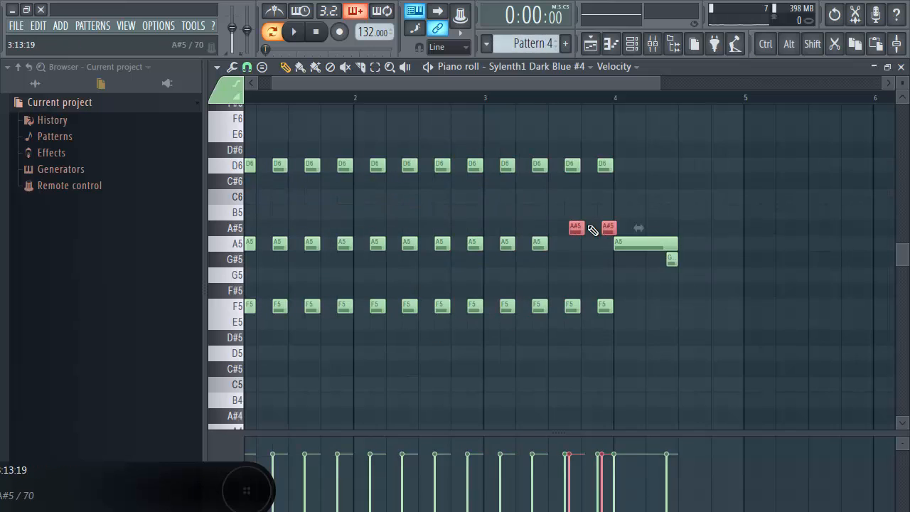
{"action": "key", "text": "space"}
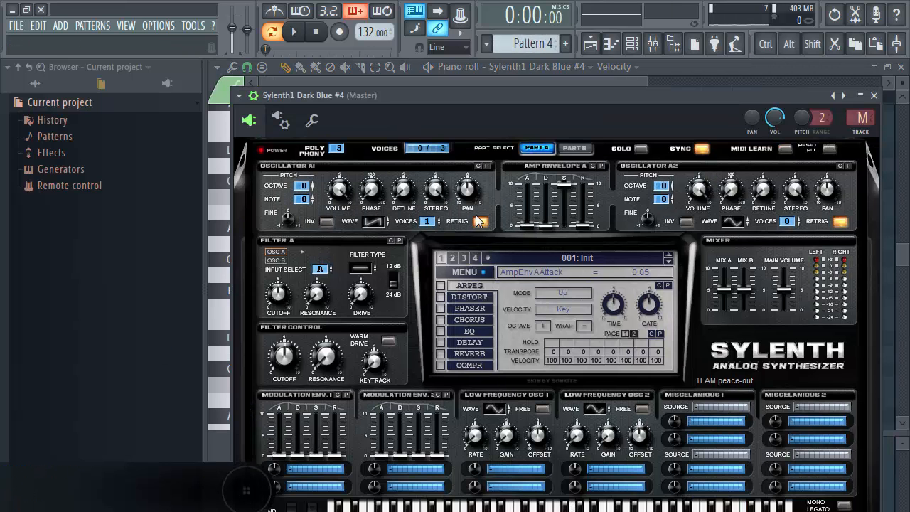
Turn off retrig on both Sylenth1 Dark Blue #4 oscillators, giving A1 6 voices and 4.43 detune, and A2 4 voices and a Saw wave.
{"action": "left_click", "coordinate": [480, 221]}
{"action": "left_click_drag", "start_coordinate": [427, 221], "coordinate": [406, 127]}
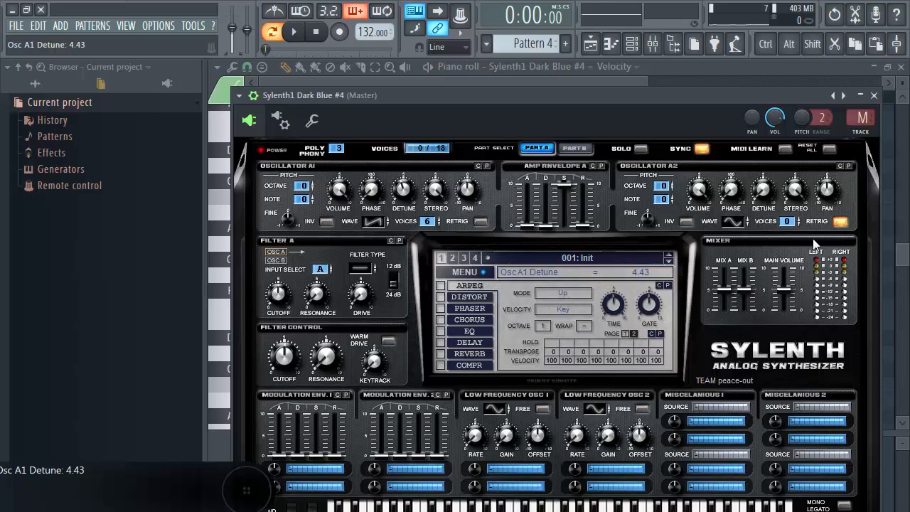
{"action": "left_click", "coordinate": [840, 222]}
{"action": "left_click_drag", "start_coordinate": [786, 221], "coordinate": [782, 175]}
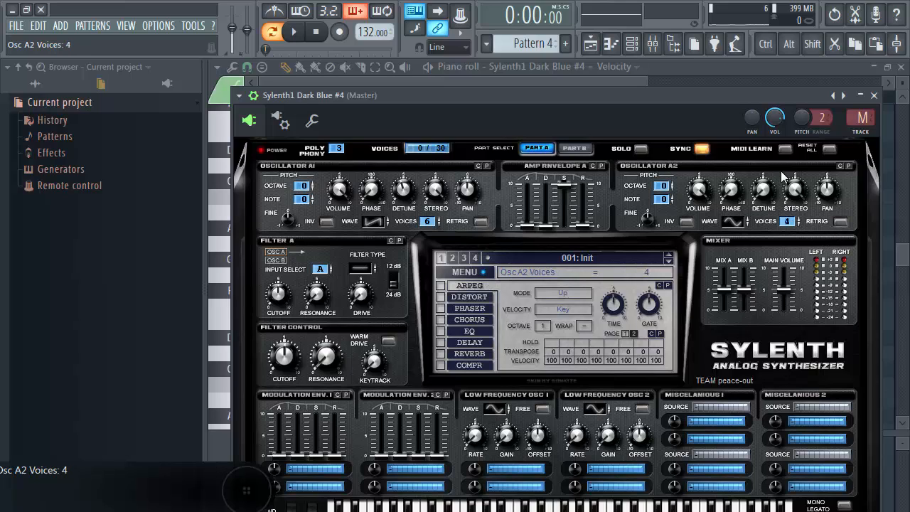
{"action": "left_click", "coordinate": [733, 222]}
{"action": "left_click", "coordinate": [733, 222]}
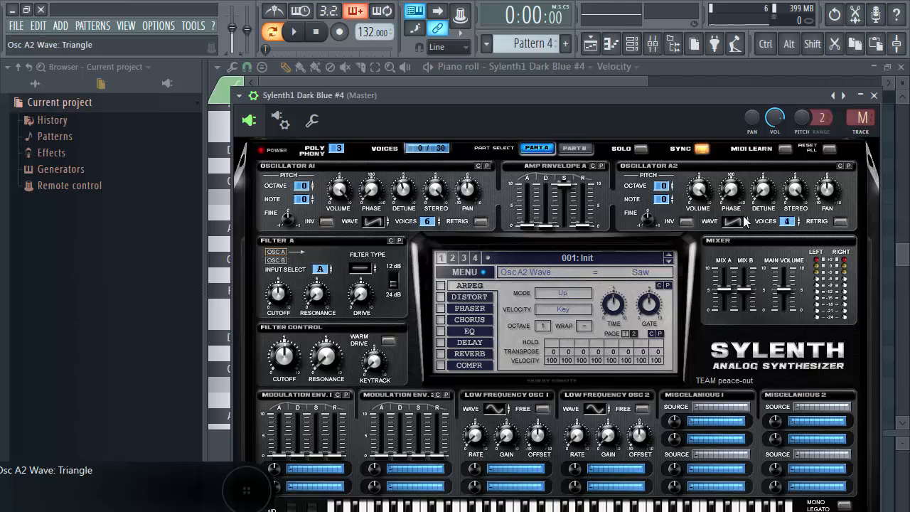
{"action": "left_click_drag", "start_coordinate": [775, 202], "coordinate": [775, 125]}
Assign Sylenth1 Dark Blue #4 to mixer track 5 and route that track only to Insert 10.
{"action": "left_click", "coordinate": [864, 128]}
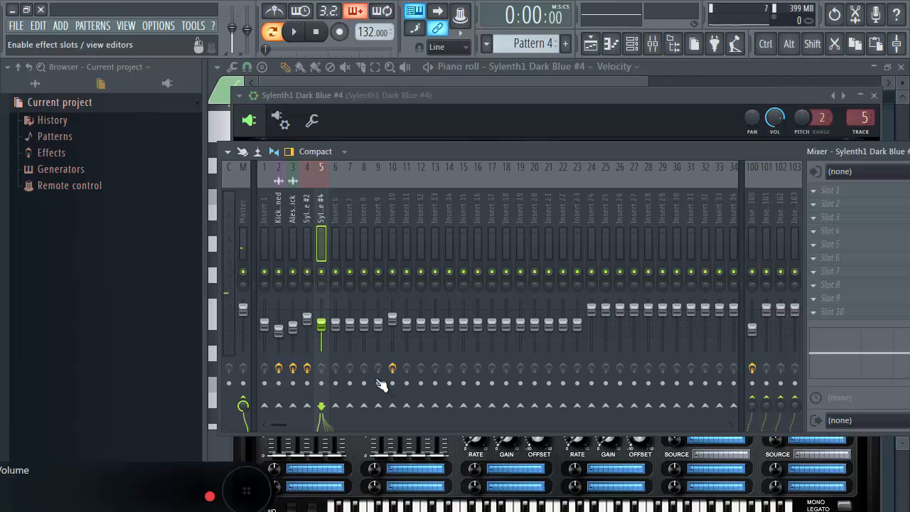
{"action": "right_click", "coordinate": [393, 408]}
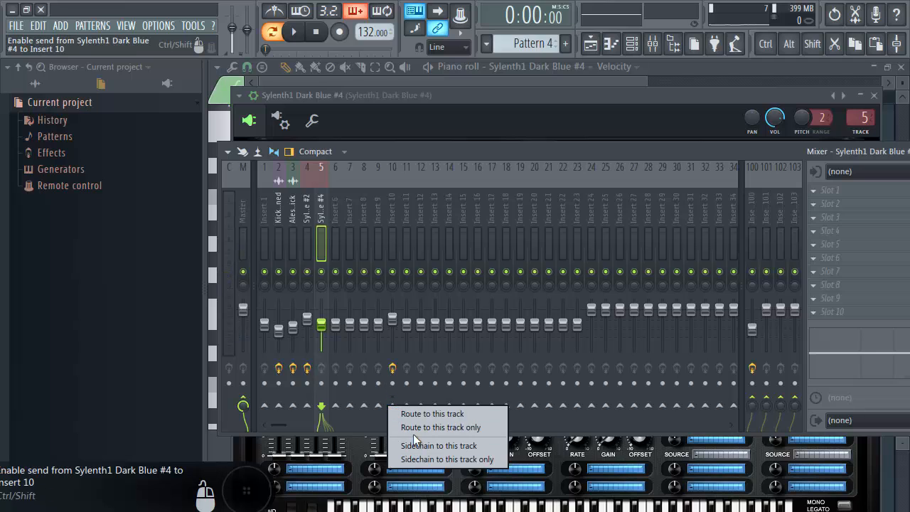
{"action": "left_click", "coordinate": [417, 428]}
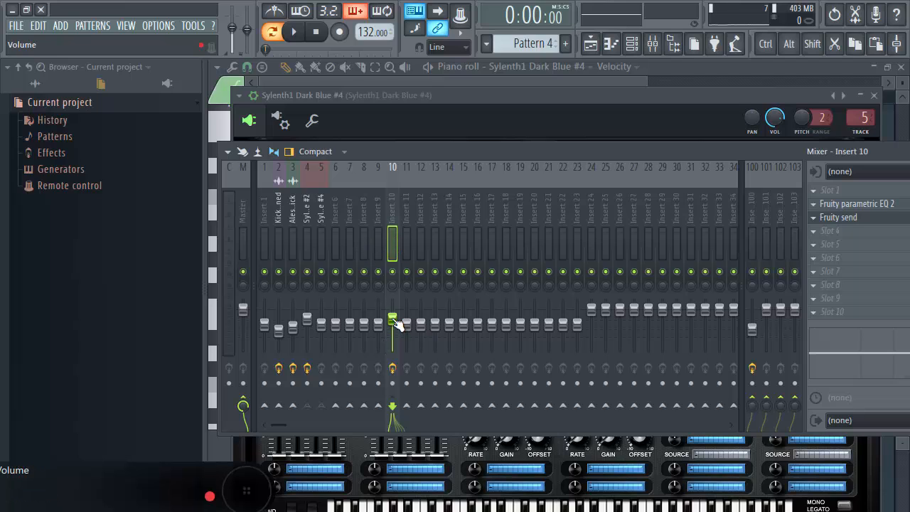
Set Insert 10's volume to 76% (-5.6 dB) and slightly lower the Sylenth1 Dark Blue #4 mixer track during playback.
{"action": "mouse_move", "coordinate": [397, 323]}
{"action": "left_mouse_down"}
{"action": "mouse_move", "coordinate": [396, 333]}
{"action": "mouse_move", "coordinate": [396, 323]}
{"action": "left_mouse_up"}
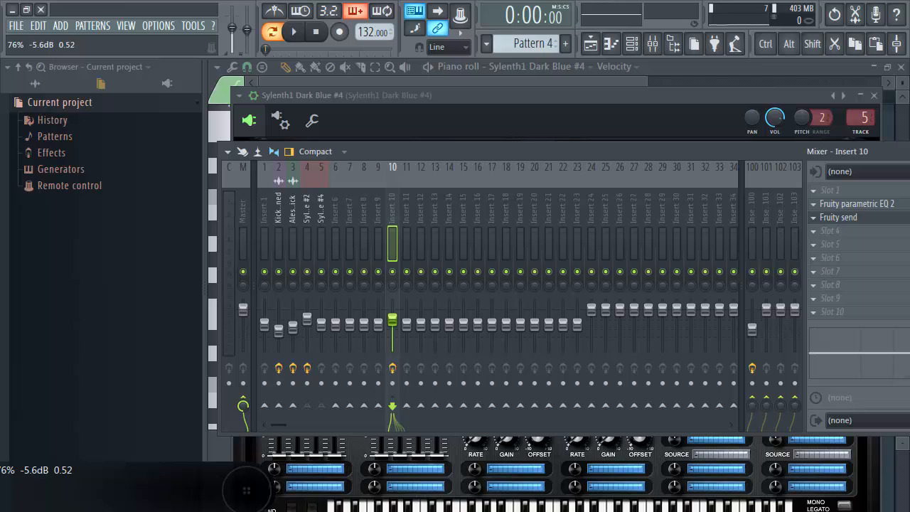
{"action": "left_click", "coordinate": [327, 291]}
{"action": "key", "text": "space"}
{"action": "left_click_drag", "start_coordinate": [324, 325], "coordinate": [324, 332]}
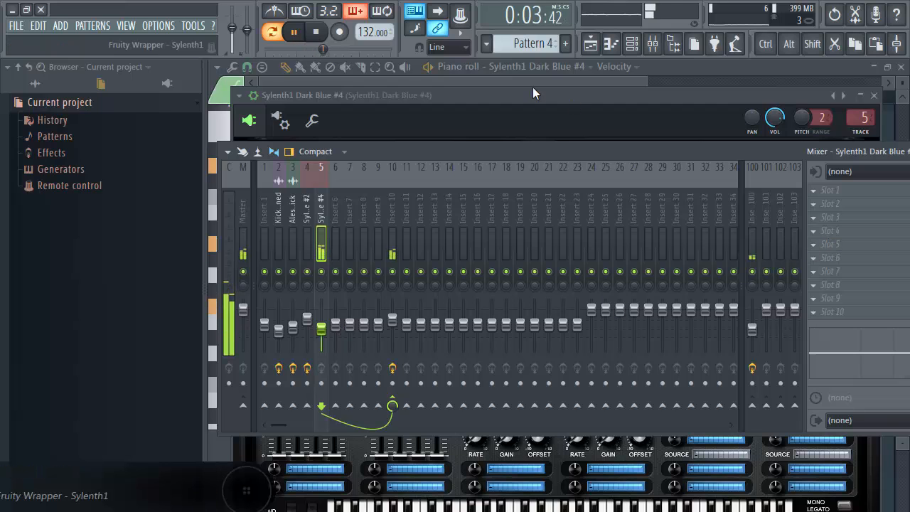
Set amp envelope A's release to 3.89 in Sylenth1 Dark Blue #4 and audition the chords.
{"action": "left_click_drag", "start_coordinate": [465, 96], "coordinate": [455, 81]}
{"action": "key", "text": "space"}
{"action": "left_click_drag", "start_coordinate": [575, 211], "coordinate": [579, 183]}
{"action": "key", "text": "space"}
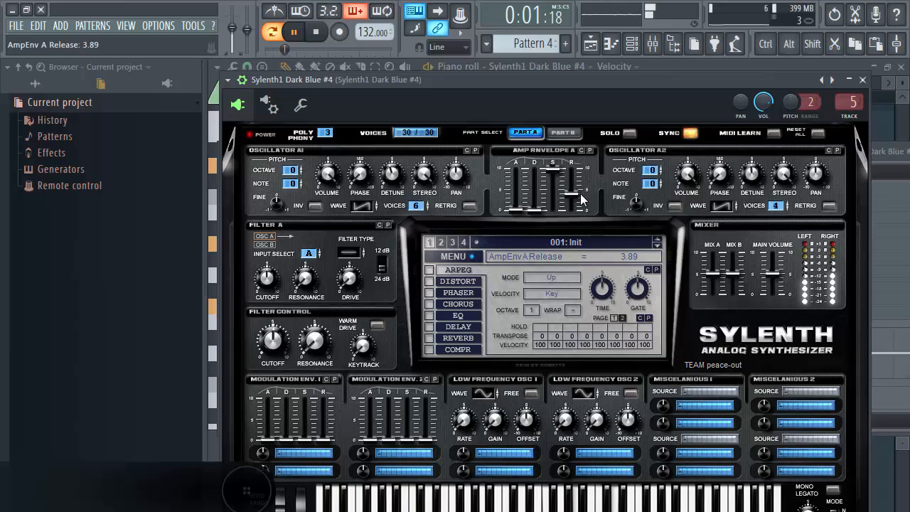
{"action": "key", "text": "space"}
Place Pattern 4 at bar 1 on Track 6 of the playlist and play the arrangement.
{"action": "key", "text": "F5"}
{"action": "left_click", "coordinate": [324, 304]}
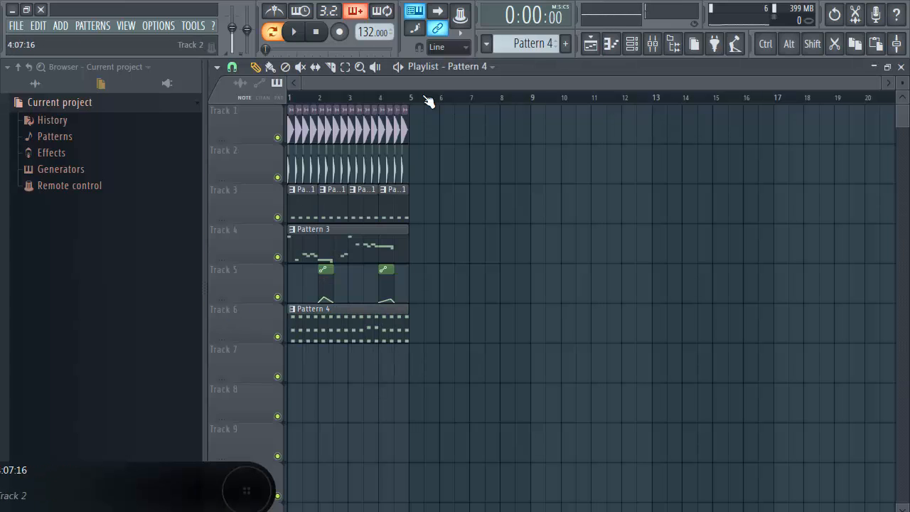
{"action": "key", "text": "space"}
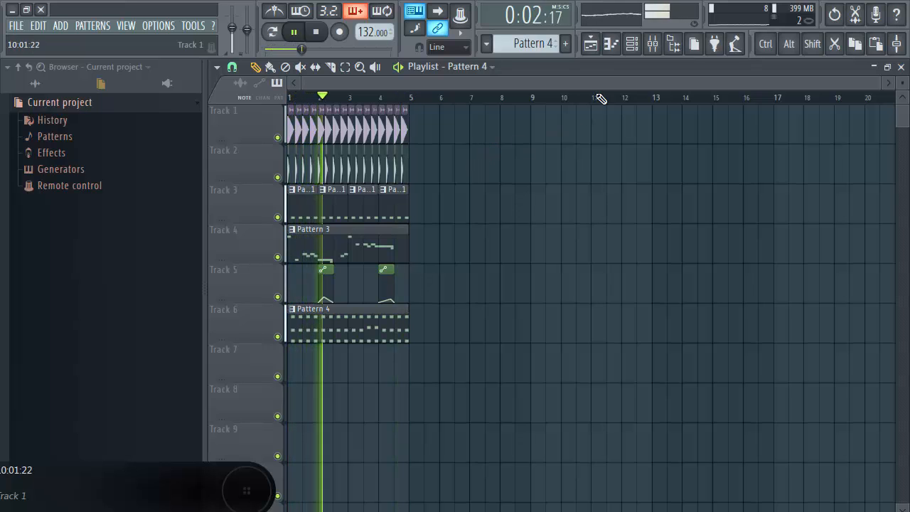
{"action": "key", "text": "space"}
Open Pattern 3's Sylenth1 Dark Blue #2 melody in the piano roll and examine its notes during playback.
{"action": "left_click", "coordinate": [632, 50]}
{"action": "scroll", "coordinate": [543, 48], "scroll_direction": "up", "scroll_amount": 1}
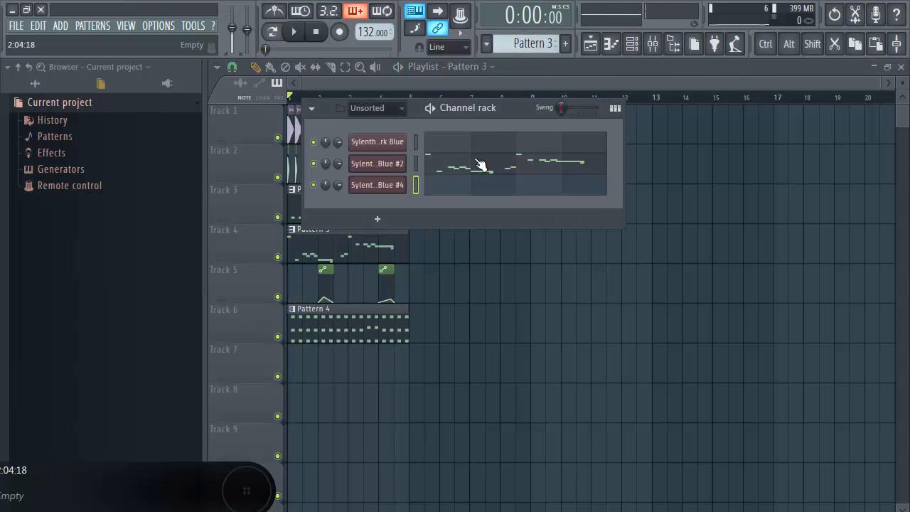
{"action": "left_click", "coordinate": [435, 162]}
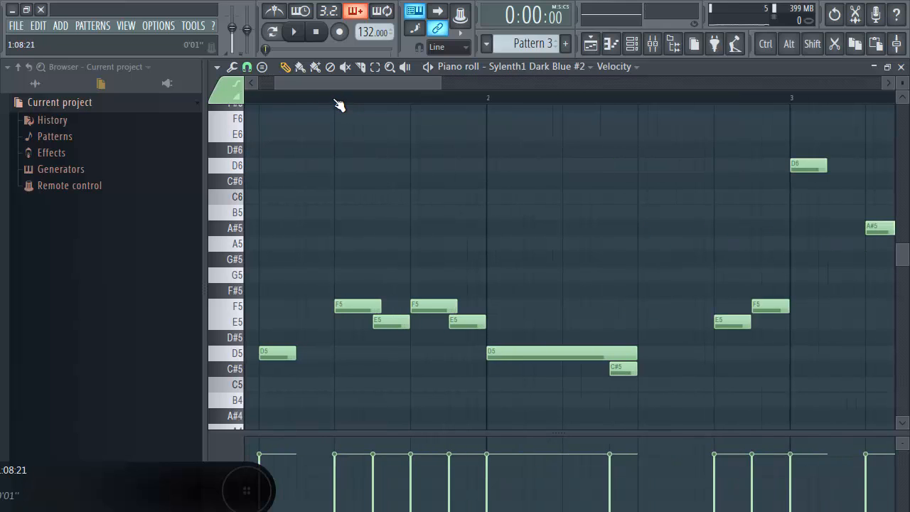
{"action": "key", "text": "space"}
{"action": "key", "text": "space"}
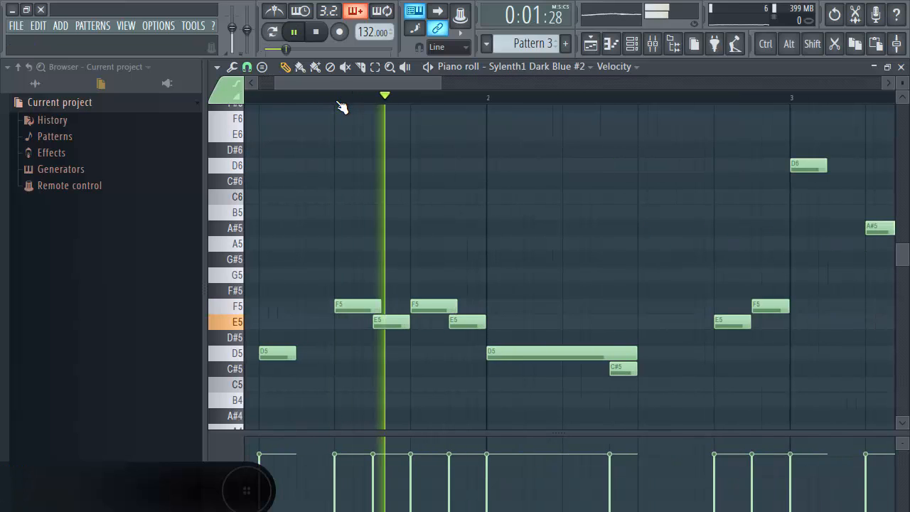
{"action": "key", "text": "space"}
{"action": "scroll", "coordinate": [337, 103], "scroll_direction": "down", "scroll_amount": 5}
{"action": "left_click", "coordinate": [318, 33]}
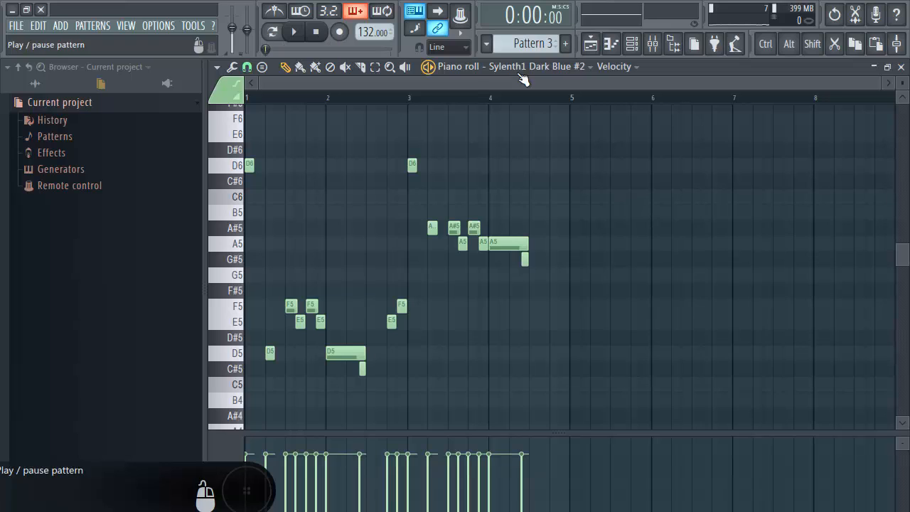
Copy the Sylenth1 Dark Blue #2 melody from Pattern 3 and switch to the empty Pattern 5.
{"action": "left_click", "coordinate": [631, 43]}
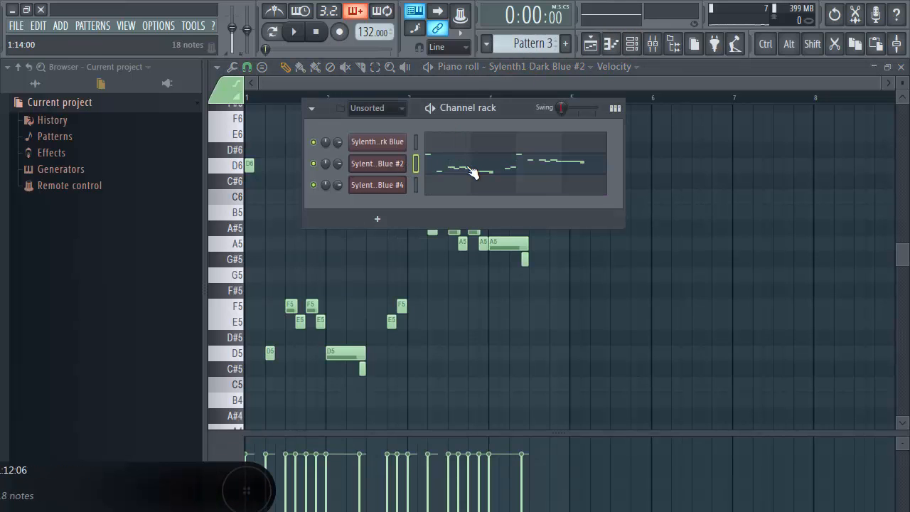
{"action": "right_click", "coordinate": [398, 163]}
{"action": "left_click", "coordinate": [532, 177]}
{"action": "scroll", "coordinate": [528, 43], "scroll_direction": "down", "scroll_amount": 2}
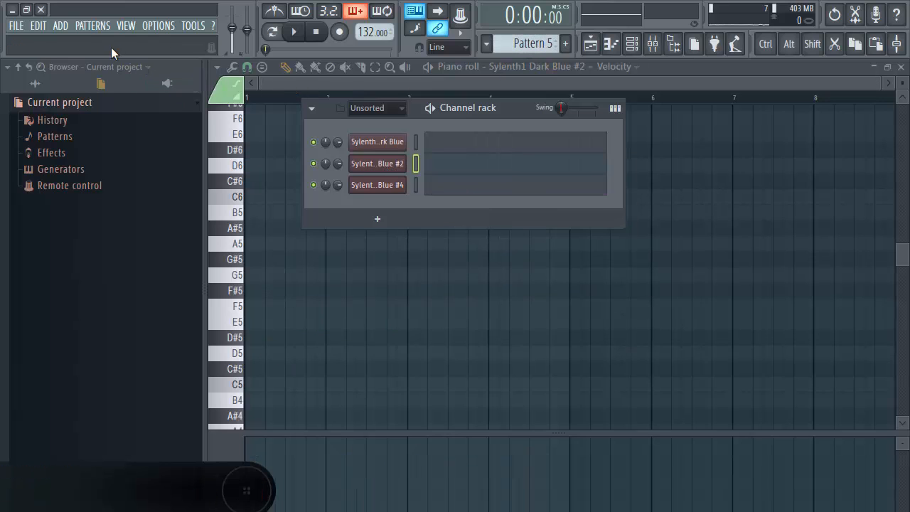
Add another Sylenth1 Dark Blue channel, paste the copied melody into it in Pattern 5 and play it.
{"action": "left_click", "coordinate": [61, 26]}
{"action": "mouse_move", "coordinate": [76, 41]}
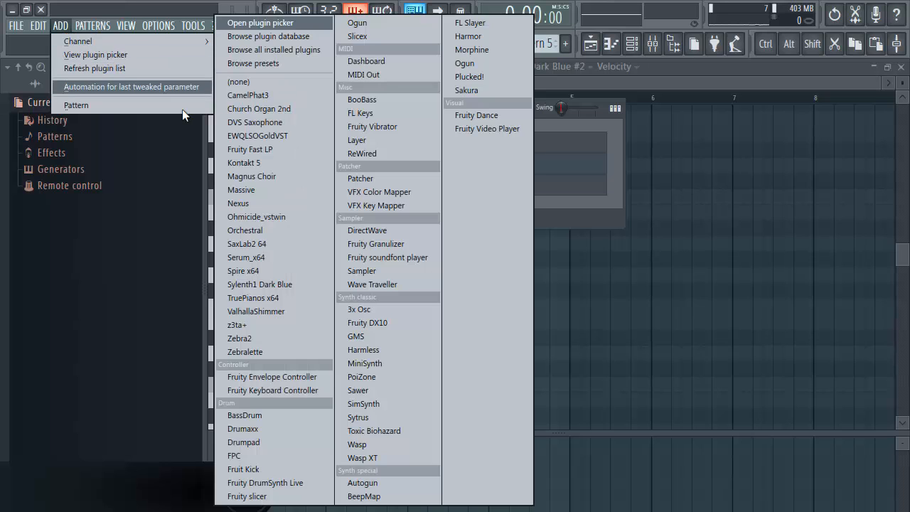
{"action": "left_click", "coordinate": [260, 284]}
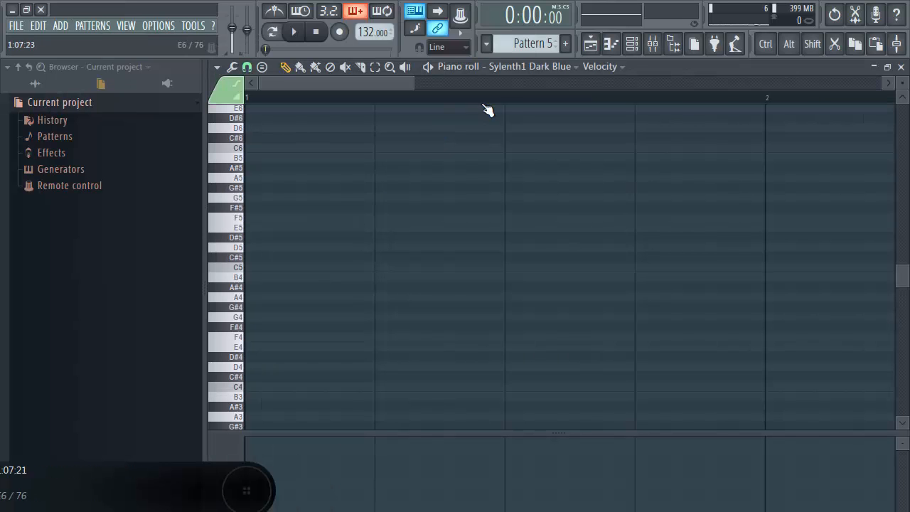
{"action": "left_click", "coordinate": [631, 44]}
{"action": "right_click", "coordinate": [387, 209]}
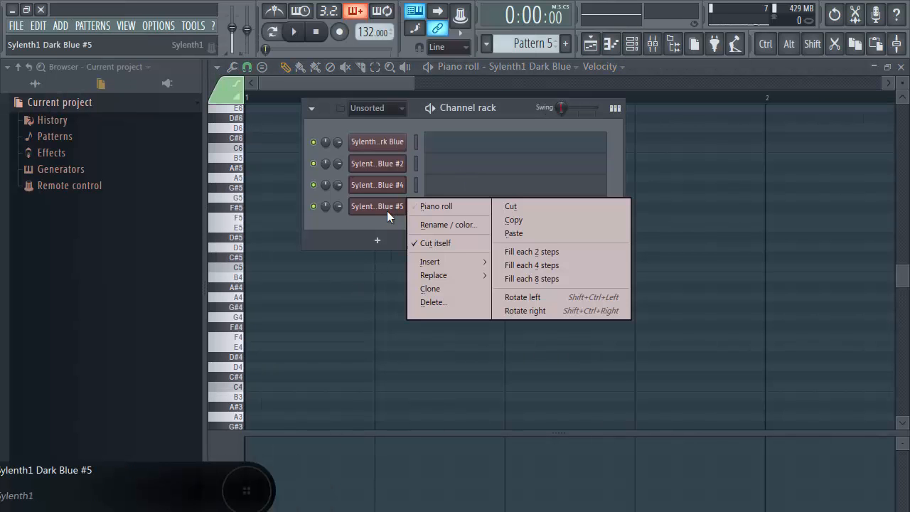
{"action": "left_click", "coordinate": [512, 233]}
{"action": "key", "text": "space"}
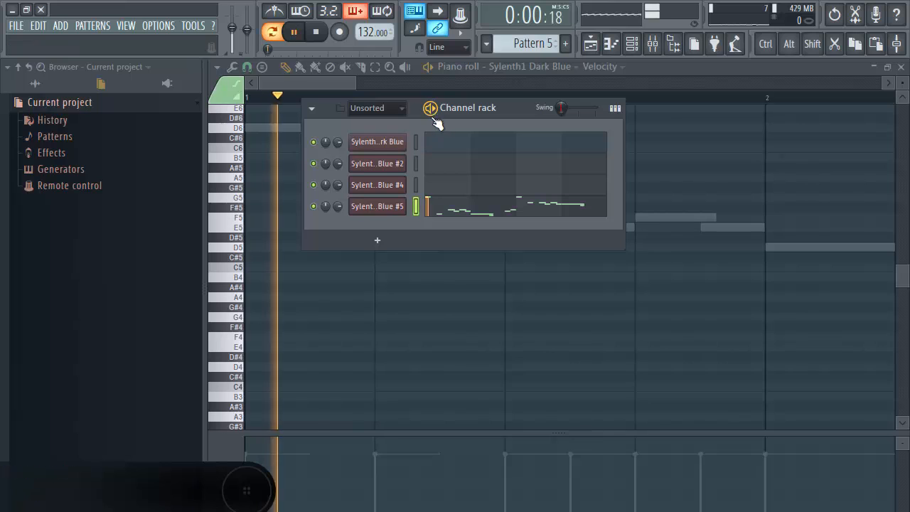
Open Sylenth1 Dark Blue #5, turn on Mono Legato and set its portamento time to 3.86.
{"action": "left_click", "coordinate": [377, 207]}
{"action": "left_click_drag", "start_coordinate": [450, 185], "coordinate": [423, 95]}
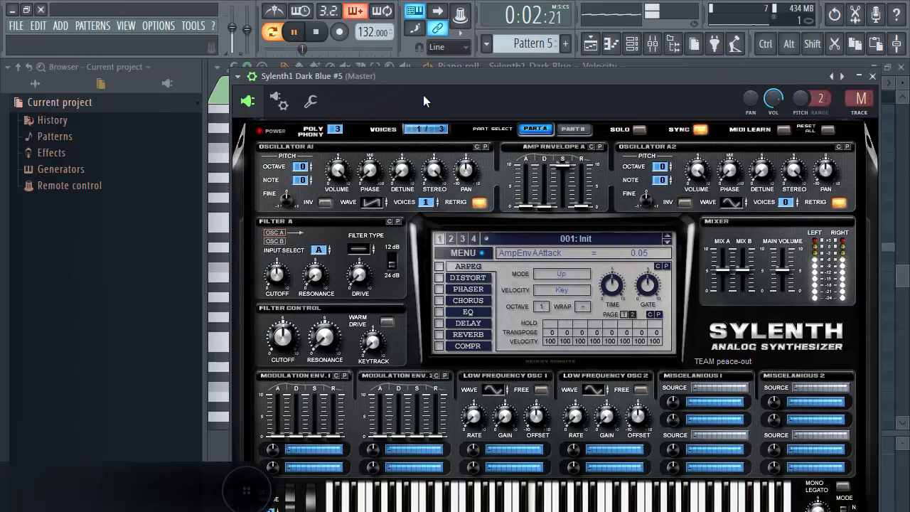
{"action": "key", "text": "space"}
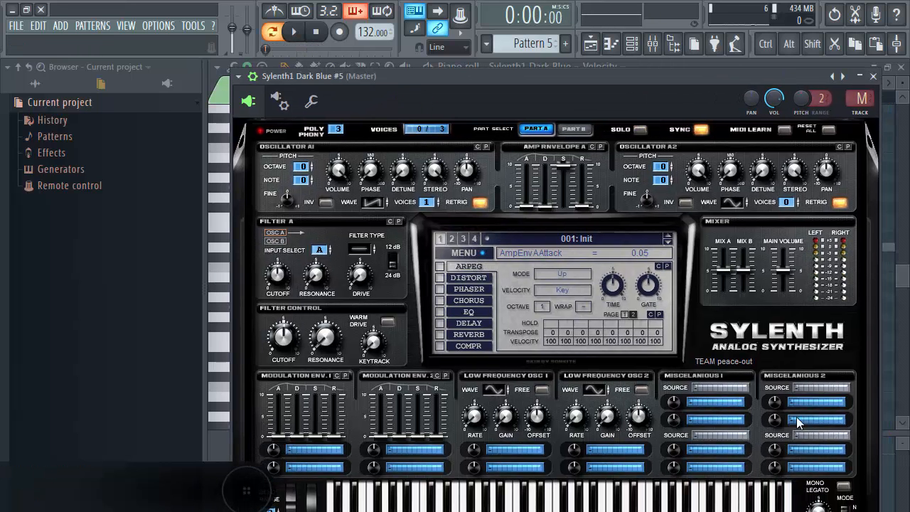
{"action": "left_click", "coordinate": [843, 488]}
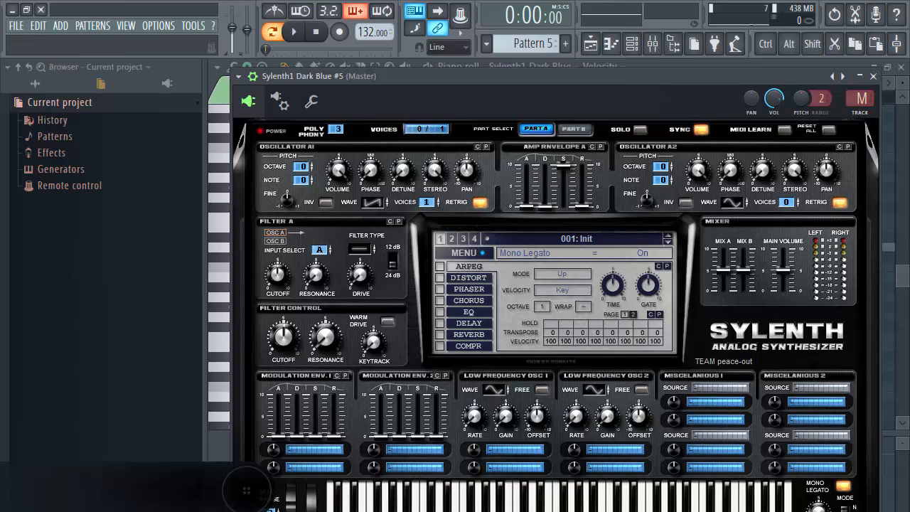
{"action": "left_click_drag", "start_coordinate": [818, 505], "coordinate": [826, 456]}
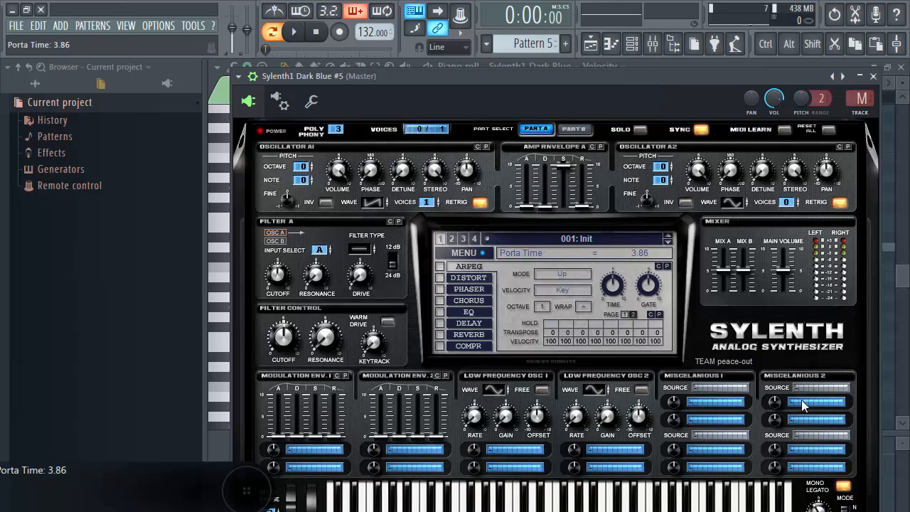
Check the portamento time in Sylenth1 Dark Blue #2 and set the one in Sylenth1 Dark Blue #5 to 5.43.
{"action": "left_click", "coordinate": [630, 46]}
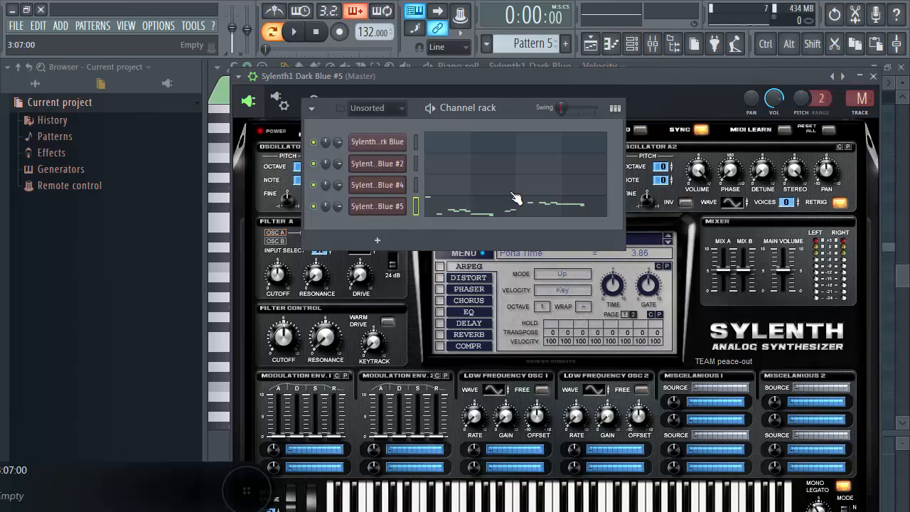
{"action": "left_click", "coordinate": [402, 166]}
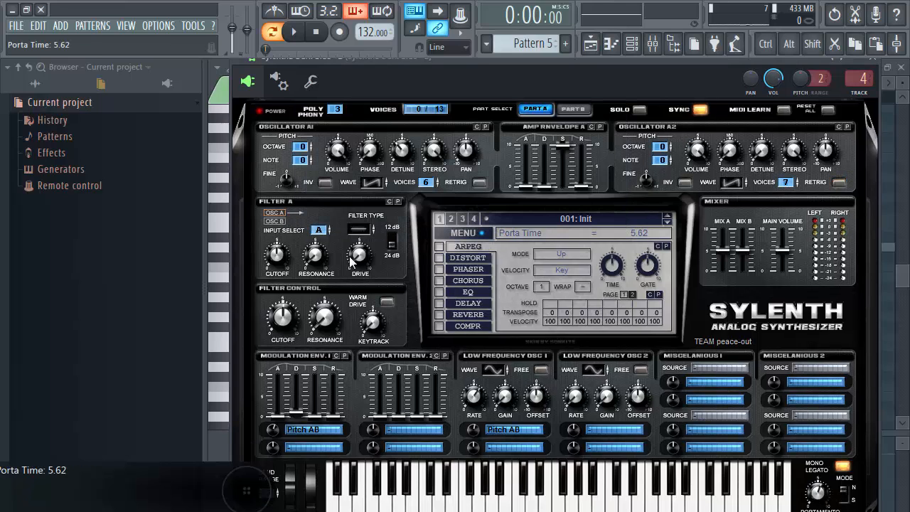
{"action": "left_click", "coordinate": [818, 499]}
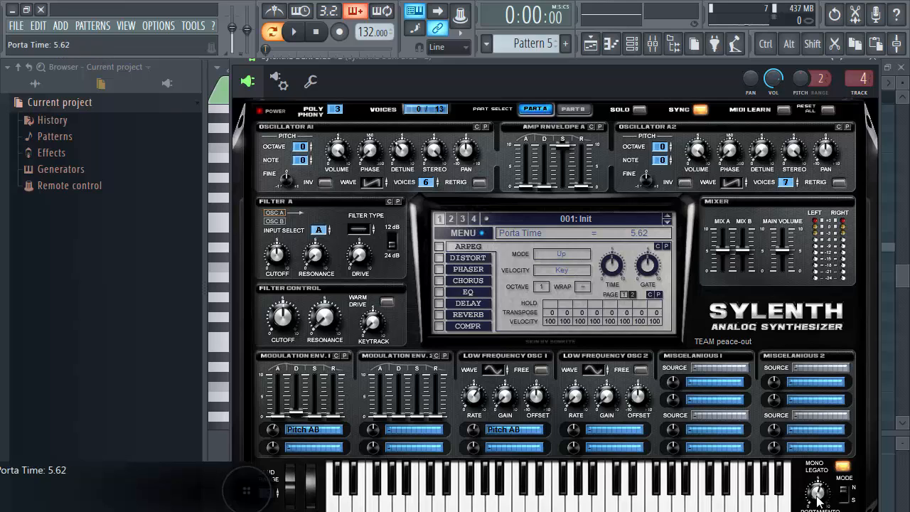
{"action": "left_click", "coordinate": [632, 43]}
{"action": "left_click", "coordinate": [380, 206]}
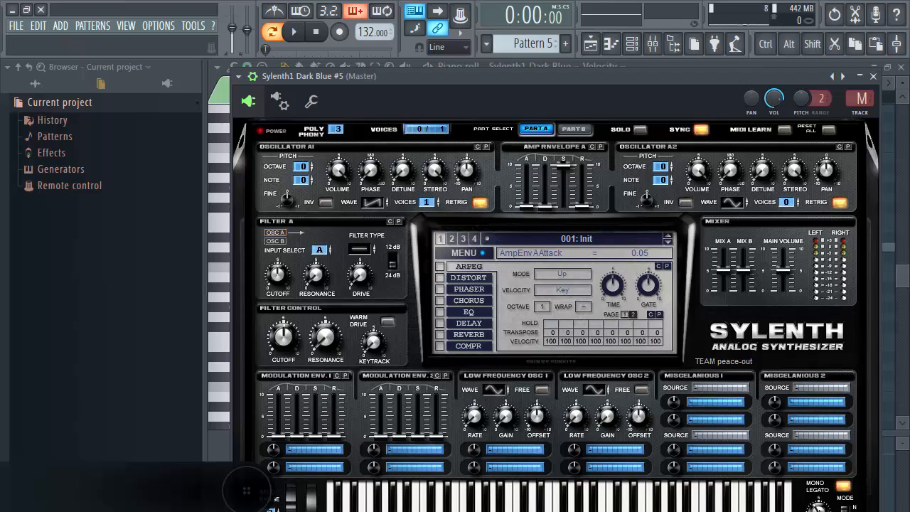
{"action": "left_click_drag", "start_coordinate": [819, 510], "coordinate": [823, 507]}
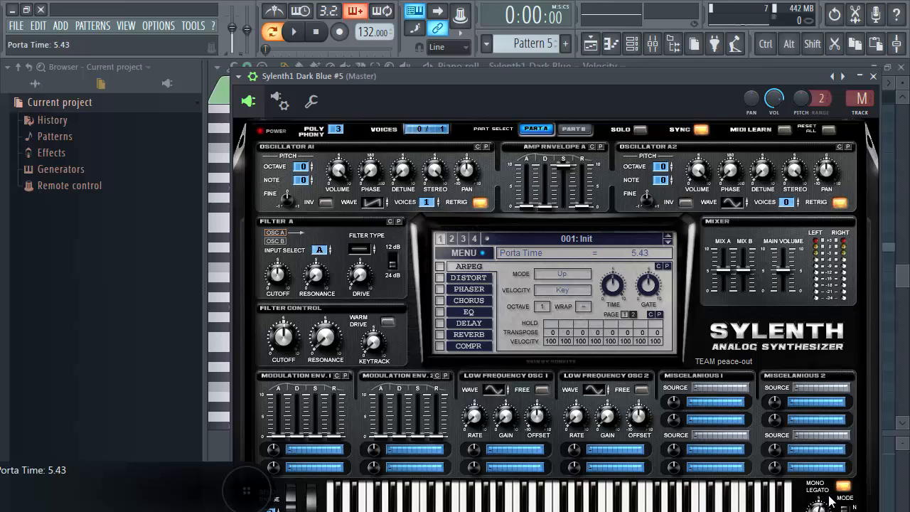
Turn off Retrig for oscillators A1 and A2 in Sylenth1 Dark Blue #5 and audition the melody.
{"action": "scroll", "coordinate": [829, 501], "scroll_direction": "up", "scroll_amount": 1}
{"action": "left_click", "coordinate": [481, 203]}
{"action": "key", "text": "space"}
{"action": "left_click", "coordinate": [840, 202]}
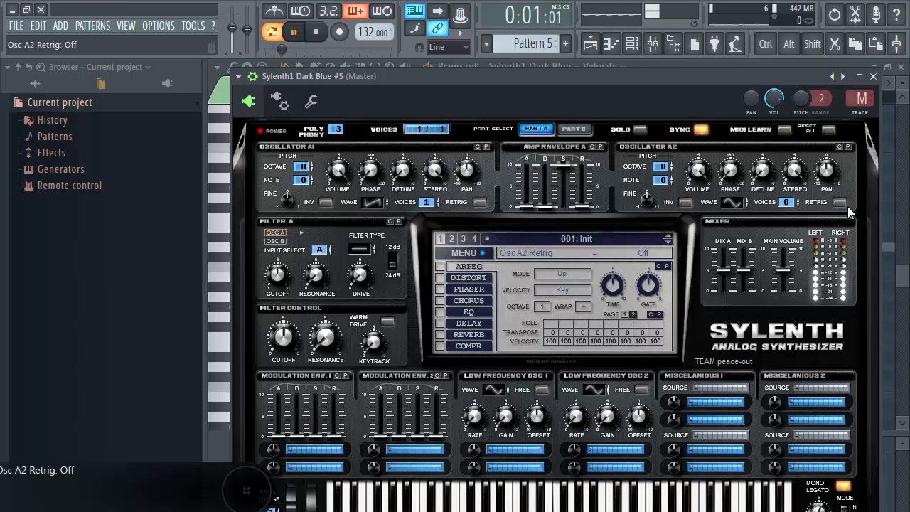
{"action": "key", "text": "space"}
Set oscillator A1 to 6 voices with a detune of 2.29 and audition the sound.
{"action": "left_click_drag", "start_coordinate": [428, 203], "coordinate": [409, 153]}
{"action": "key", "text": "space"}
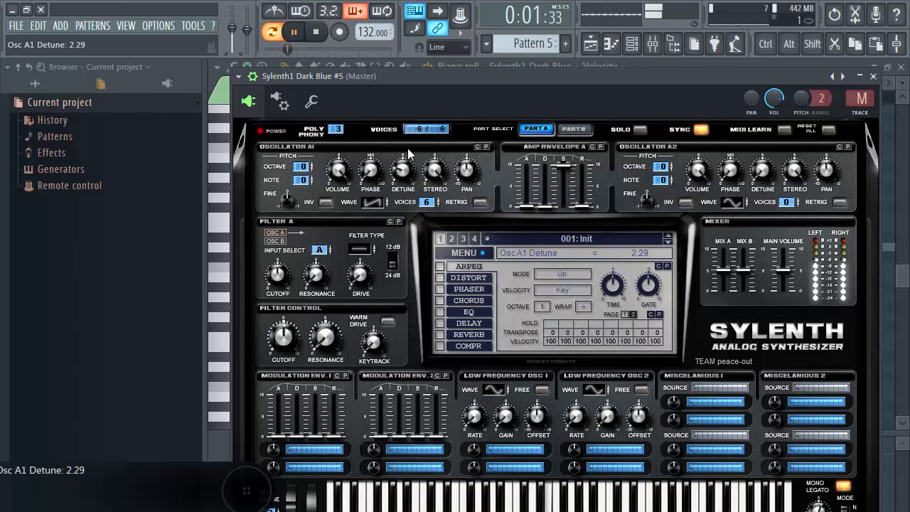
Give oscillator A2 4 voices, raise its detune and set its wave to HPulse.
{"action": "key", "text": "space"}
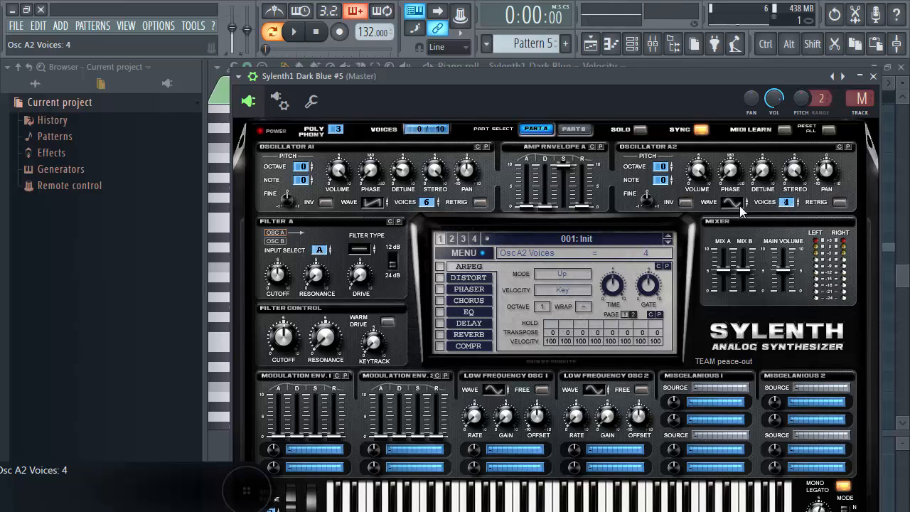
{"action": "left_click_drag", "start_coordinate": [746, 178], "coordinate": [763, 141]}
{"action": "key", "text": "space"}
{"action": "mouse_move", "coordinate": [747, 202]}
{"action": "left_mouse_down"}
{"action": "mouse_move", "coordinate": [704, 193]}
{"action": "mouse_move", "coordinate": [743, 197]}
{"action": "mouse_move", "coordinate": [746, 206]}
{"action": "left_mouse_up"}
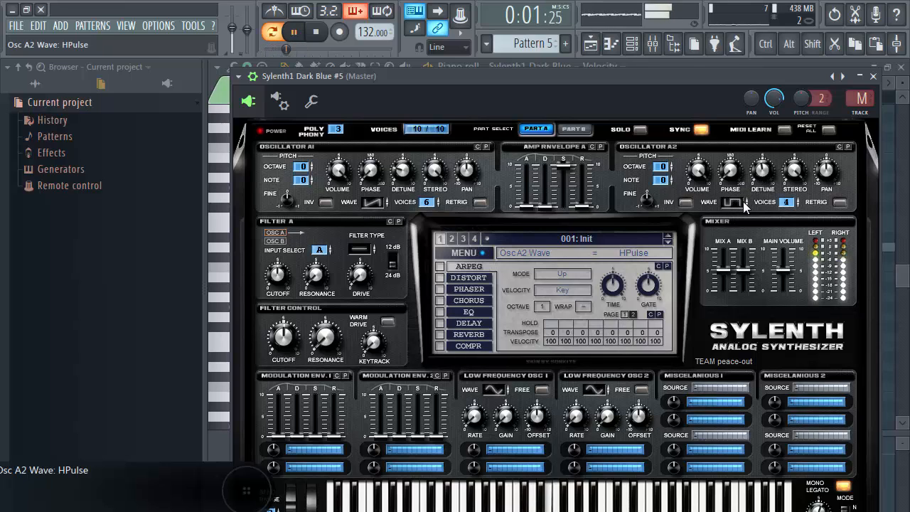
Try oscillator A2 at octave -1 during playback.
{"action": "left_click_drag", "start_coordinate": [660, 167], "coordinate": [657, 192]}
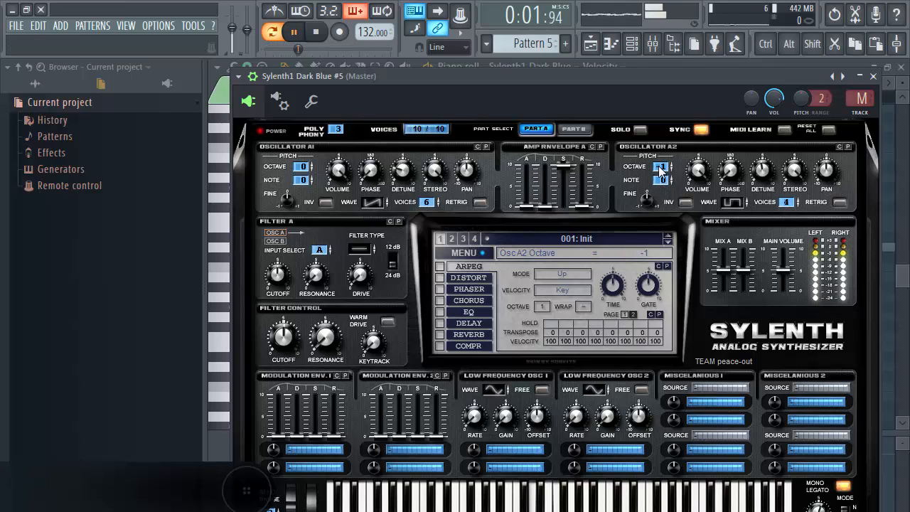
{"action": "key", "text": "space"}
{"action": "key", "text": "space"}
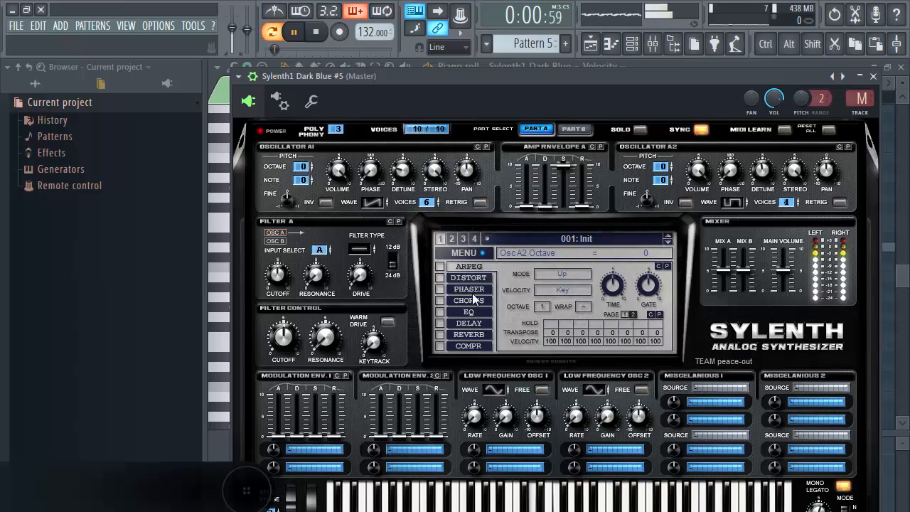
Enable the OverDrive distortion in Sylenth1 Dark Blue #5 and set its amount to 3.05.
{"action": "left_click", "coordinate": [439, 278]}
{"action": "left_click", "coordinate": [481, 281]}
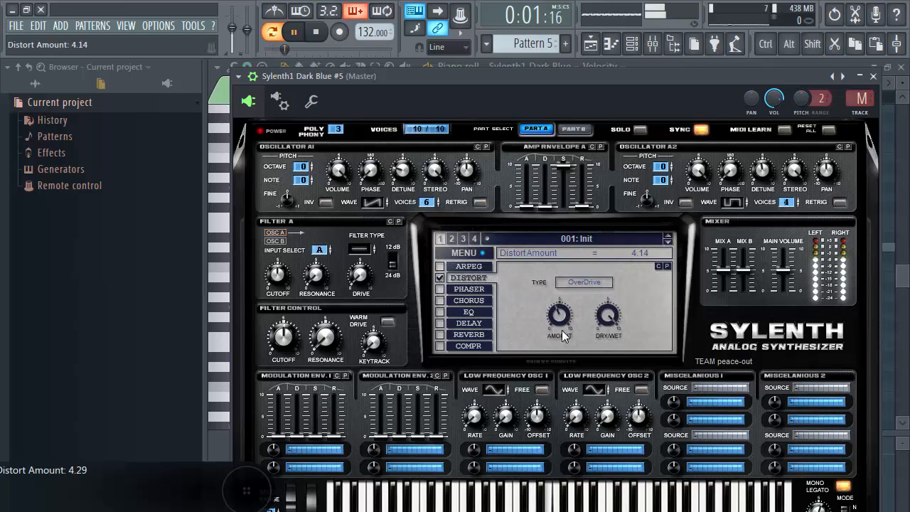
{"action": "scroll", "coordinate": [559, 315], "scroll_direction": "down", "scroll_amount": 2}
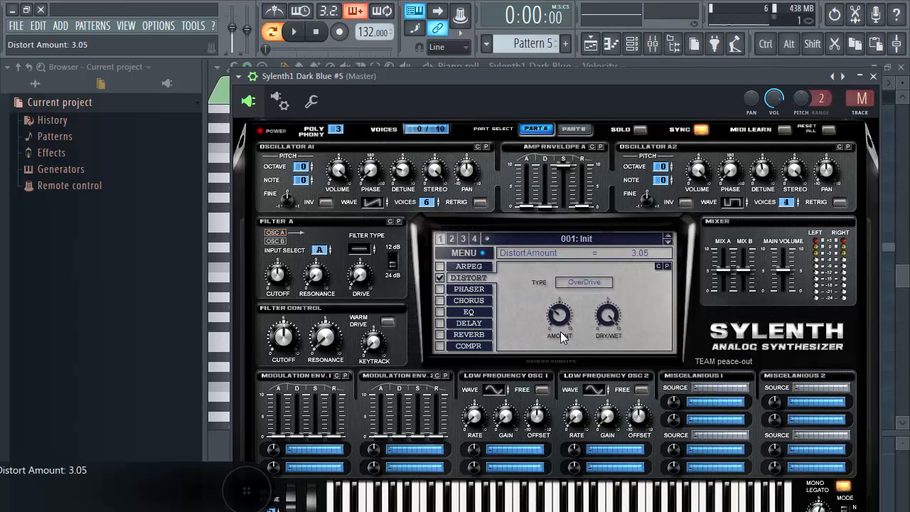
{"action": "key", "text": "space"}
Assign Sylenth1 Dark Blue #5 to mixer track 6 and route that track only to Insert 10.
{"action": "double_click", "coordinate": [857, 114]}
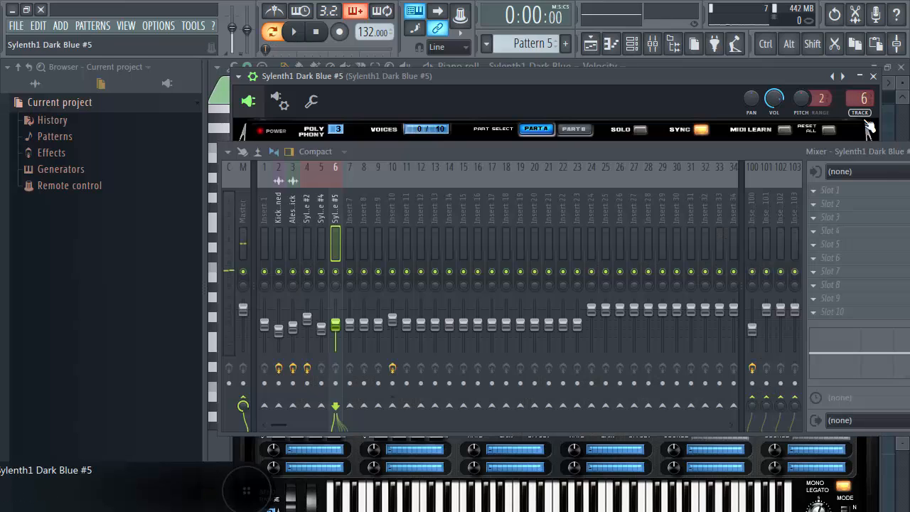
{"action": "key", "text": "space"}
{"action": "key", "text": "space"}
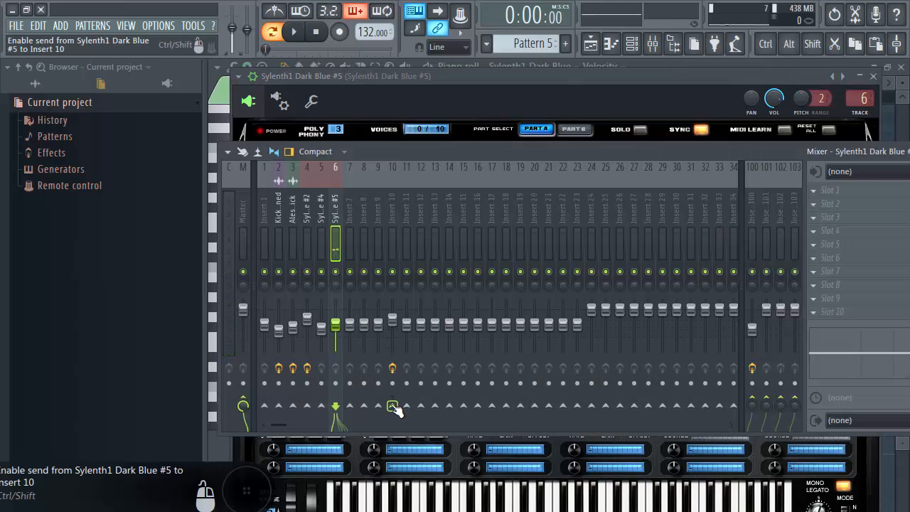
{"action": "right_click", "coordinate": [392, 407]}
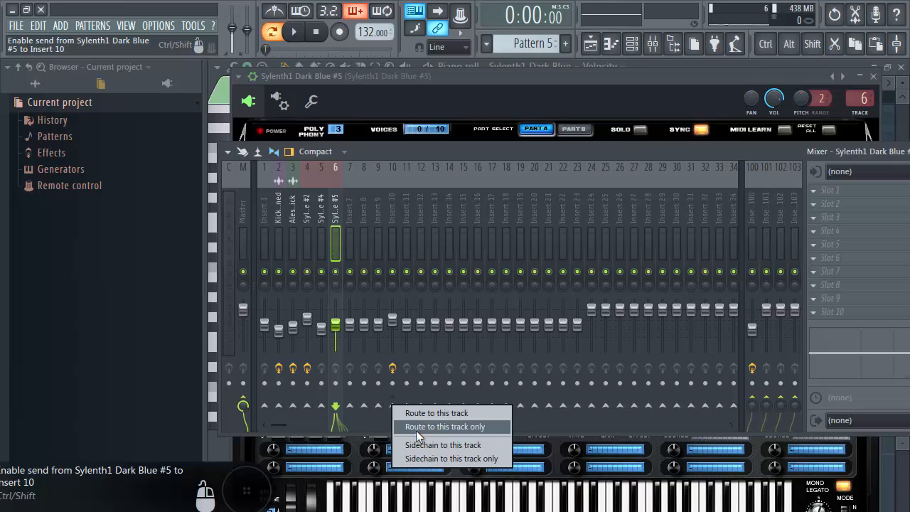
{"action": "left_click", "coordinate": [417, 430]}
Set the Sylenth1 Dark Blue #5 mixer track to 81% (-4.4 dB) and slightly lower Insert 100 during playback.
{"action": "key", "text": "space"}
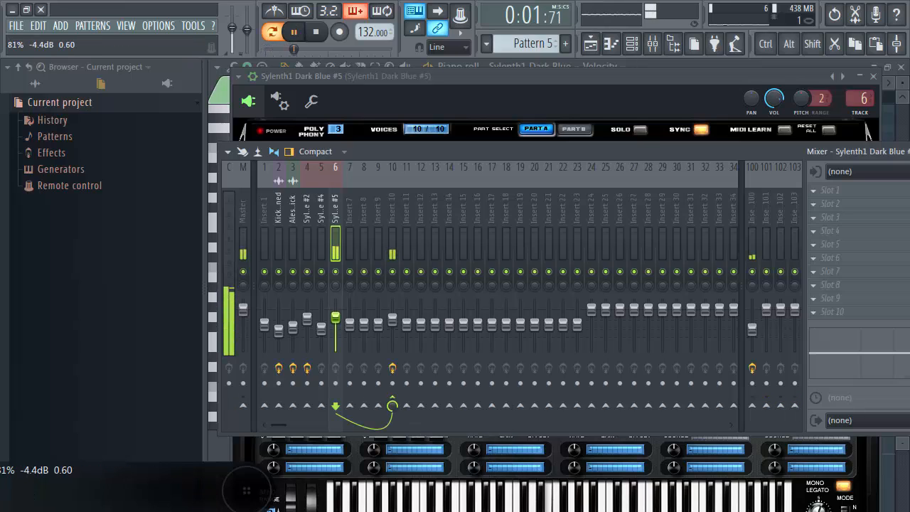
{"action": "left_click_drag", "start_coordinate": [335, 313], "coordinate": [335, 316]}
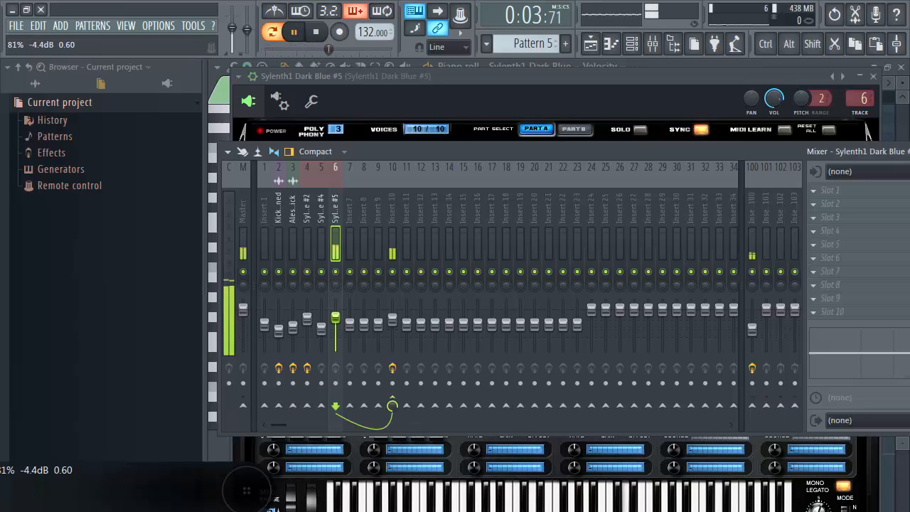
{"action": "left_click_drag", "start_coordinate": [755, 340], "coordinate": [755, 343]}
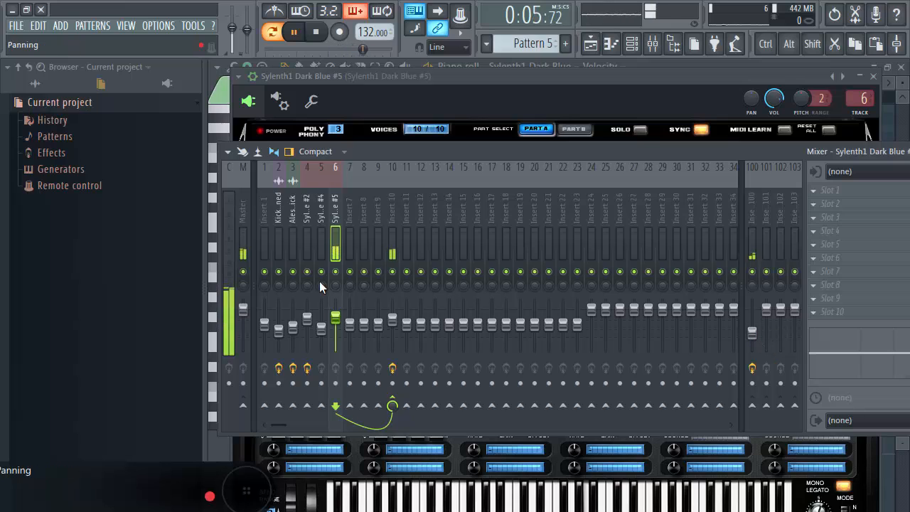
{"action": "key", "text": "space"}
Play Pattern 3 and Pattern 5 in turn to compare the two lead sounds.
{"action": "scroll", "coordinate": [534, 35], "scroll_direction": "up", "scroll_amount": 1}
{"action": "key", "text": "space"}
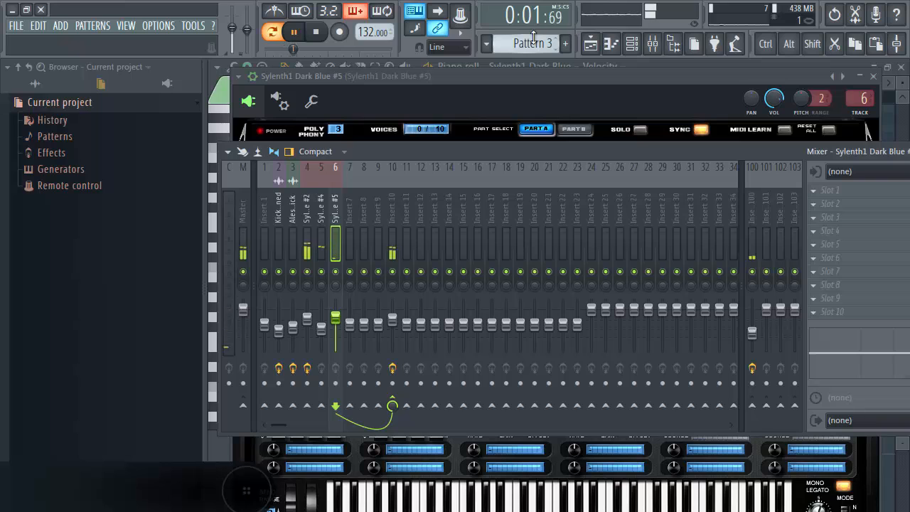
{"action": "key", "text": "space"}
{"action": "key", "text": "F9"}
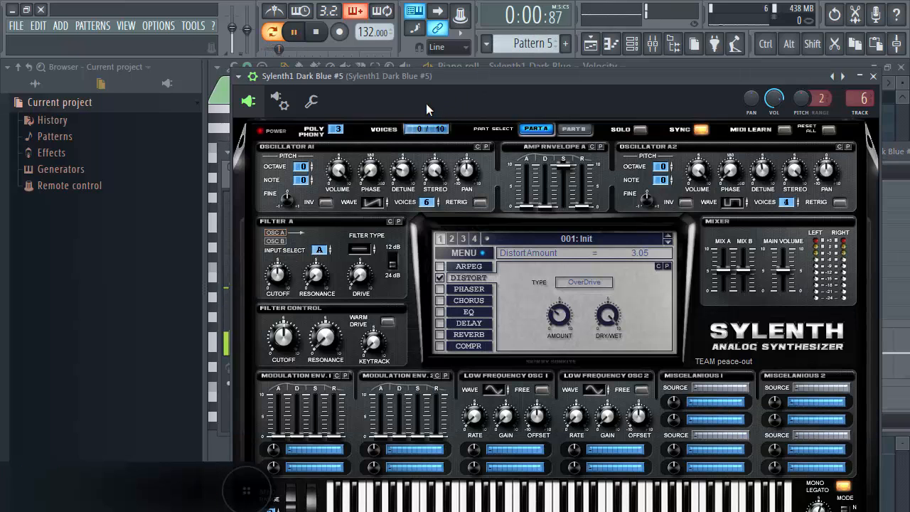
{"action": "key", "text": "space"}
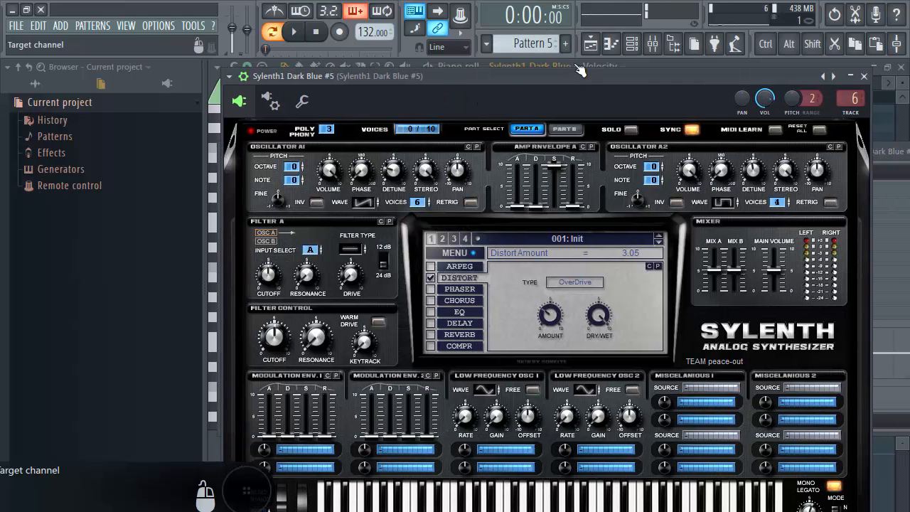
Slightly lower the Sylenth1 Dark Blue #5 mixer track's volume while auditioning Pattern 5.
{"action": "key", "text": "F9"}
{"action": "key", "text": "space"}
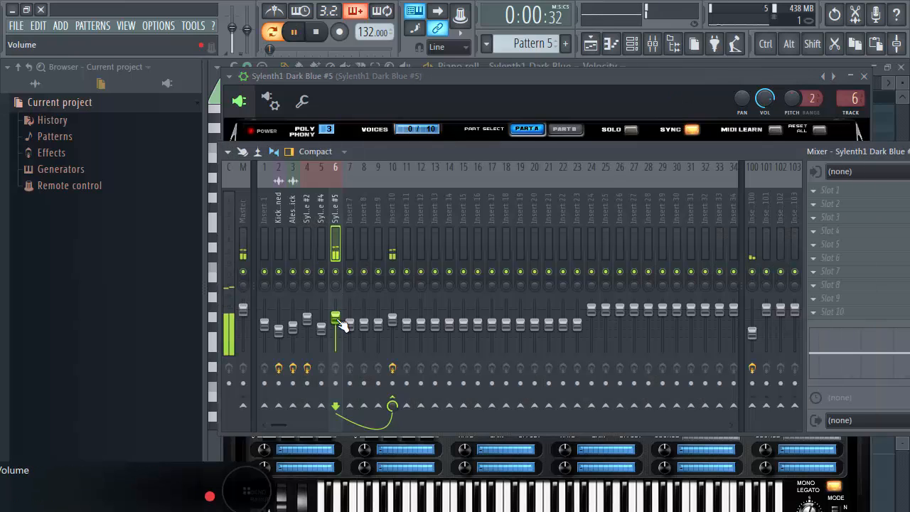
{"action": "key", "text": "F6"}
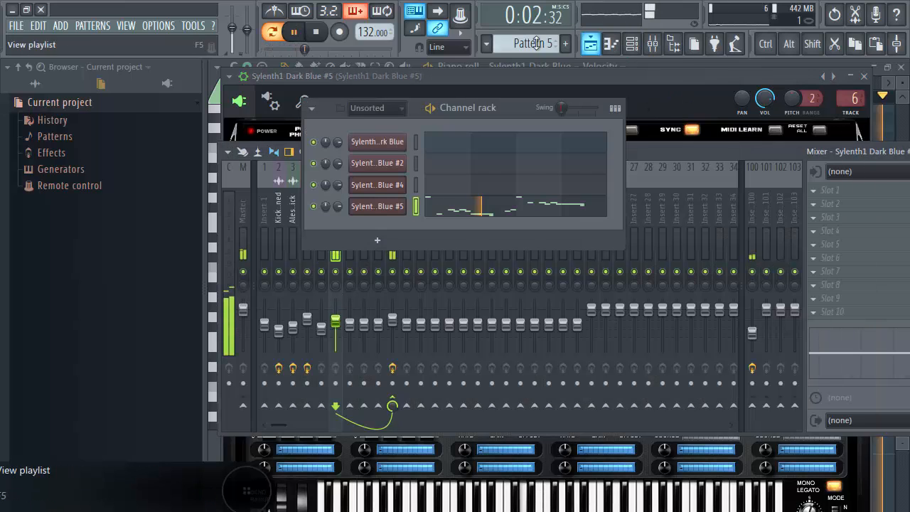
{"action": "key", "text": "space"}
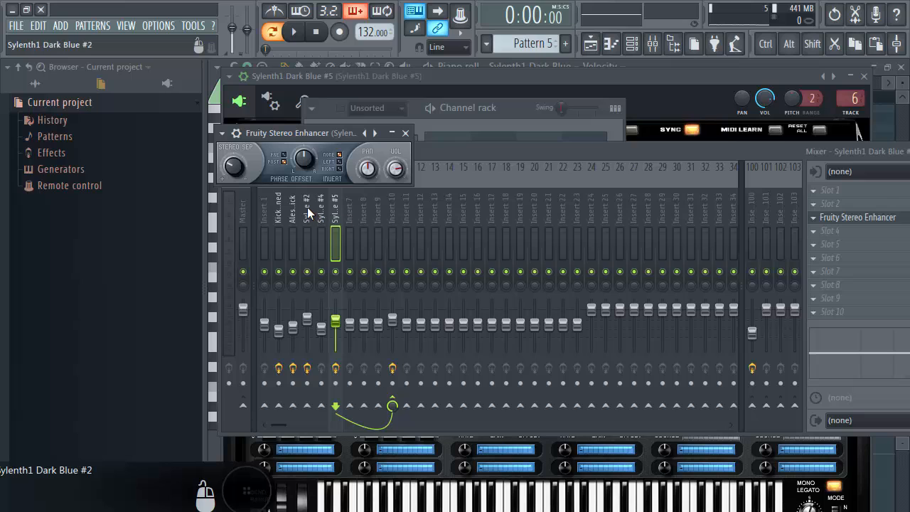
Bring the Sylenth1 Dark Blue #5 mixer fader down a little further and replay Pattern 5.
{"action": "key", "text": "space"}
{"action": "left_click_drag", "start_coordinate": [336, 321], "coordinate": [335, 324]}
{"action": "key", "text": "space"}
Add another Sylenth1 Dark Blue instrument channel and move its window clear of the channel rack.
{"action": "left_click", "coordinate": [359, 102]}
{"action": "left_click", "coordinate": [60, 26]}
{"action": "left_click", "coordinate": [405, 271]}
{"action": "left_click_drag", "start_coordinate": [548, 207], "coordinate": [486, 311]}
Preview the presets in the Sylenth folder and load Standard euphoric 3 (More Squared) into Sylenth1 Dark Blue #6.
{"action": "left_click", "coordinate": [35, 83]}
{"action": "left_click", "coordinate": [50, 249]}
{"action": "scroll", "coordinate": [116, 355], "scroll_direction": "down", "scroll_amount": 2}
{"action": "left_click", "coordinate": [71, 443]}
{"action": "left_click", "coordinate": [77, 401]}
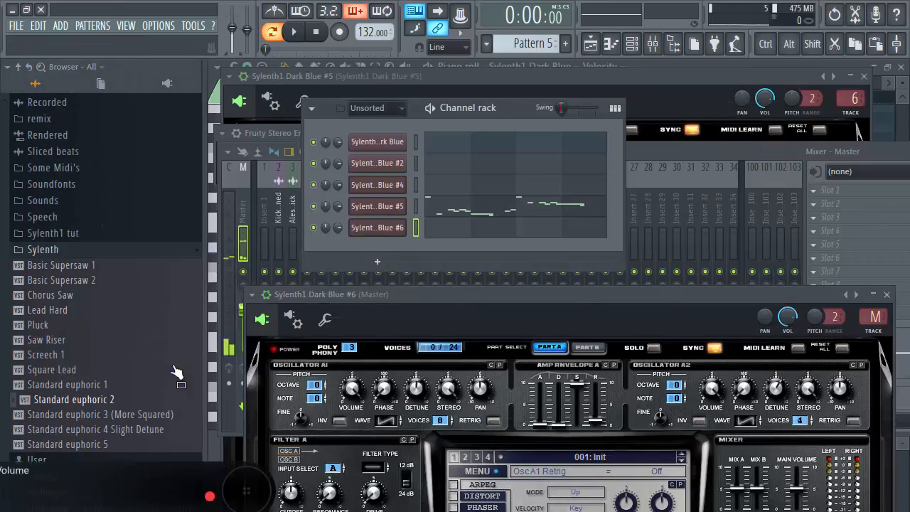
{"action": "left_click_drag", "start_coordinate": [81, 415], "coordinate": [485, 355]}
Paste the lead melody into Sylenth1 Dark Blue #6 and route its mixer track 7 only to Insert 10.
{"action": "left_click_drag", "start_coordinate": [486, 311], "coordinate": [425, 83]}
{"action": "key", "text": "v"}
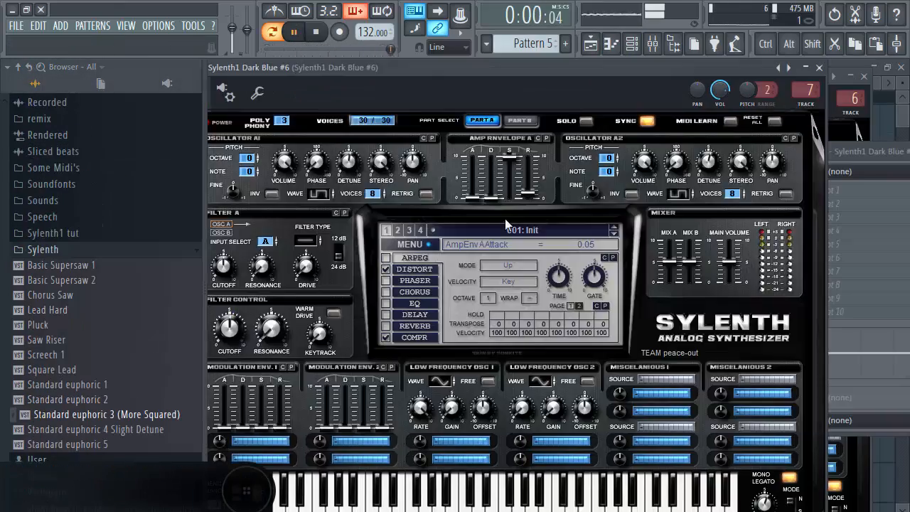
{"action": "left_click", "coordinate": [652, 44]}
{"action": "right_click", "coordinate": [393, 406]}
{"action": "left_click", "coordinate": [419, 424]}
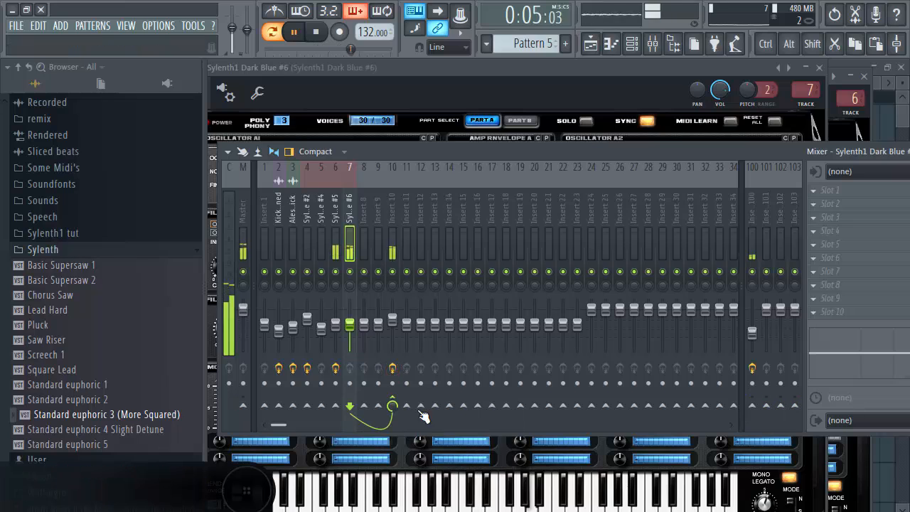
Stop playback, add Sylenth1 Dark Blue #7 on mixer track 8, and load the Chorus Saw preset into it.
{"action": "left_click", "coordinate": [638, 47]}
{"action": "key", "text": "space"}
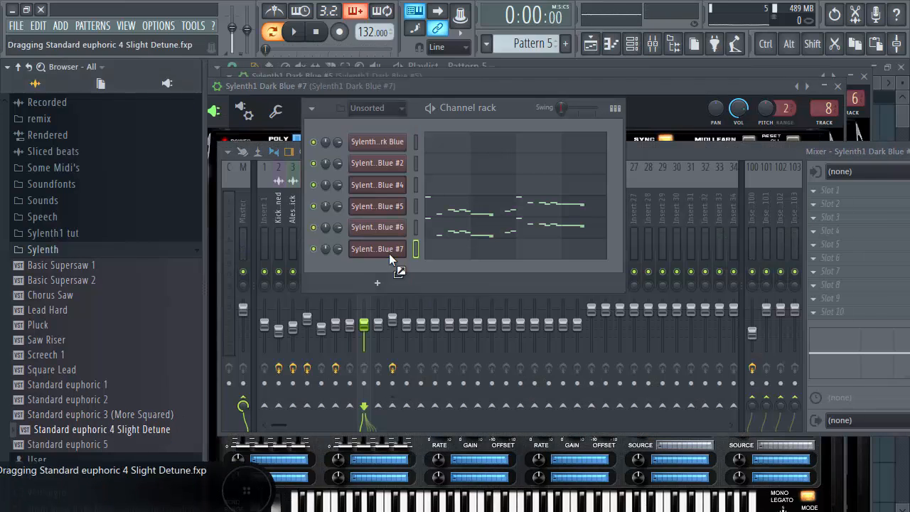
{"action": "left_click_drag", "start_coordinate": [57, 294], "coordinate": [421, 264]}
Paste the lead melody into Sylenth1 Dark Blue #7 and route its mixer track 8 only to Insert 10.
{"action": "right_click", "coordinate": [416, 241]}
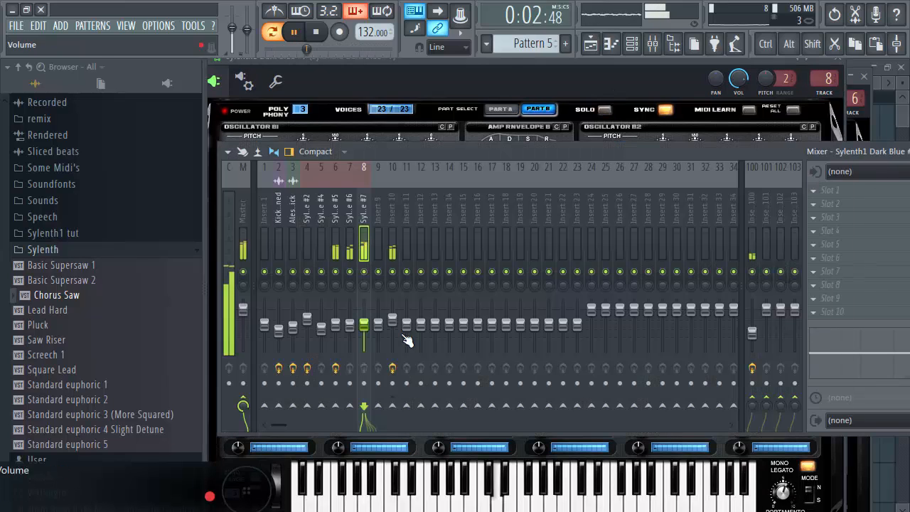
{"action": "left_click", "coordinate": [404, 315]}
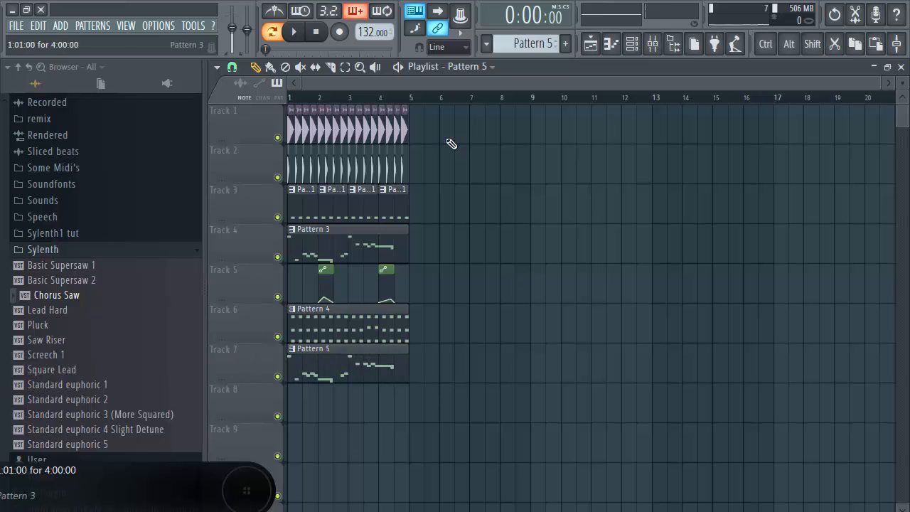
Play the song with mixer tracks 6 to 8 muted and unmuted, and slightly lower the Sylenth1 Dark Blue #7 track.
{"action": "left_click", "coordinate": [652, 44]}
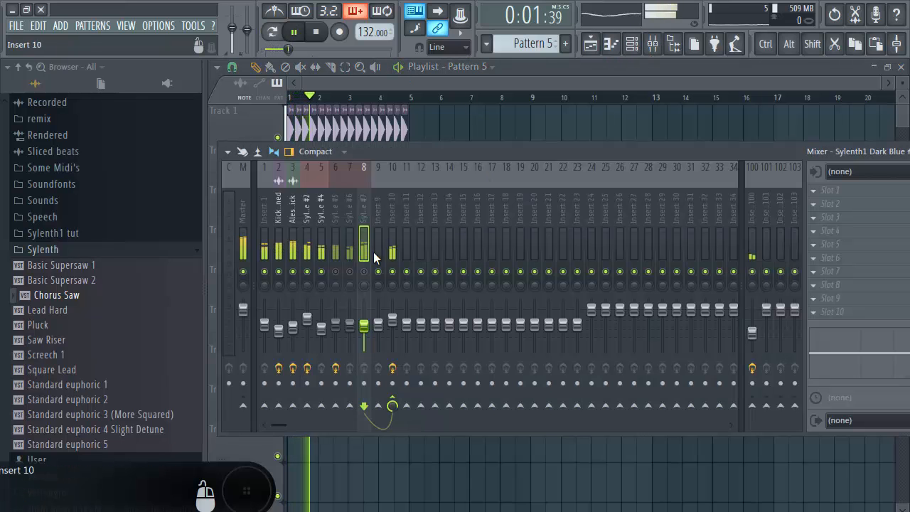
{"action": "key", "text": "space"}
{"action": "key", "text": "space"}
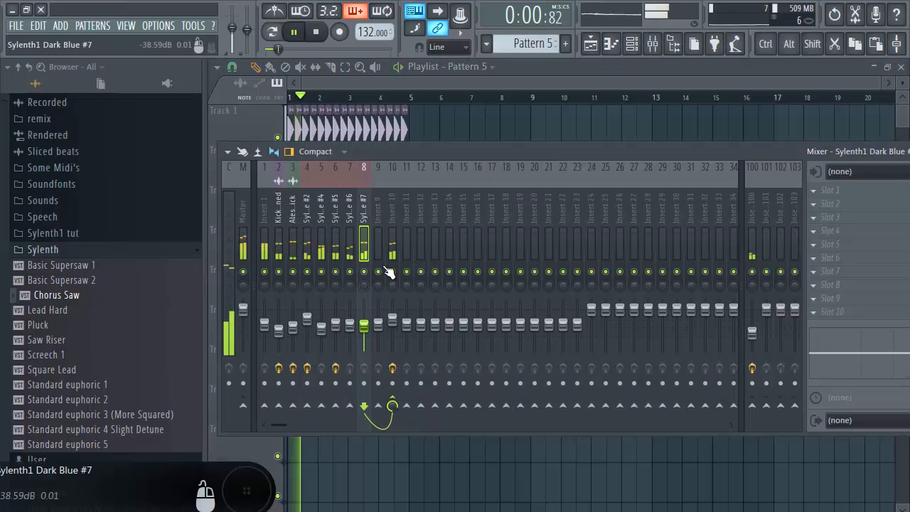
{"action": "left_click_drag", "start_coordinate": [366, 330], "coordinate": [366, 332]}
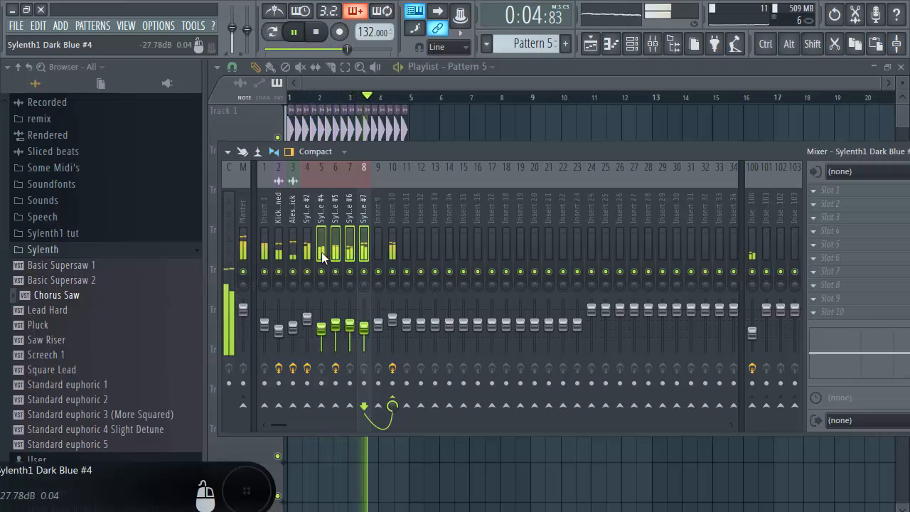
Select the Sylenth1 Dark Blue #5, #6 and #7 mixer tracks, slightly lower their volumes, and replay the song.
{"action": "left_click", "coordinate": [335, 256]}
{"action": "key", "text": "space"}
{"action": "left_click_drag", "start_coordinate": [335, 256], "coordinate": [363, 256]}
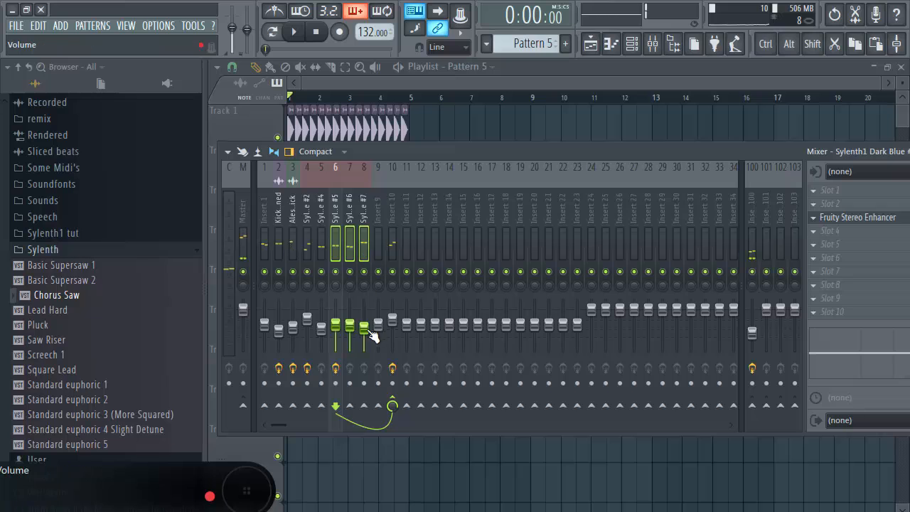
{"action": "mouse_move", "coordinate": [369, 332]}
{"action": "left_mouse_down"}
{"action": "mouse_move", "coordinate": [351, 328]}
{"action": "mouse_move", "coordinate": [364, 330]}
{"action": "left_mouse_up"}
{"action": "key", "text": "space"}
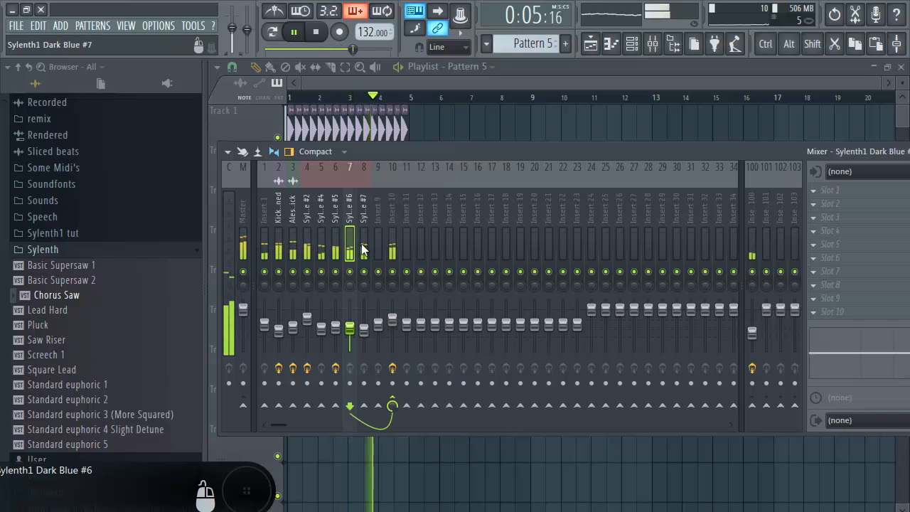
Add Fruity Stereo Enhancer in slot 4 of the Sylenth1 Dark Blue #7 mixer track and adjust its stereo separation.
{"action": "left_click", "coordinate": [363, 243]}
{"action": "key", "text": "space"}
{"action": "left_click", "coordinate": [828, 230]}
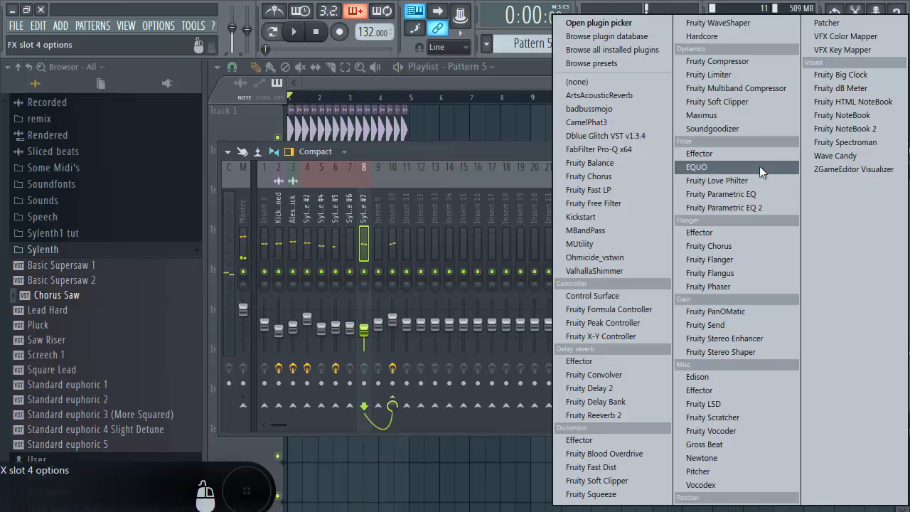
{"action": "left_click", "coordinate": [711, 336]}
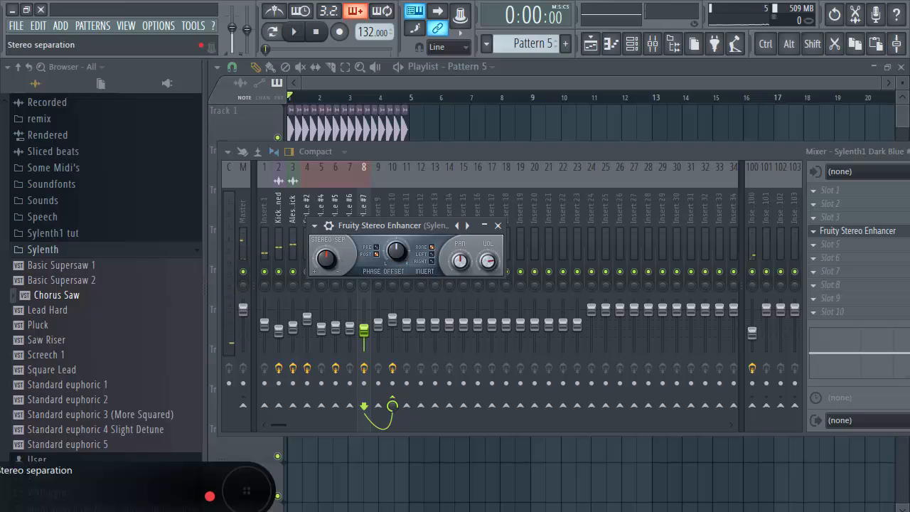
{"action": "key", "text": "space"}
{"action": "left_click", "coordinate": [393, 152]}
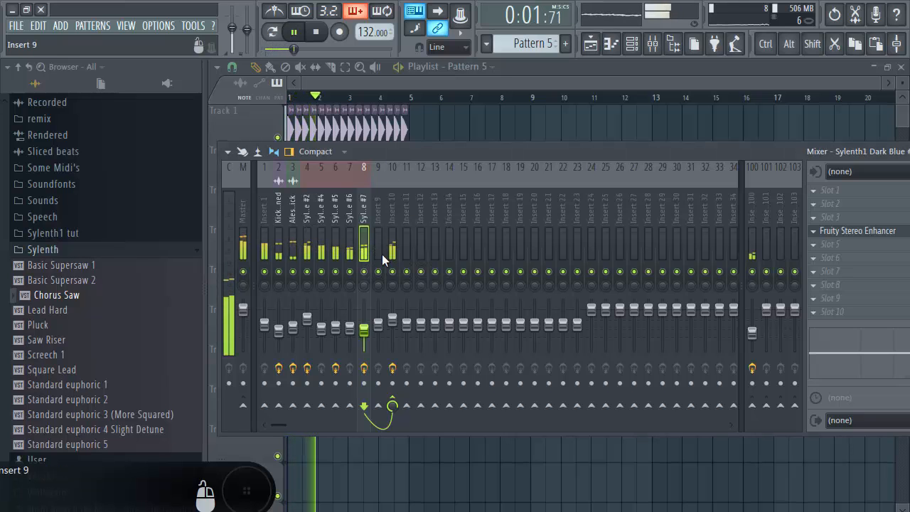
Solo Insert 10 and re-enable only Sylenth1 mixer tracks 4 to 8 to audition the leads and chords together.
{"action": "right_click", "coordinate": [395, 272]}
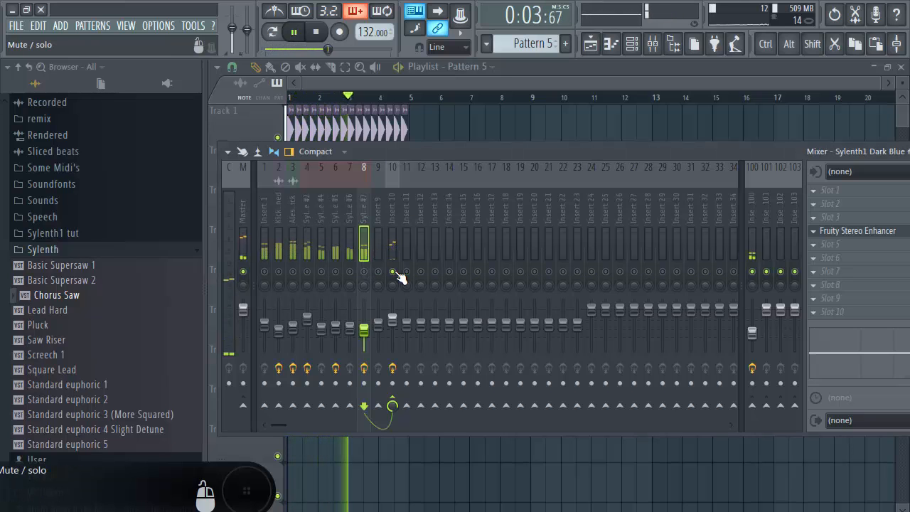
{"action": "key", "text": "space"}
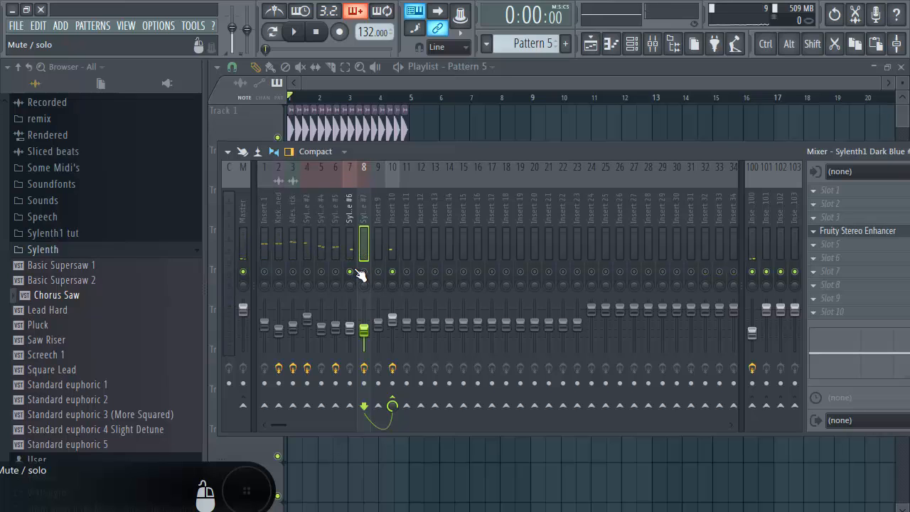
{"action": "left_click", "coordinate": [334, 273]}
{"action": "key", "text": "space"}
{"action": "left_click", "coordinate": [264, 274]}
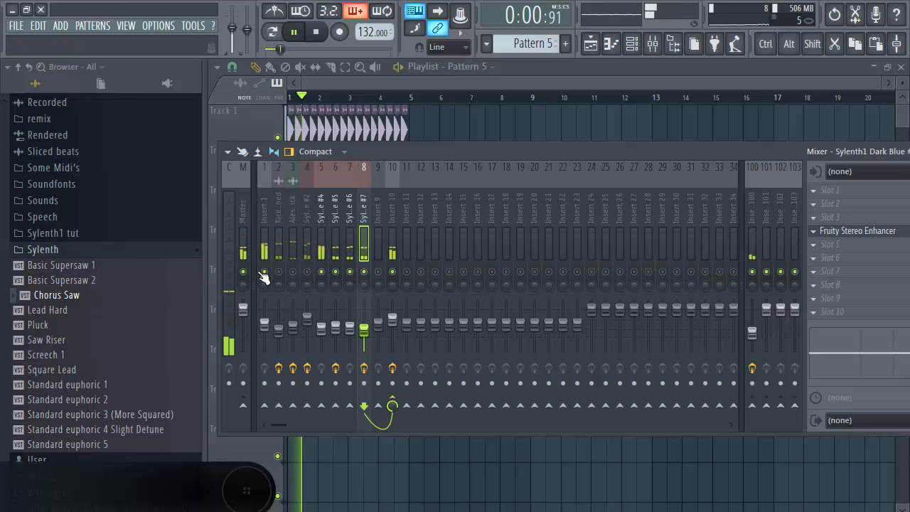
{"action": "left_click", "coordinate": [264, 274]}
{"action": "key", "text": "space"}
{"action": "left_click", "coordinate": [306, 273]}
{"action": "key", "text": "space"}
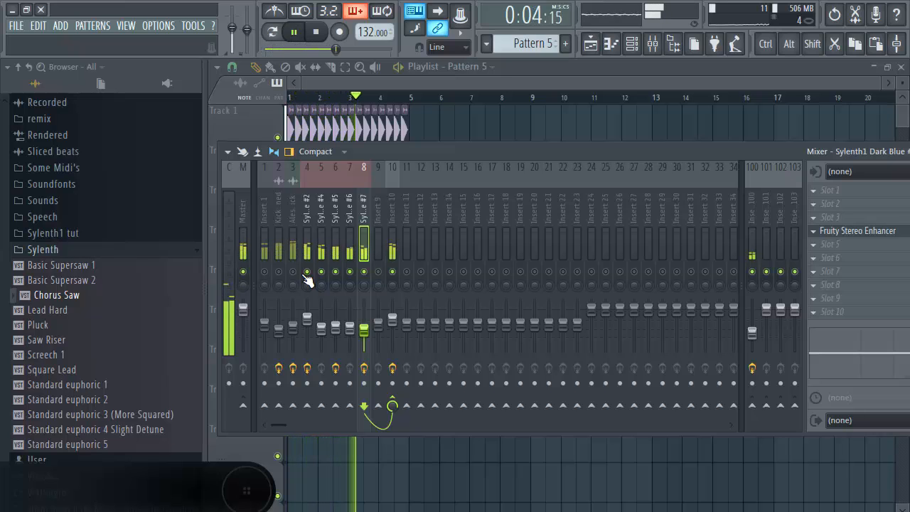
Slightly lower the Sylenth1 Dark Blue #4 to #7 mixer tracks together and set Sylenth1 Dark Blue #2 to 89% (-2.5 dB).
{"action": "left_click", "coordinate": [313, 323]}
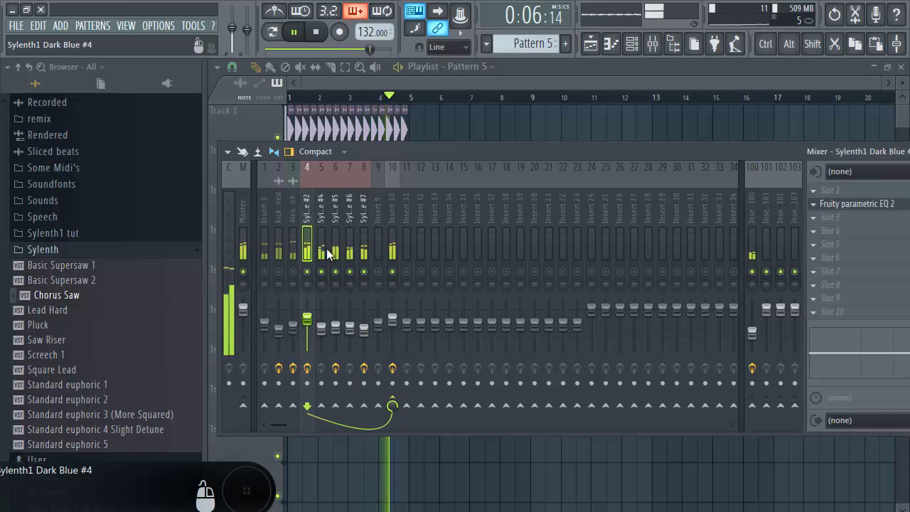
{"action": "left_click_drag", "start_coordinate": [327, 252], "coordinate": [363, 257]}
{"action": "left_click_drag", "start_coordinate": [356, 327], "coordinate": [309, 314]}
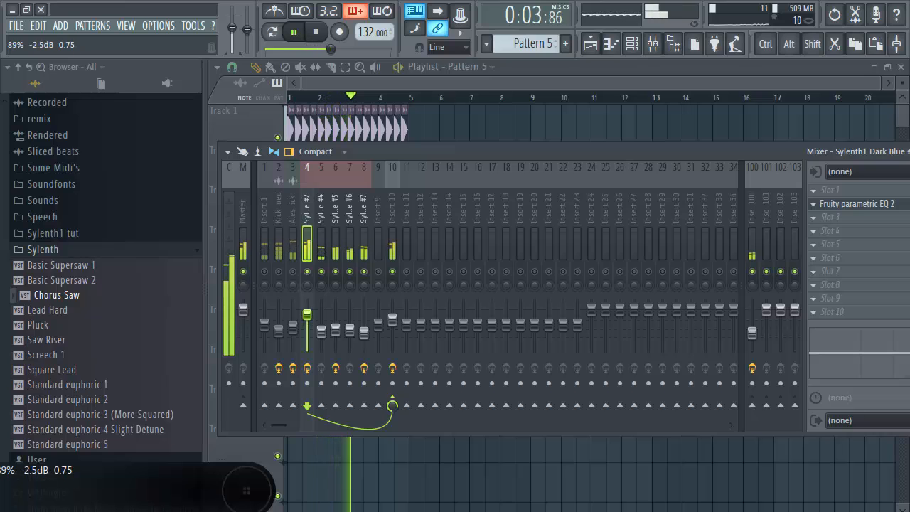
{"action": "key", "text": "space"}
Switch the solo state at the Sylenth1 Dark Blue #4 mixer track and return to the Playlist.
{"action": "left_click", "coordinate": [320, 249]}
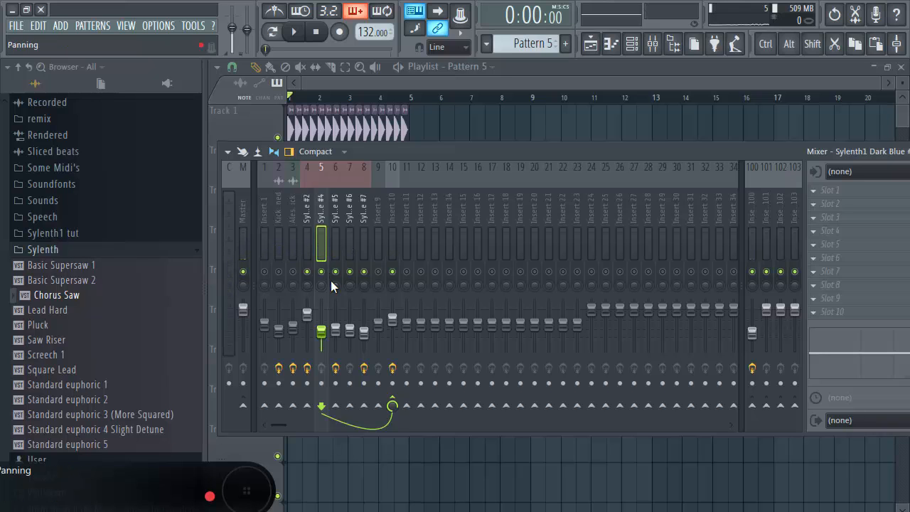
{"action": "right_click", "coordinate": [321, 272]}
{"action": "key", "text": "F9"}
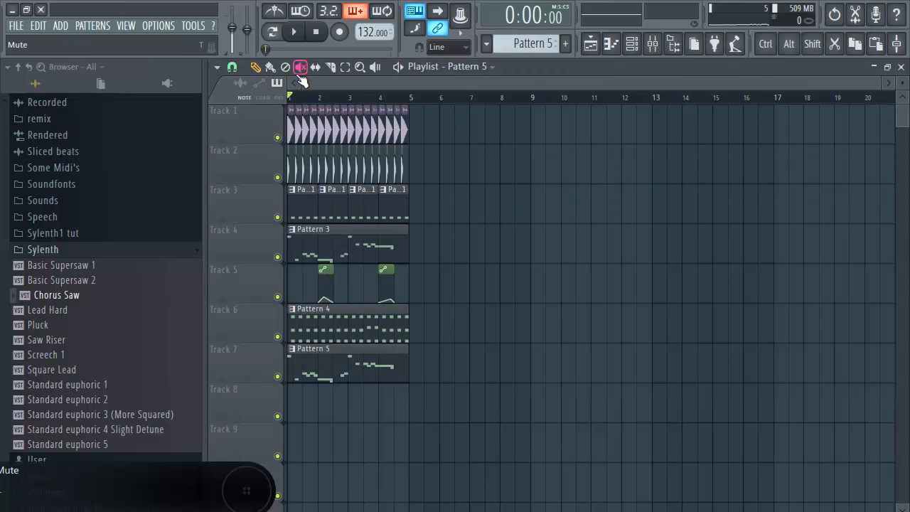
Move the playhead to bar 2 and select the time range over the first automation clip on Track 5.
{"action": "scroll", "coordinate": [283, 113], "scroll_direction": "up", "scroll_amount": 4}
{"action": "scroll", "coordinate": [331, 243], "scroll_direction": "down", "scroll_amount": 2}
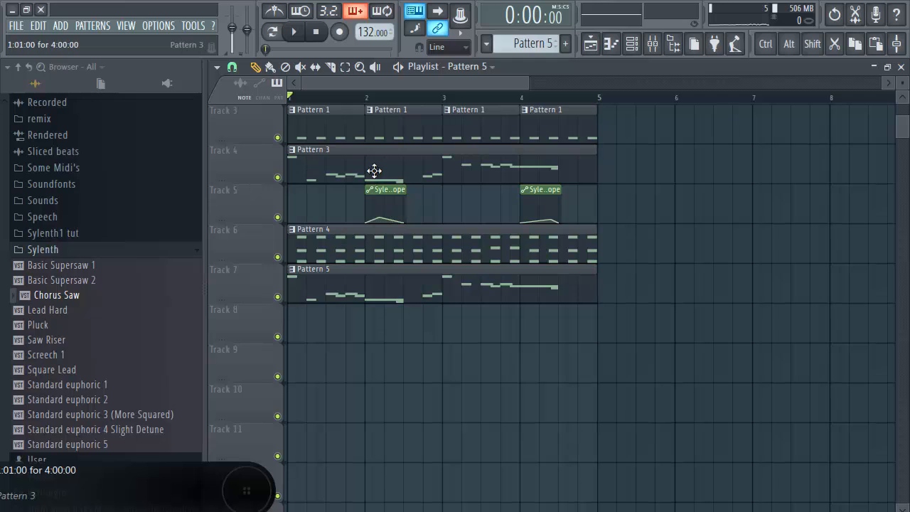
{"action": "left_click", "coordinate": [367, 97]}
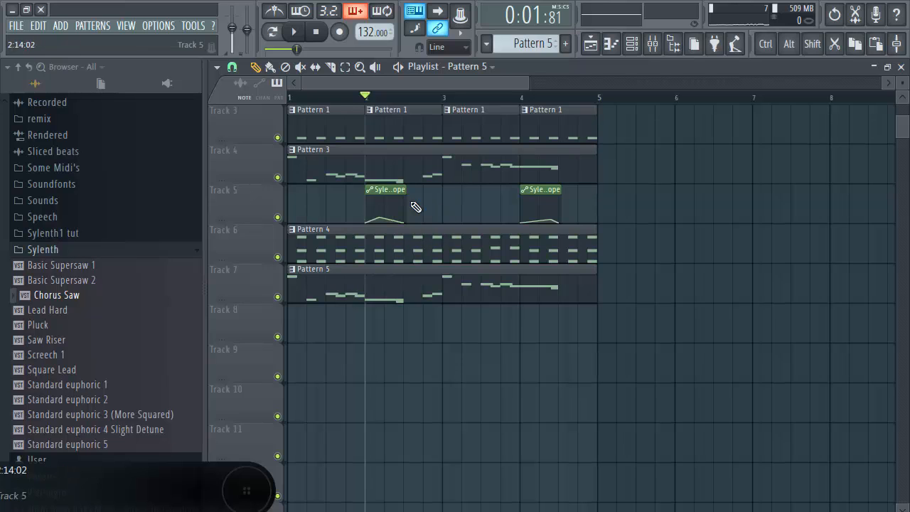
{"action": "left_click", "coordinate": [632, 46]}
{"action": "key", "text": "F6"}
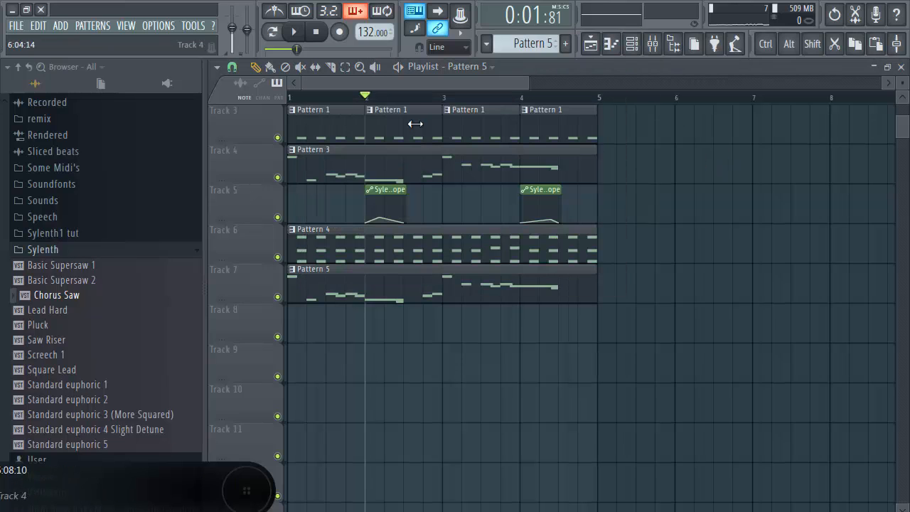
{"action": "left_click_drag", "start_coordinate": [367, 98], "coordinate": [399, 99]}
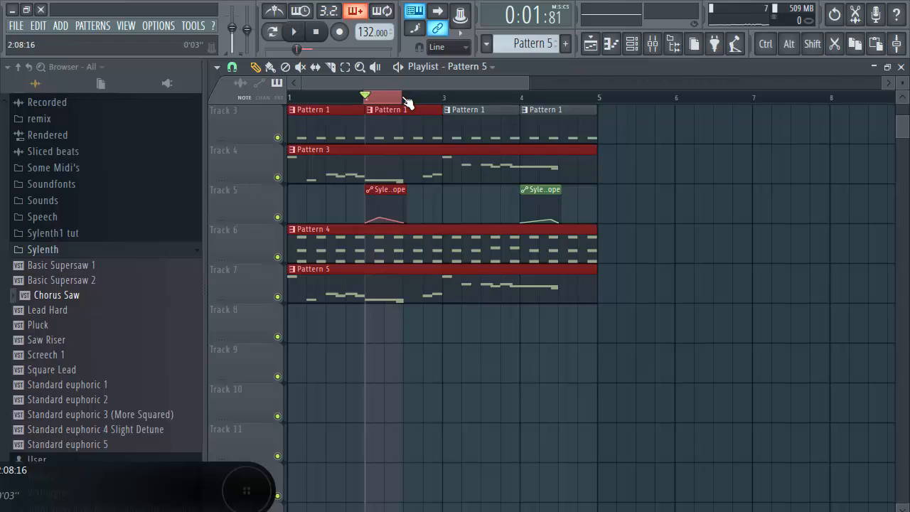
{"action": "scroll", "coordinate": [408, 101], "scroll_direction": "up", "scroll_amount": 5}
{"action": "scroll", "coordinate": [411, 99], "scroll_direction": "down", "scroll_amount": 6}
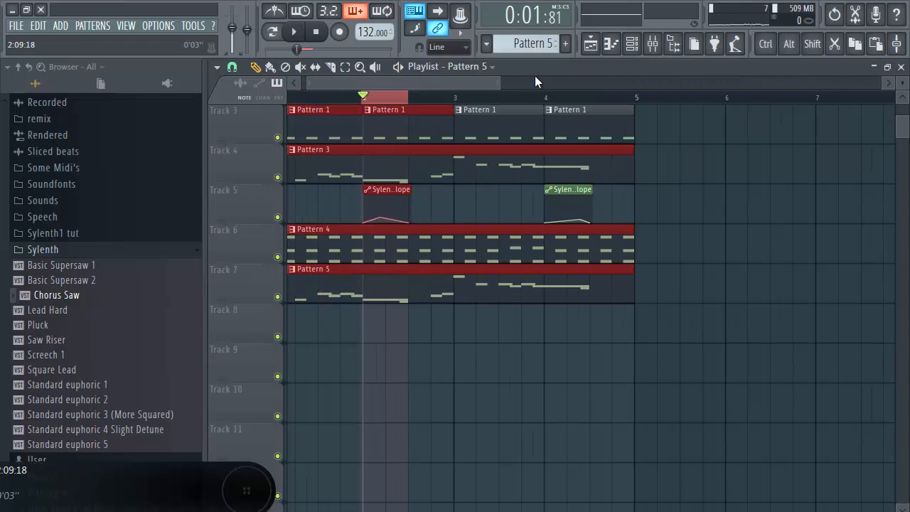
Open Sylenth1 Dark Blue #2 and examine its LFO 1 rate, modulation amount and pitch destination.
{"action": "left_click", "coordinate": [631, 43]}
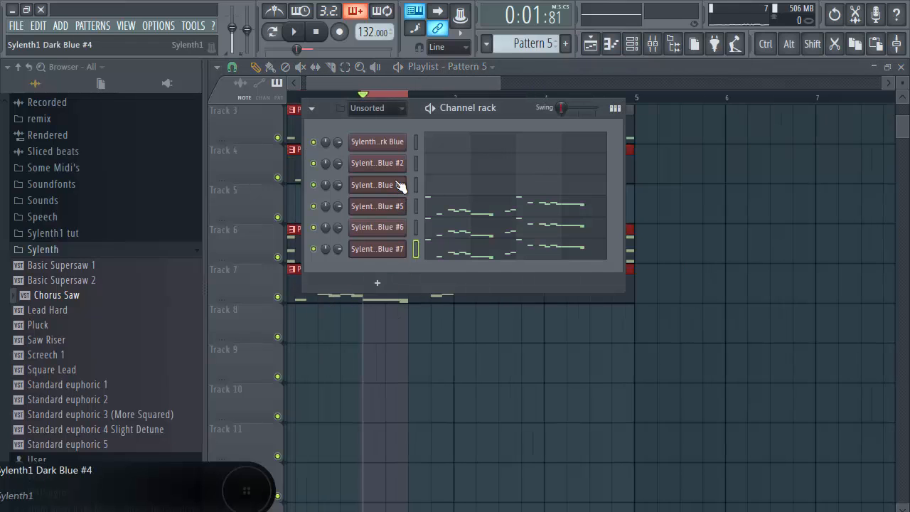
{"action": "scroll", "coordinate": [535, 37], "scroll_direction": "up", "scroll_amount": 1}
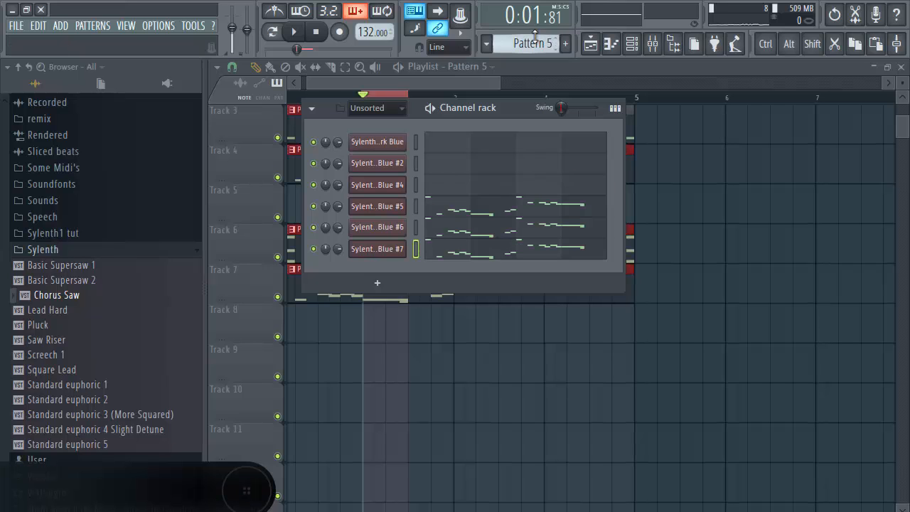
{"action": "left_click", "coordinate": [395, 165]}
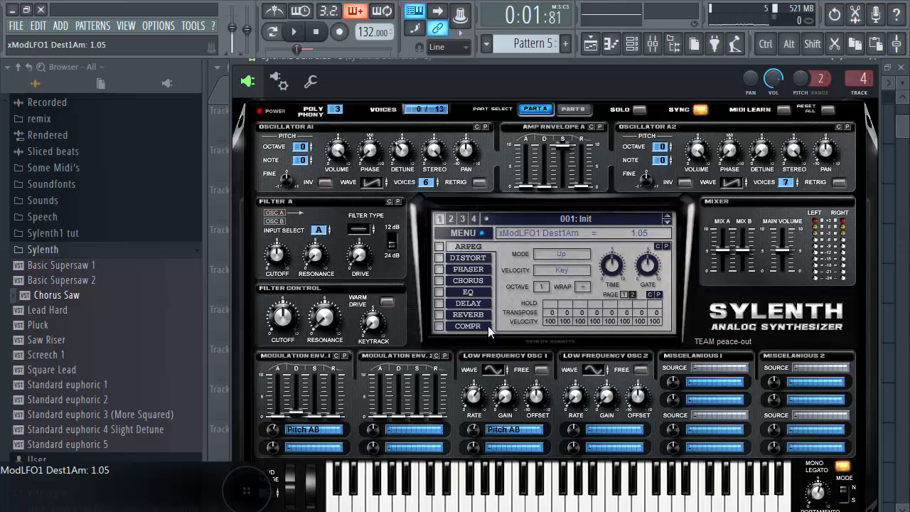
In Sylenth1 Dark Blue #5, raise the LFO 1 rate and route LFO 1 to Pitch AB with a modulation amount of 1.05.
{"action": "left_click", "coordinate": [632, 44]}
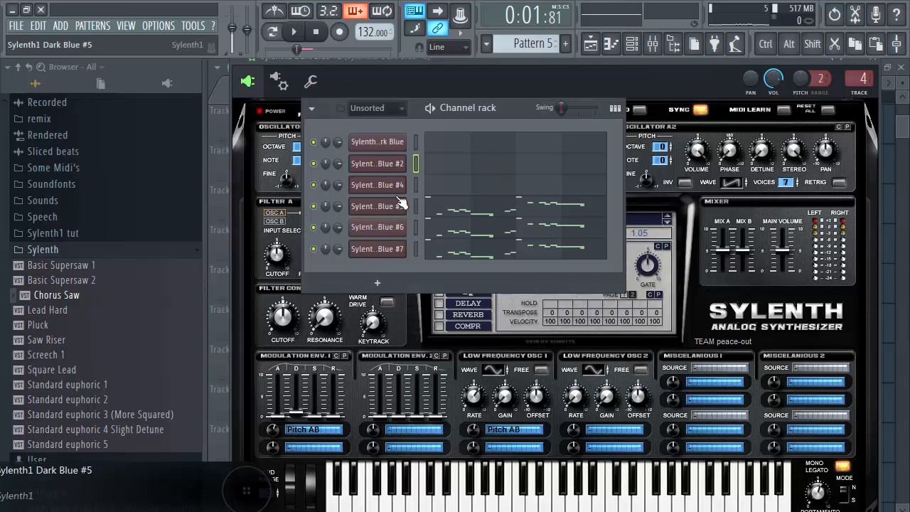
{"action": "left_click", "coordinate": [395, 206]}
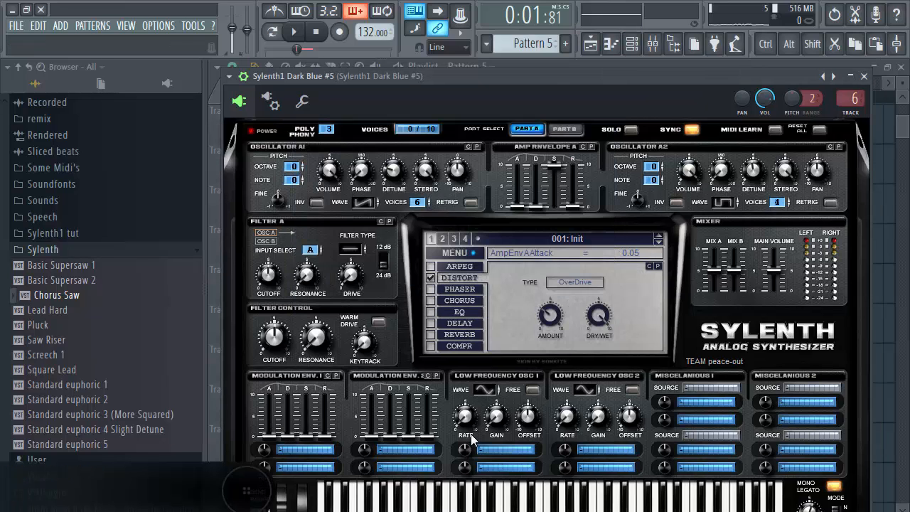
{"action": "left_click_drag", "start_coordinate": [467, 425], "coordinate": [467, 356]}
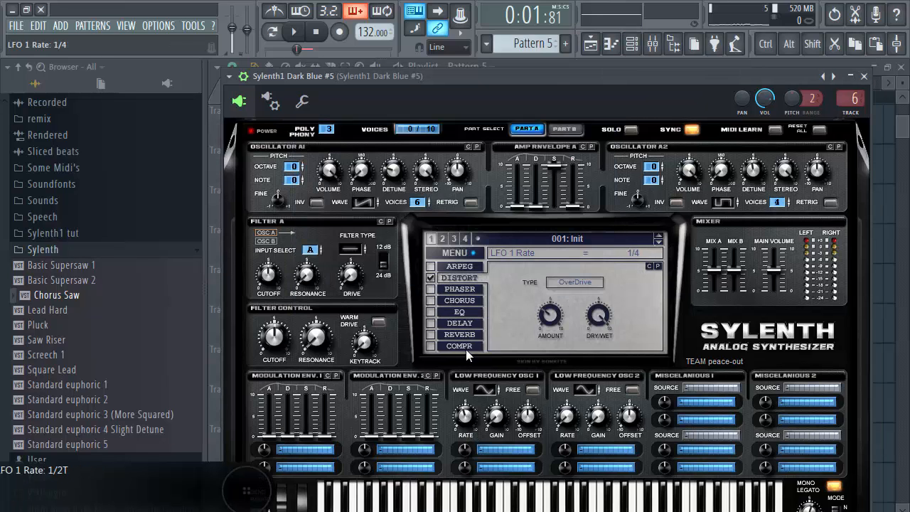
{"action": "left_click_drag", "start_coordinate": [468, 455], "coordinate": [469, 446]}
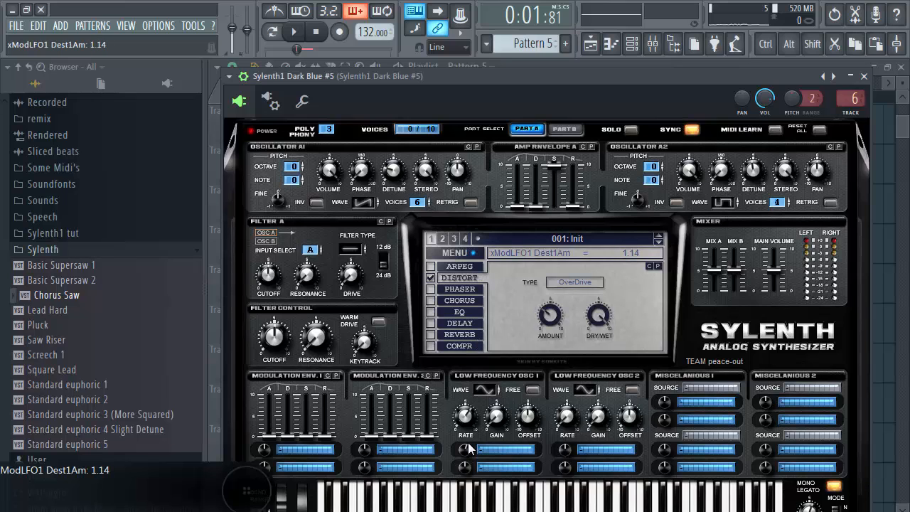
{"action": "left_click", "coordinate": [505, 463]}
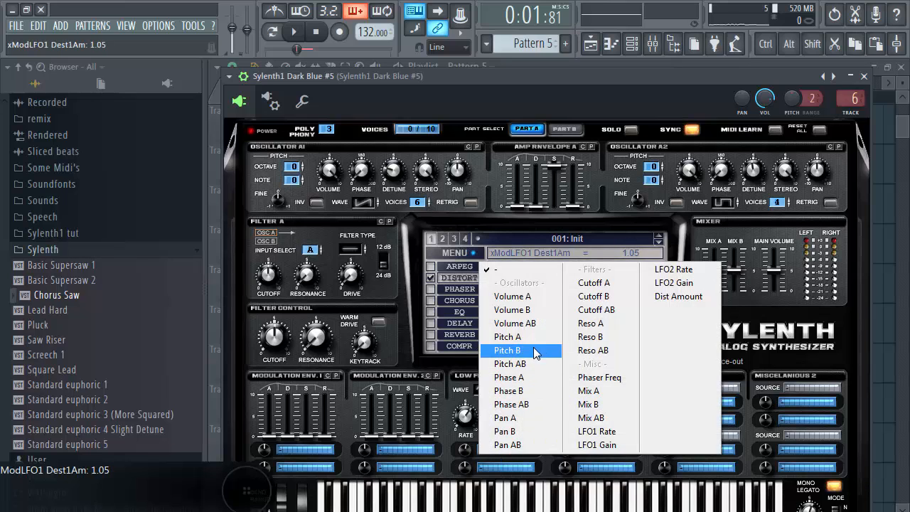
{"action": "left_click", "coordinate": [498, 349]}
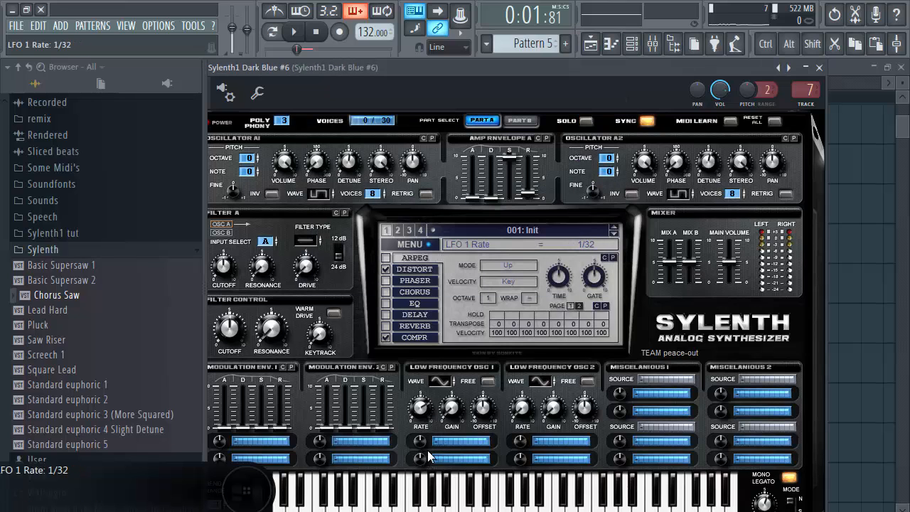
In Sylenth1 Dark Blue #6, set the first LFO 1 modulation amount to 0.95 and its destination to Pitch AB.
{"action": "left_click_drag", "start_coordinate": [425, 441], "coordinate": [427, 437]}
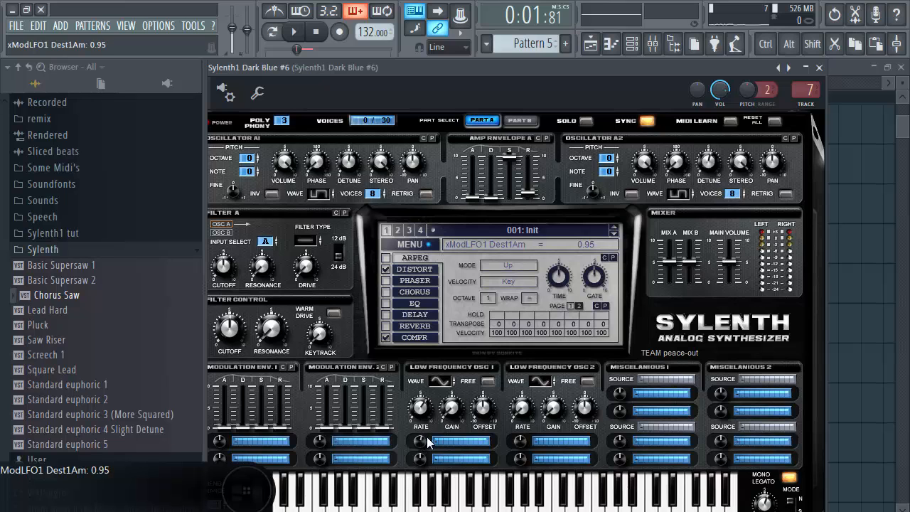
{"action": "left_click", "coordinate": [455, 440]}
{"action": "left_click", "coordinate": [469, 359]}
In Sylenth1 Dark Blue #7, raise the LFO 1 rate and route LFO 1 to Pitch AB with a modulation amount of 1.14.
{"action": "left_click", "coordinate": [632, 43]}
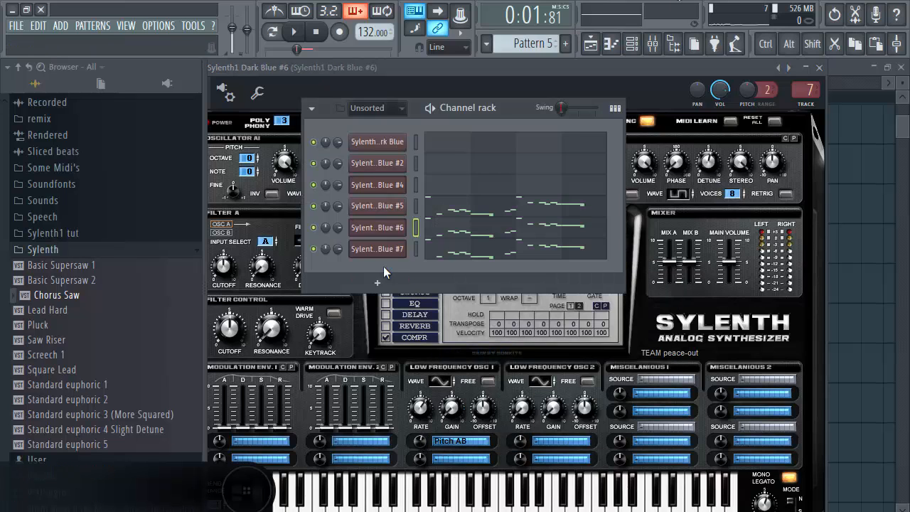
{"action": "left_click", "coordinate": [383, 252]}
{"action": "left_click_drag", "start_coordinate": [435, 403], "coordinate": [455, 332]}
{"action": "left_click_drag", "start_coordinate": [440, 432], "coordinate": [441, 431]}
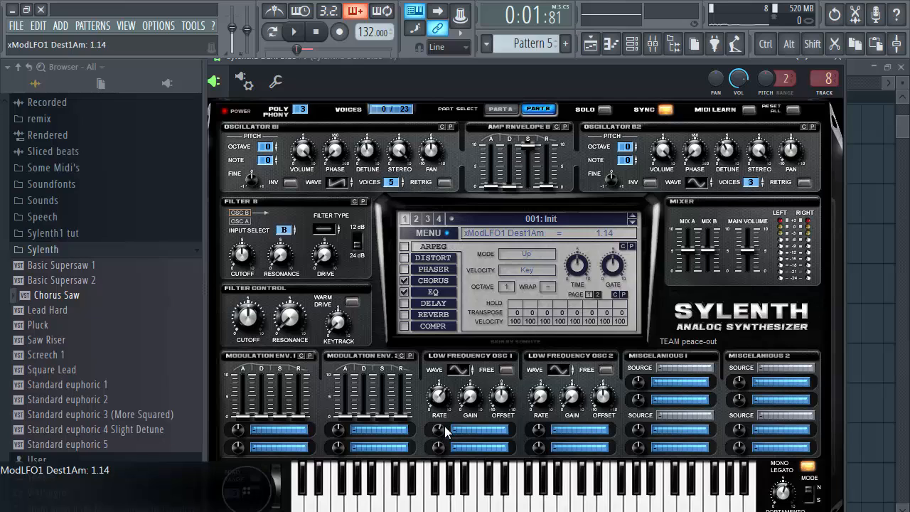
{"action": "left_click", "coordinate": [453, 430]}
{"action": "left_click", "coordinate": [497, 348]}
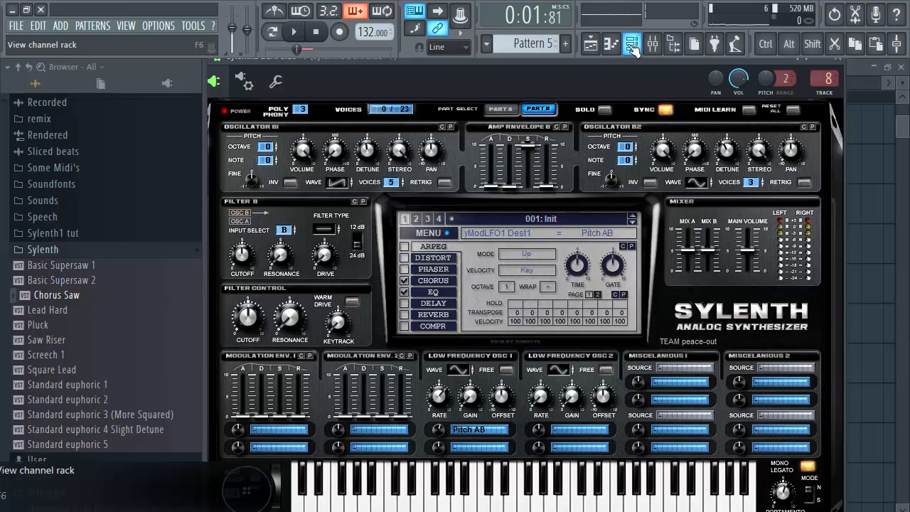
Create an automation clip for the LFO 1 Gain parameter of Sylenth1 Dark Blue #5.
{"action": "left_click", "coordinate": [632, 44]}
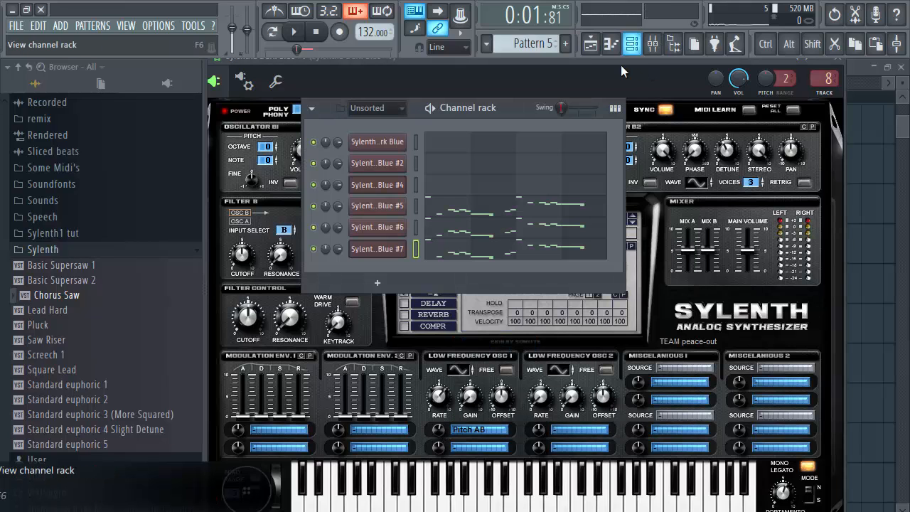
{"action": "left_click", "coordinate": [402, 208]}
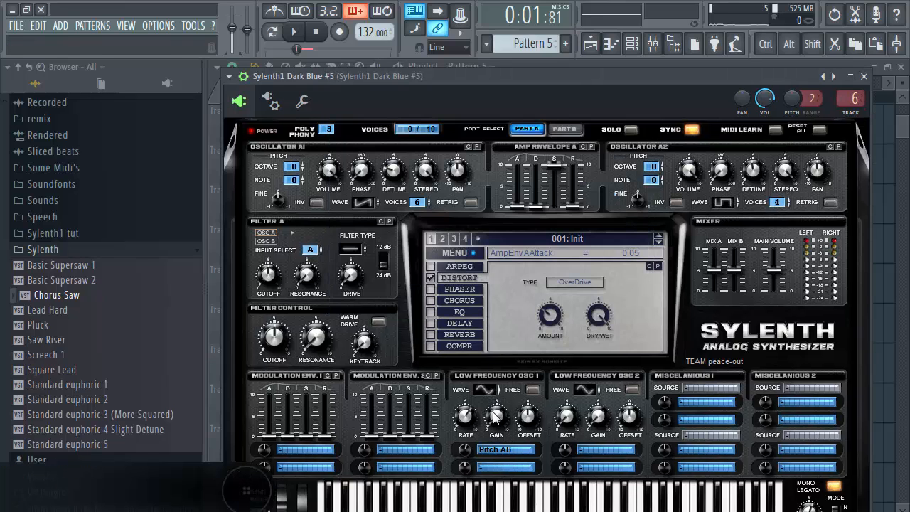
{"action": "left_click", "coordinate": [244, 76]}
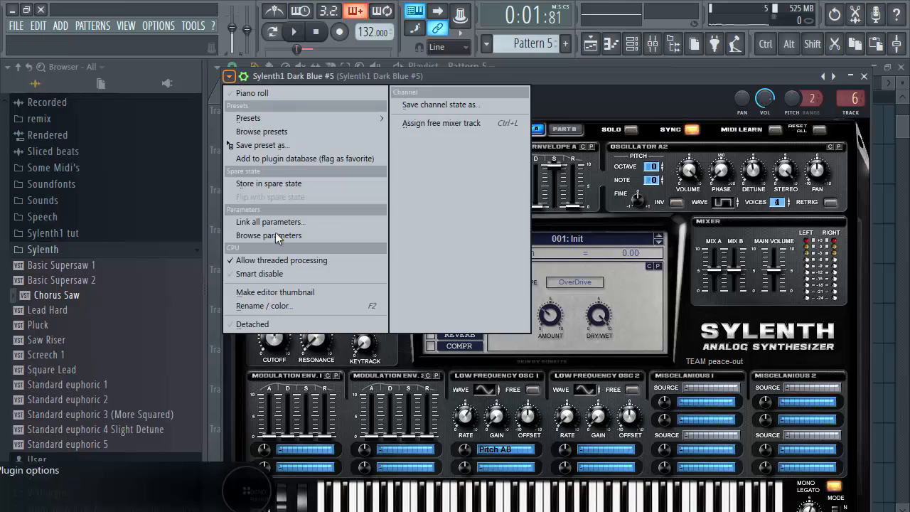
{"action": "left_click", "coordinate": [273, 236]}
{"action": "scroll", "coordinate": [112, 374], "scroll_direction": "down", "scroll_amount": 6}
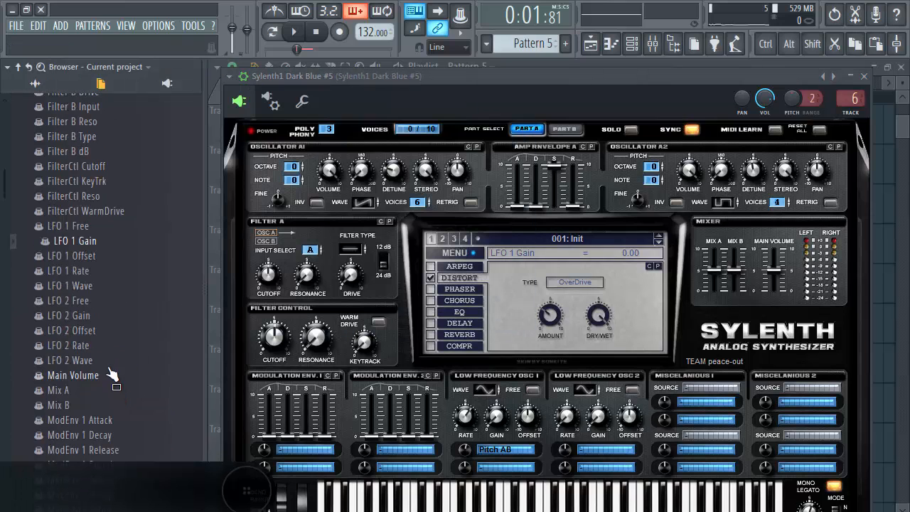
{"action": "right_click", "coordinate": [87, 240]}
{"action": "left_click", "coordinate": [145, 295]}
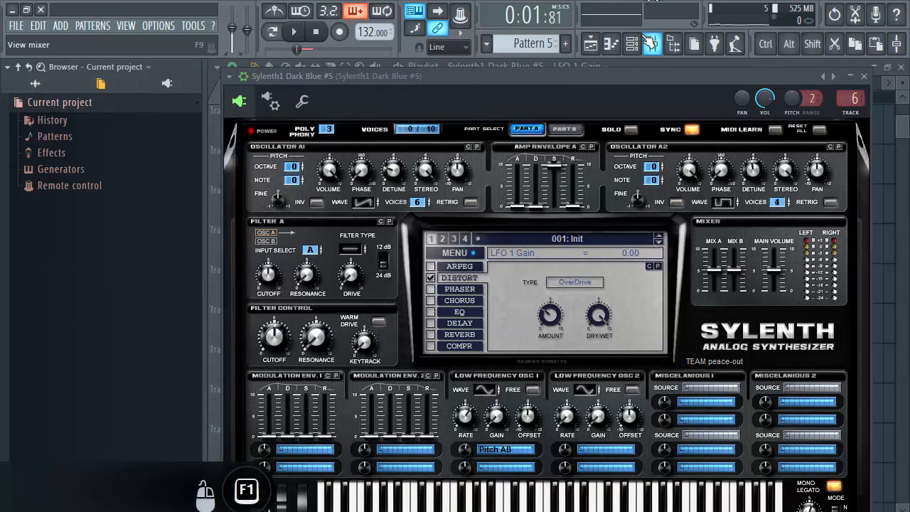
Create an automation clip for the LFO 1 Gain parameter of Sylenth1 Dark Blue #6.
{"action": "scroll", "coordinate": [549, 42], "scroll_direction": "up", "scroll_amount": 1}
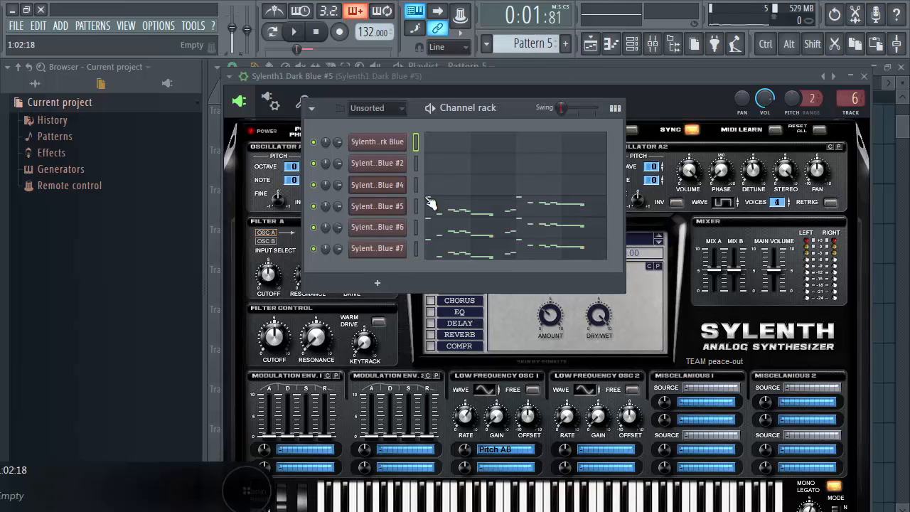
{"action": "left_click", "coordinate": [380, 227]}
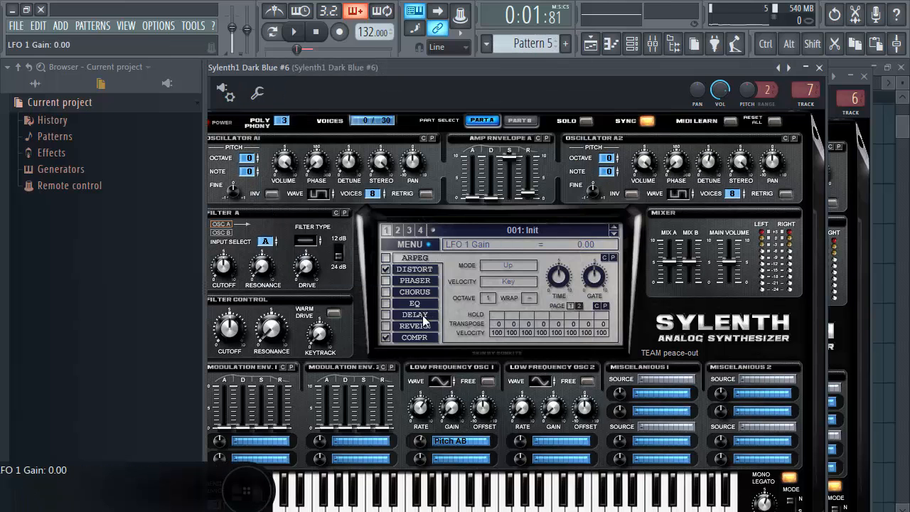
{"action": "left_click_drag", "start_coordinate": [408, 83], "coordinate": [475, 84]}
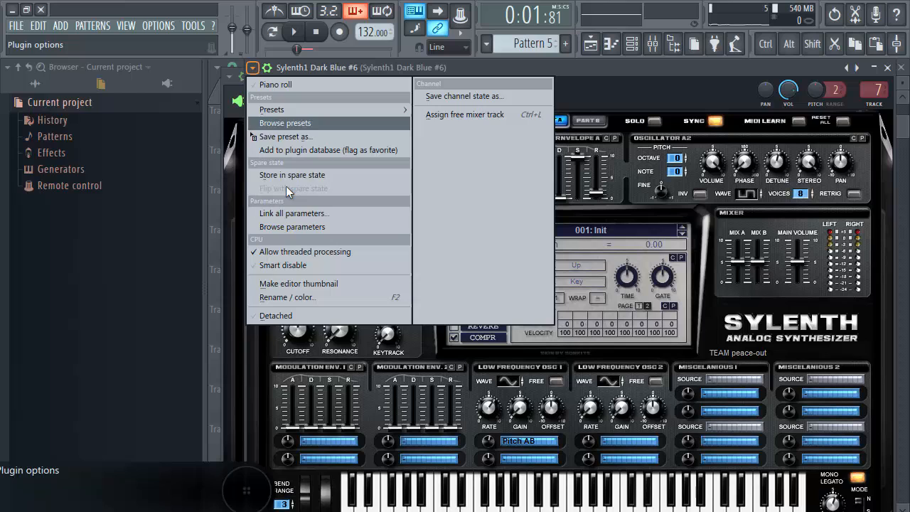
{"action": "left_click", "coordinate": [278, 226]}
{"action": "right_click", "coordinate": [100, 335]}
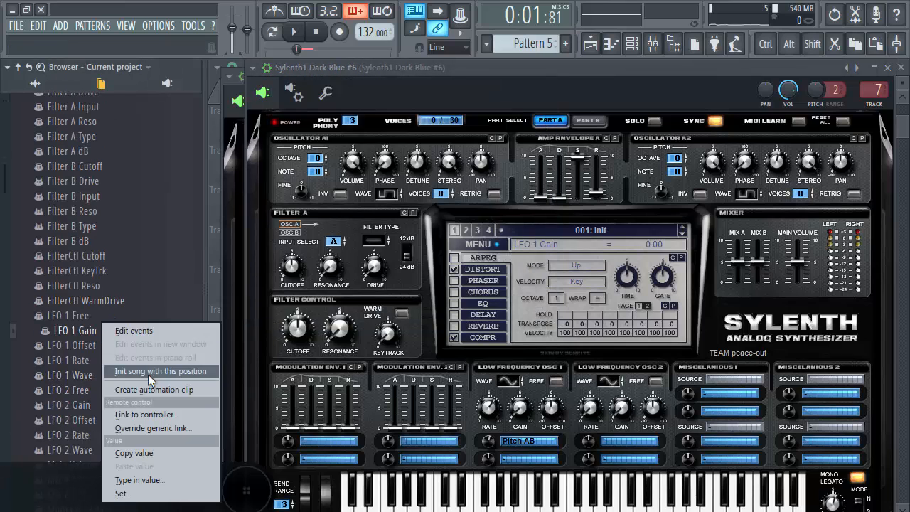
{"action": "left_click", "coordinate": [135, 385]}
Create an automation clip for the LFO 1 Gain parameter of Sylenth1 Dark Blue #7.
{"action": "left_click", "coordinate": [633, 44]}
{"action": "key", "text": "Page_Down"}
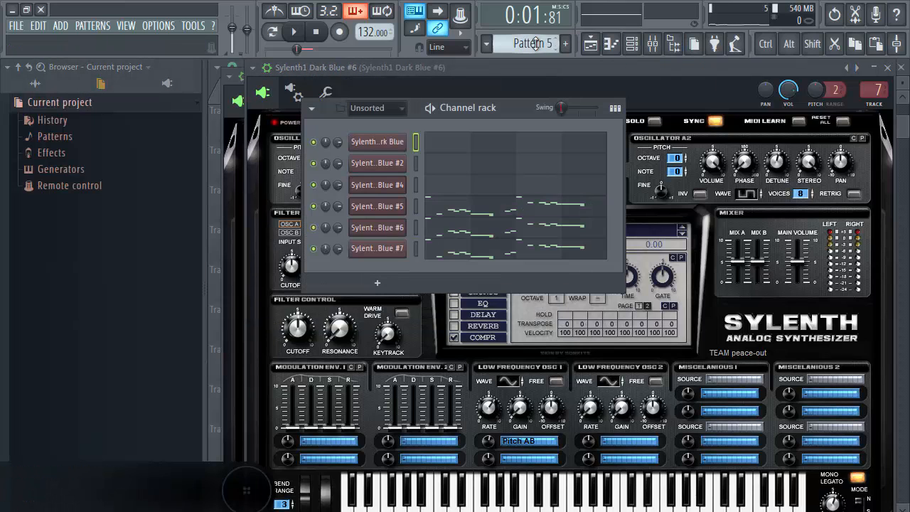
{"action": "left_click", "coordinate": [396, 250]}
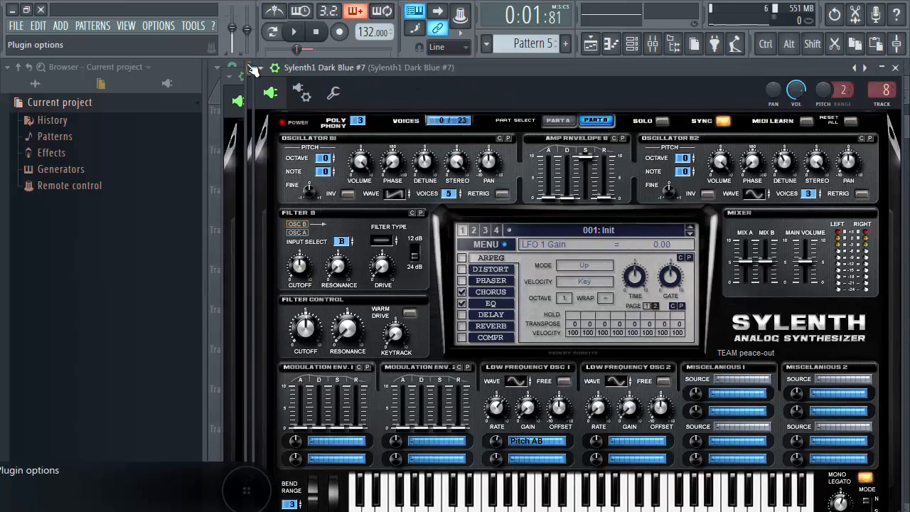
{"action": "left_click", "coordinate": [272, 68]}
{"action": "left_click", "coordinate": [310, 228]}
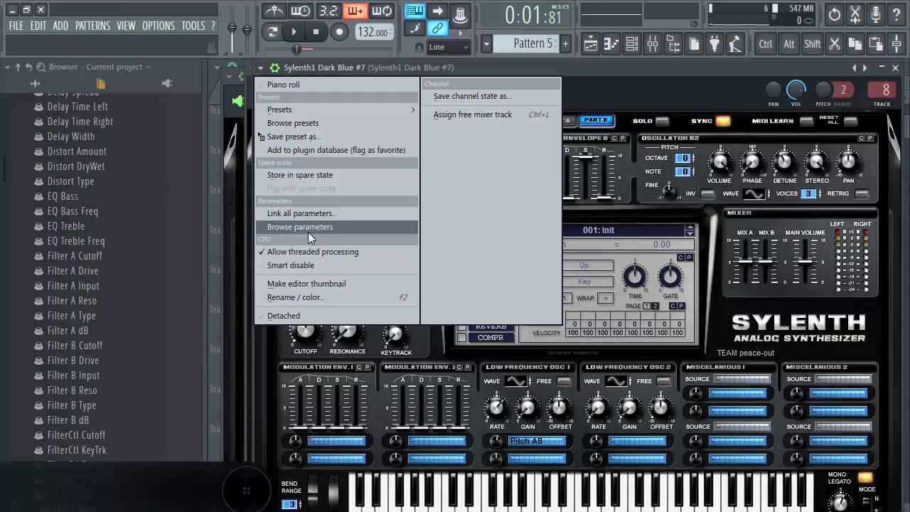
{"action": "scroll", "coordinate": [114, 426], "scroll_direction": "down", "scroll_amount": 2}
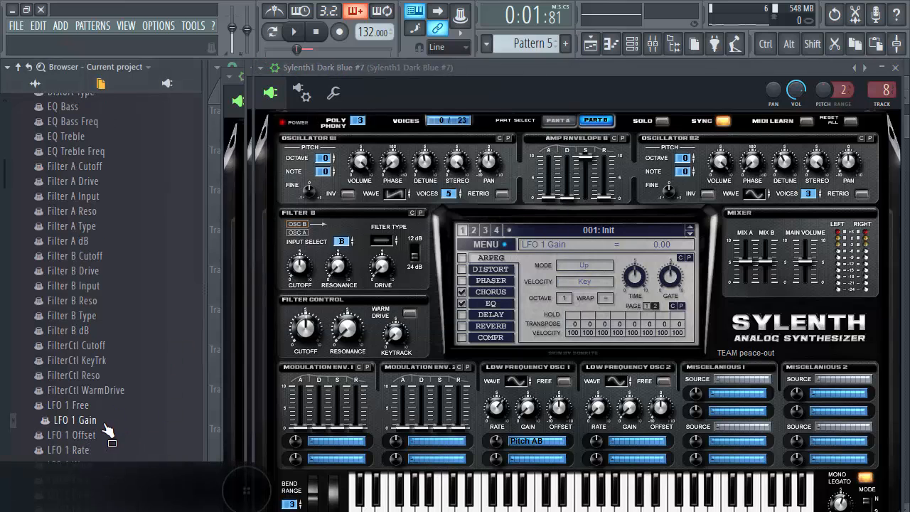
{"action": "right_click", "coordinate": [105, 425]}
{"action": "left_click", "coordinate": [135, 389]}
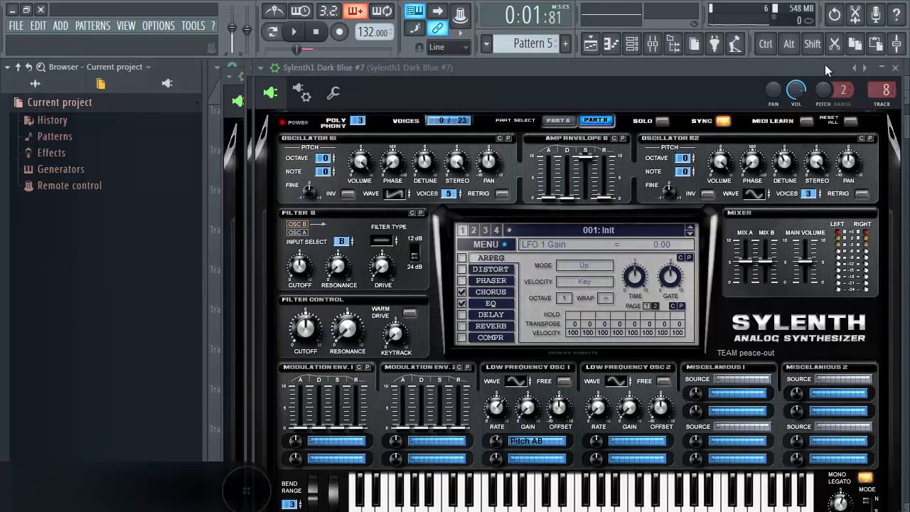
Clear the clip selection in the Playlist and copy the articulator state of the Sylenth1 Dark Blue #2 LFO 1 Gain clip on Track 5.
{"action": "left_click", "coordinate": [590, 44]}
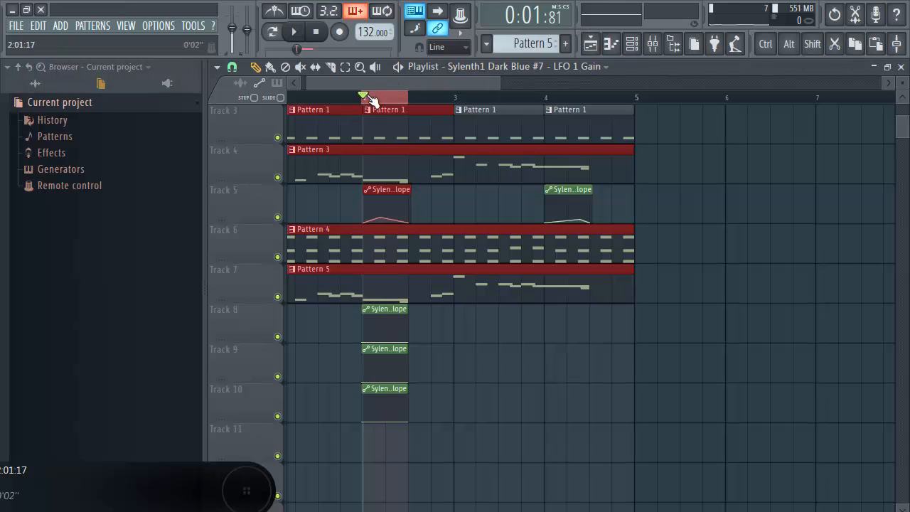
{"action": "scroll", "coordinate": [372, 100], "scroll_direction": "up", "scroll_amount": 3}
{"action": "left_click", "coordinate": [516, 197]}
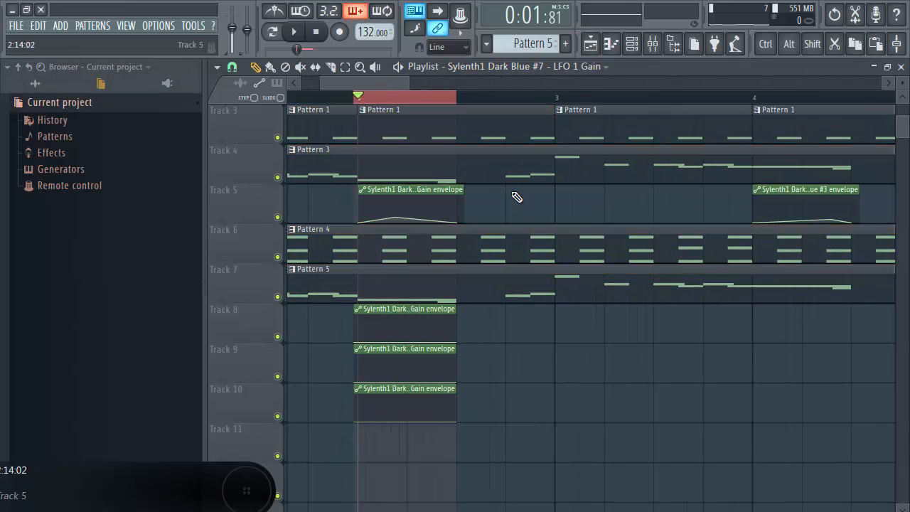
{"action": "double_click", "coordinate": [376, 190]}
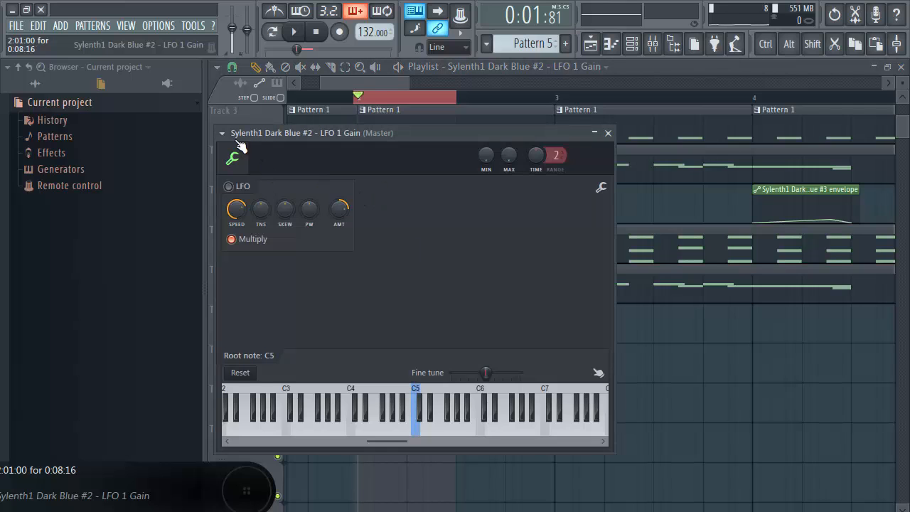
{"action": "left_click", "coordinate": [222, 133]}
{"action": "mouse_move", "coordinate": [396, 181]}
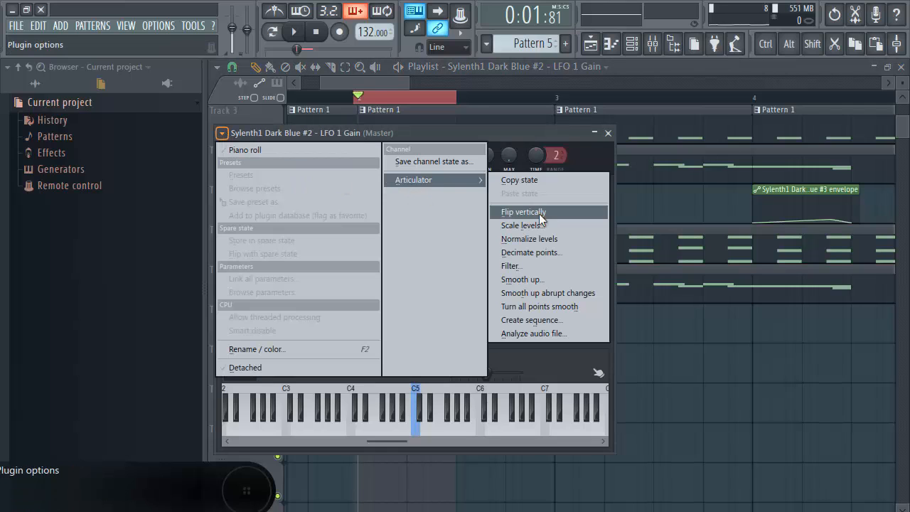
{"action": "left_click", "coordinate": [527, 181]}
{"action": "right_click", "coordinate": [766, 414]}
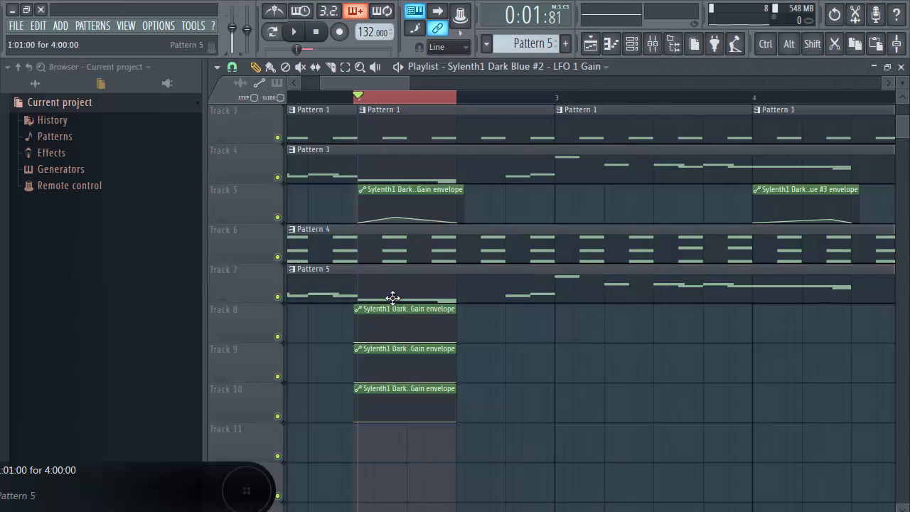
Paste the copied envelope state into the Sylenth1 Dark Blue #5 LFO 1 Gain clip on Track 8.
{"action": "double_click", "coordinate": [397, 310]}
{"action": "left_click", "coordinate": [333, 244]}
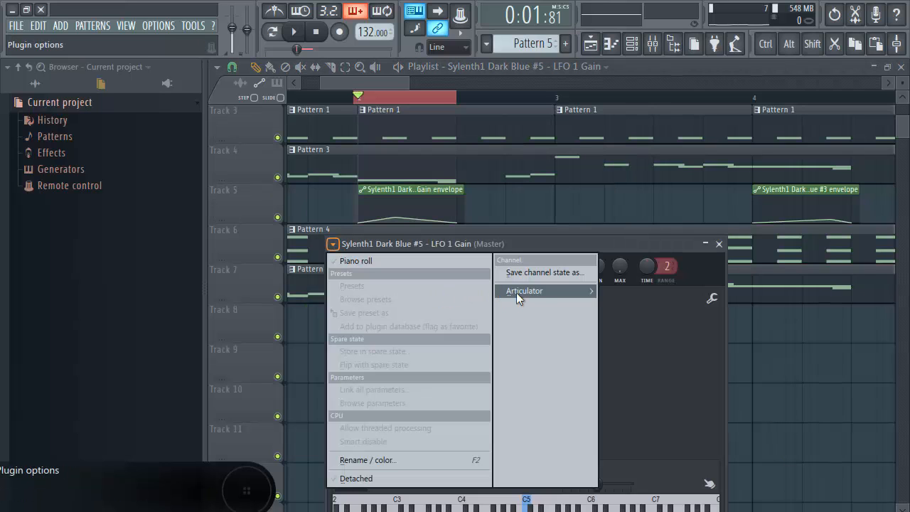
{"action": "left_click", "coordinate": [615, 304]}
{"action": "right_click", "coordinate": [751, 373]}
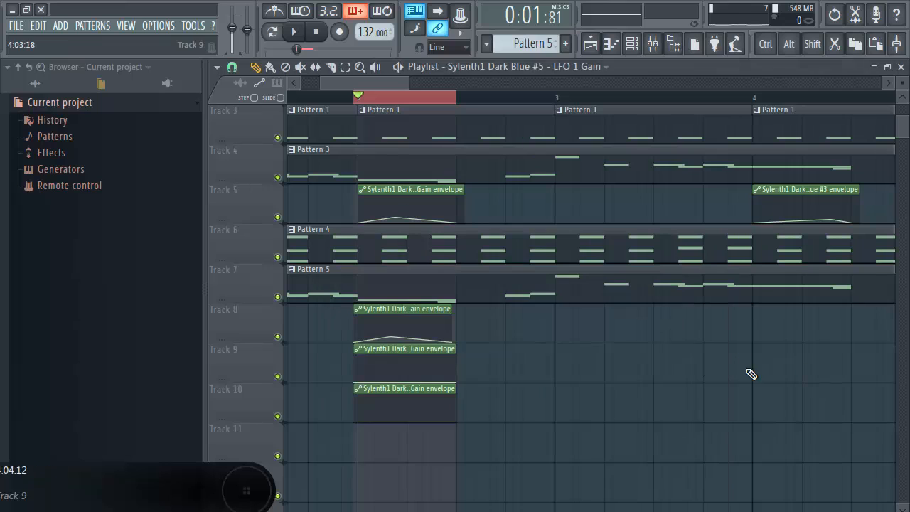
Paste the copied envelope state into the Sylenth1 Dark Blue #6 LFO 1 Gain clip on Track 9.
{"action": "double_click", "coordinate": [391, 349]}
{"action": "left_click", "coordinate": [351, 262]}
{"action": "mouse_move", "coordinate": [495, 306]}
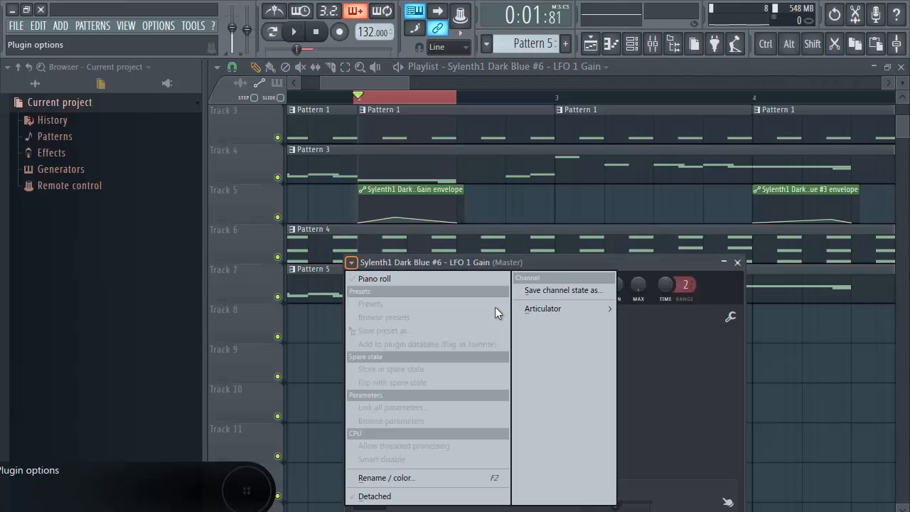
{"action": "mouse_move", "coordinate": [569, 307]}
{"action": "left_click", "coordinate": [681, 326]}
{"action": "left_click", "coordinate": [839, 411]}
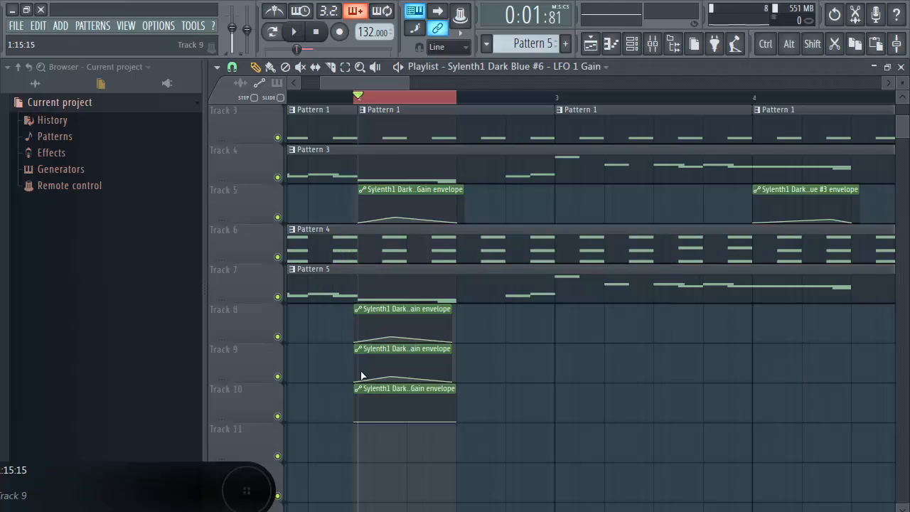
Paste the copied envelope state into the Sylenth1 Dark Blue #7 LFO 1 Gain clip on Track 10.
{"action": "double_click", "coordinate": [363, 388]}
{"action": "left_click", "coordinate": [222, 133]}
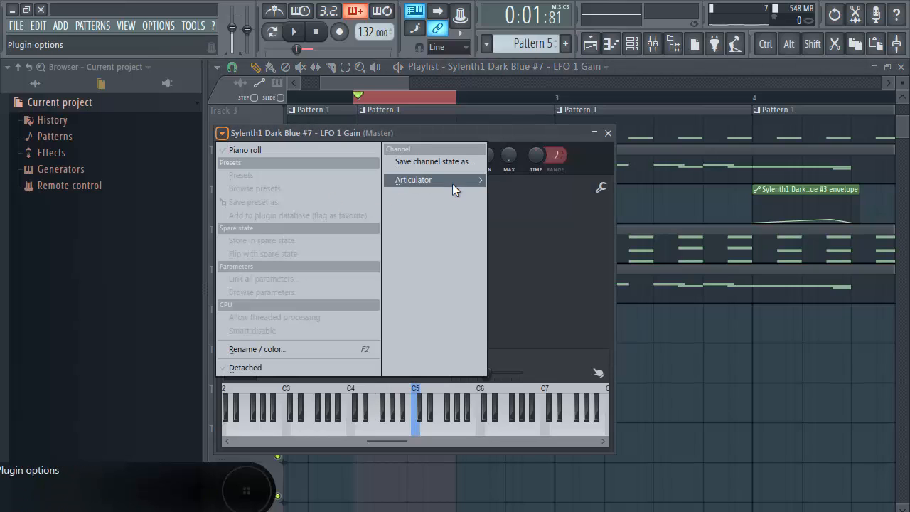
{"action": "mouse_move", "coordinate": [453, 185]}
{"action": "left_click", "coordinate": [505, 195]}
{"action": "right_click", "coordinate": [719, 384]}
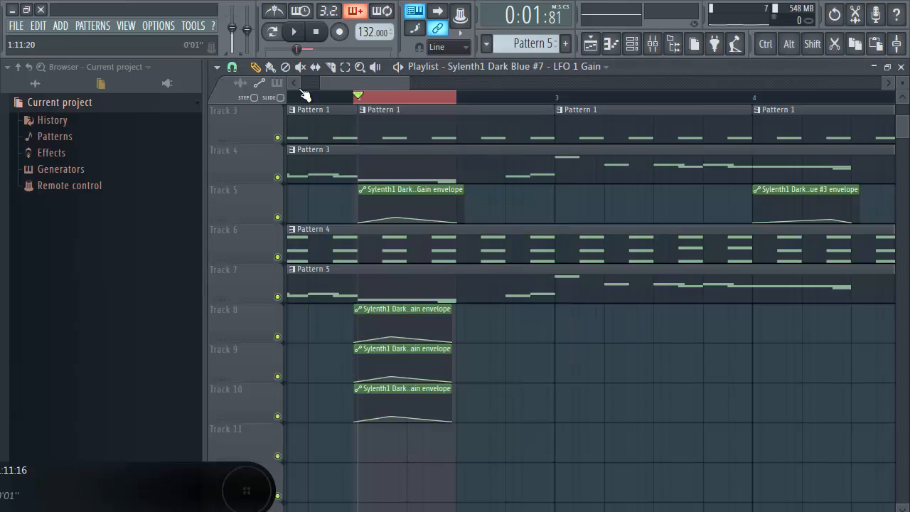
Select the Sylenth1 Dark Blue #5, #6 and #7 gain envelope clips on Tracks 8 to 10 and move them to start at bar 2.
{"action": "scroll", "coordinate": [359, 99], "scroll_direction": "up", "scroll_amount": 3}
{"action": "left_click_drag", "start_coordinate": [417, 308], "coordinate": [402, 435]}
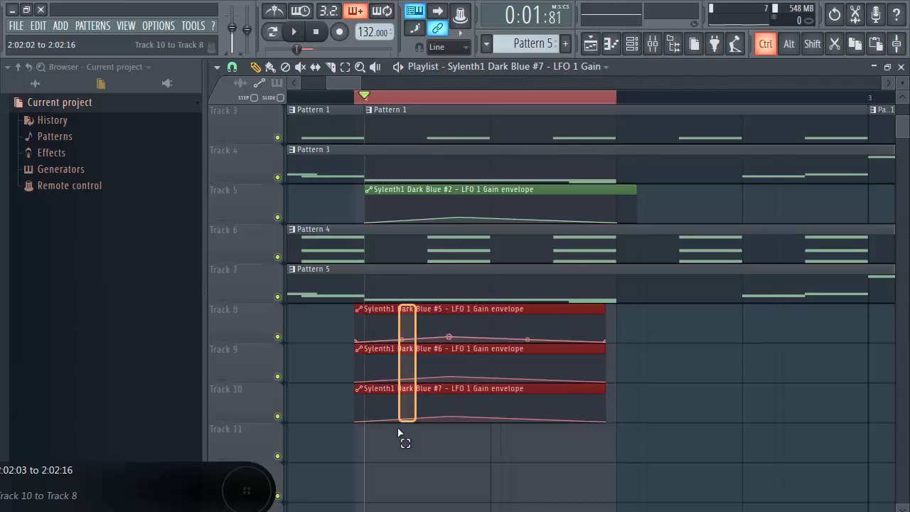
{"action": "left_click_drag", "start_coordinate": [435, 309], "coordinate": [446, 308]}
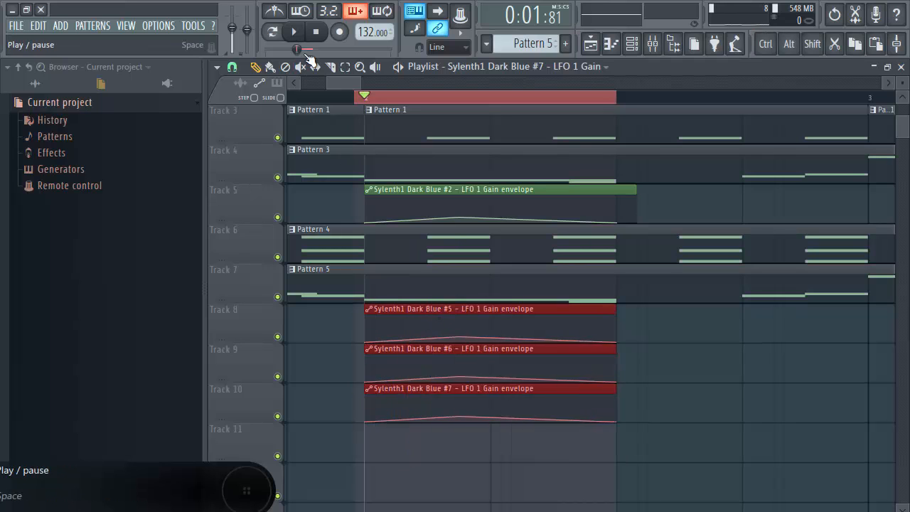
Copy the three selected envelope clips on Tracks 8 to 10 to bar 4 and clear the selection.
{"action": "scroll", "coordinate": [388, 99], "scroll_direction": "down", "scroll_amount": 3}
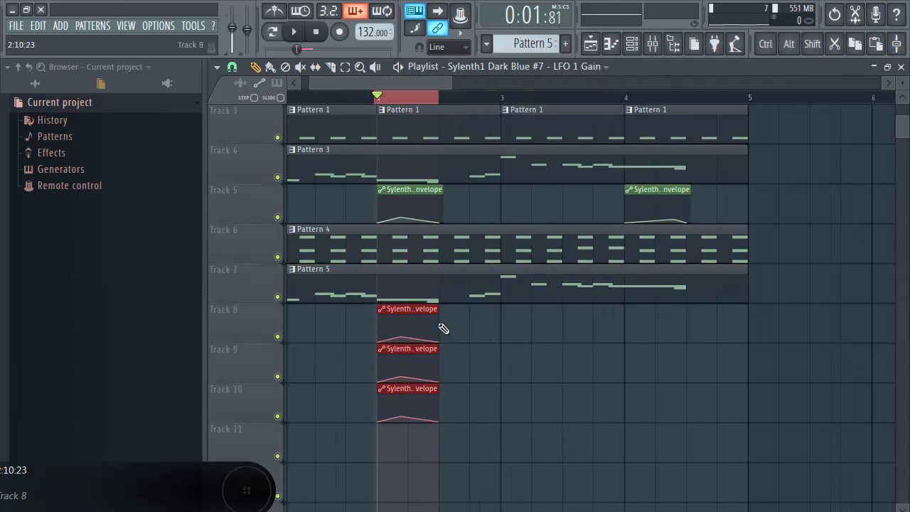
{"action": "mouse_move", "coordinate": [407, 308]}
{"action": "left_mouse_down"}
{"action": "mouse_move", "coordinate": [664, 319]}
{"action": "mouse_move", "coordinate": [653, 324]}
{"action": "left_mouse_up"}
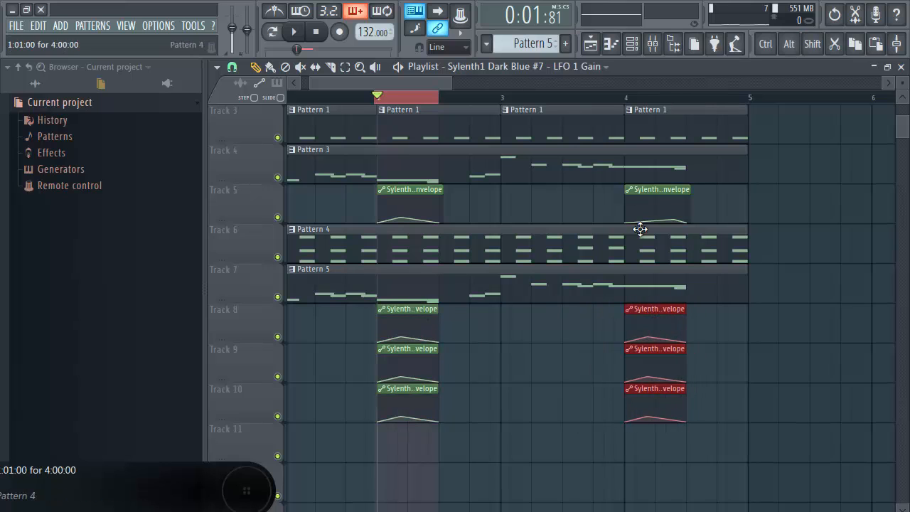
{"action": "scroll", "coordinate": [679, 105], "scroll_direction": "up", "scroll_amount": 5}
{"action": "left_click", "coordinate": [770, 211], "text": "ctrl"}
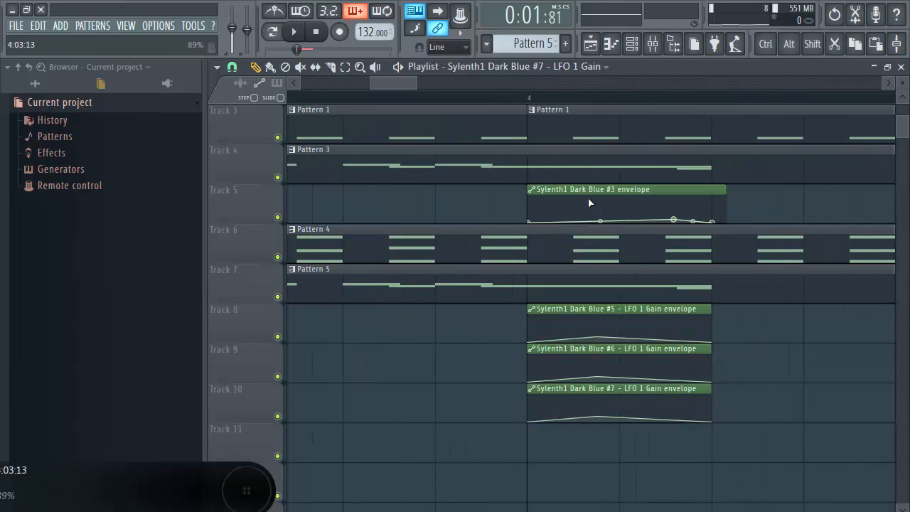
Make the three copied envelope clips at bar 4 on Tracks 8, 9 and 10 unique.
{"action": "left_click", "coordinate": [536, 310]}
{"action": "left_click", "coordinate": [569, 388]}
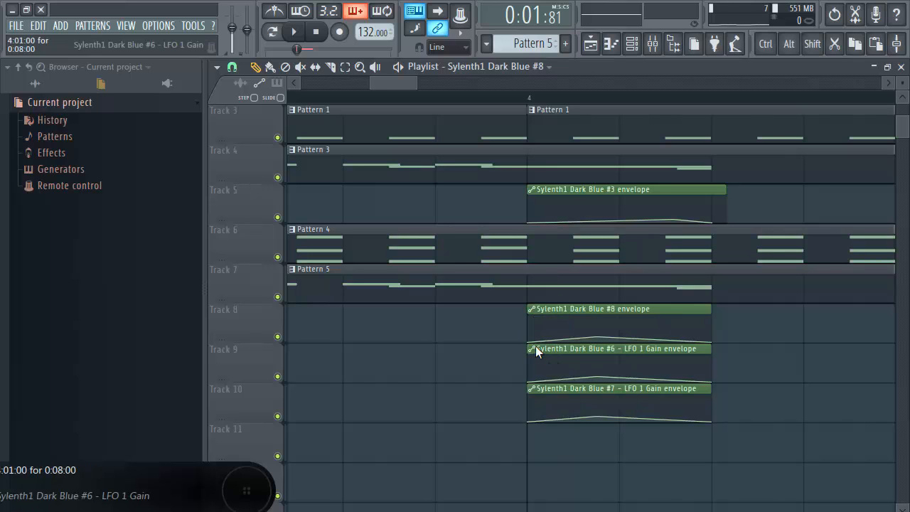
{"action": "left_click", "coordinate": [536, 349]}
{"action": "left_click", "coordinate": [550, 430]}
{"action": "left_click", "coordinate": [534, 389]}
{"action": "left_click", "coordinate": [562, 445]}
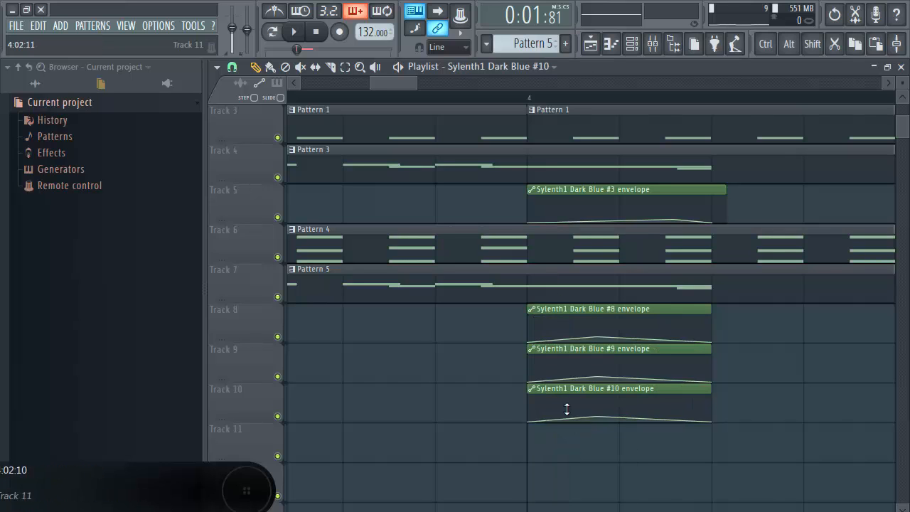
Copy the articulator state of the Sylenth1 Dark Blue #3 envelope on Track 5 and paste it into the #8 envelope on Track 8.
{"action": "double_click", "coordinate": [544, 200]}
{"action": "left_click", "coordinate": [240, 151]}
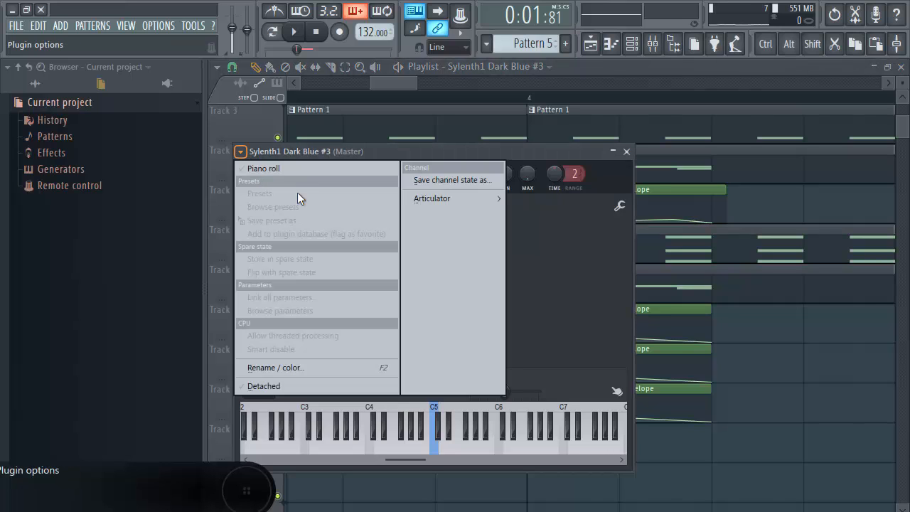
{"action": "mouse_move", "coordinate": [429, 199]}
{"action": "left_click", "coordinate": [534, 202]}
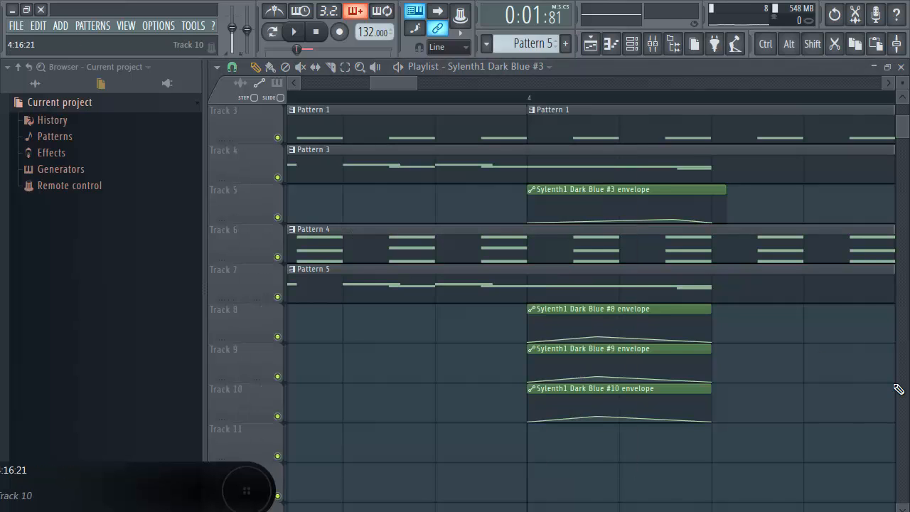
{"action": "double_click", "coordinate": [547, 309]}
{"action": "left_click", "coordinate": [241, 151]}
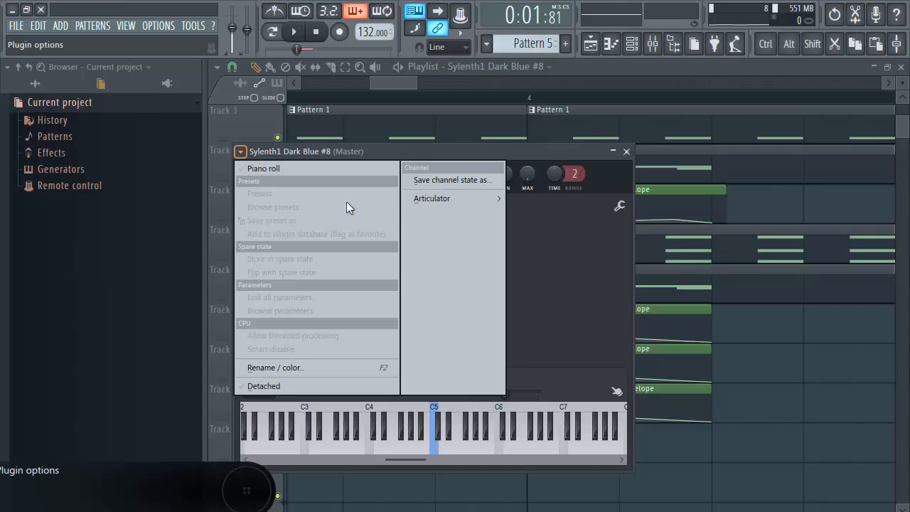
{"action": "mouse_move", "coordinate": [443, 202]}
{"action": "left_click", "coordinate": [541, 214]}
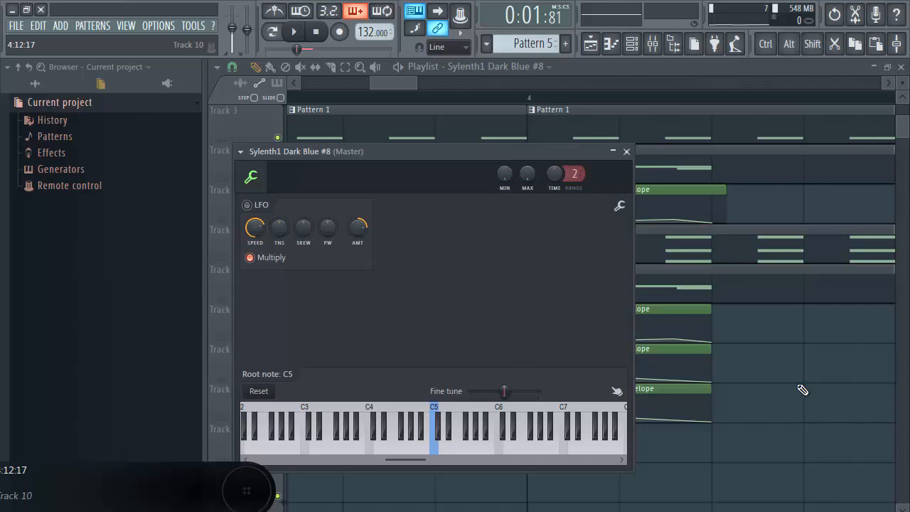
{"action": "right_click", "coordinate": [799, 387]}
Paste the copied articulator state into the Sylenth1 Dark Blue #9 envelope on Track 9.
{"action": "right_click", "coordinate": [534, 352]}
{"action": "left_click", "coordinate": [562, 401]}
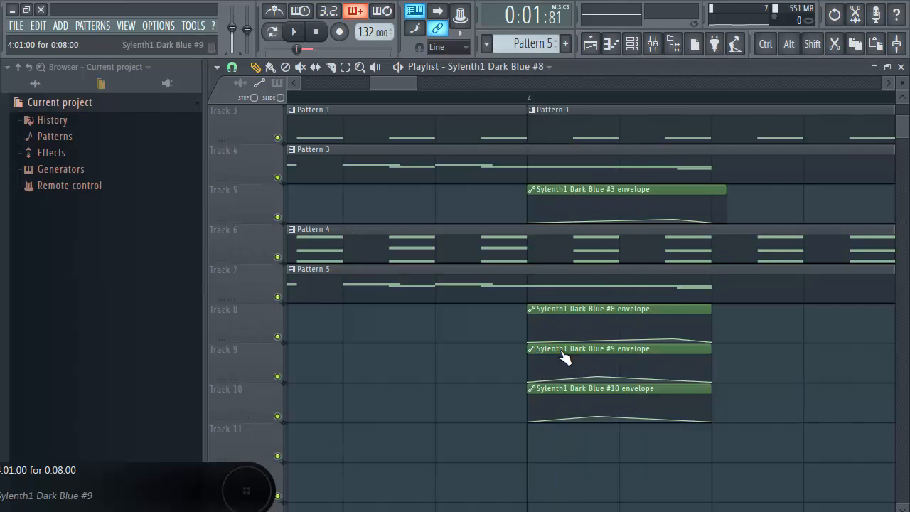
{"action": "left_click", "coordinate": [258, 170]}
{"action": "mouse_move", "coordinate": [445, 220]}
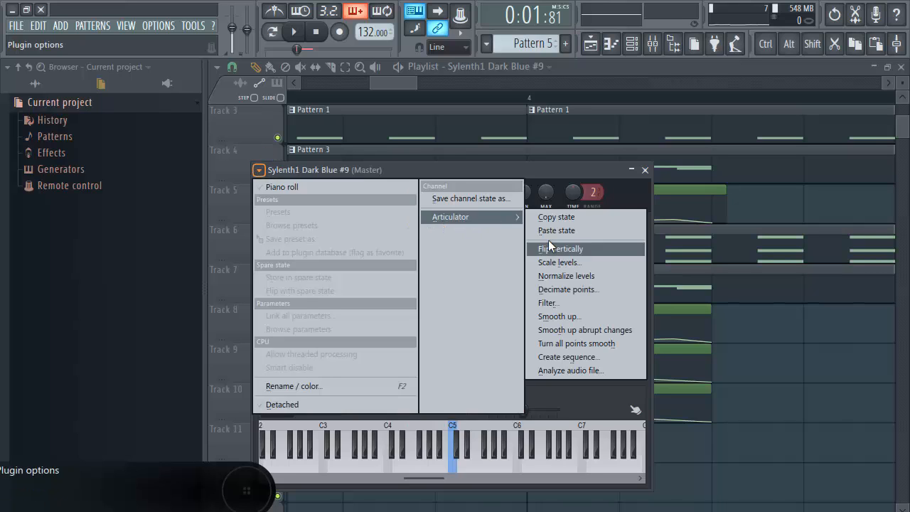
{"action": "left_click", "coordinate": [551, 231]}
{"action": "right_click", "coordinate": [732, 356]}
Paste the copied articulator state into the Sylenth1 Dark Blue #10 envelope on Track 10.
{"action": "left_click", "coordinate": [569, 388]}
{"action": "left_click", "coordinate": [570, 388]}
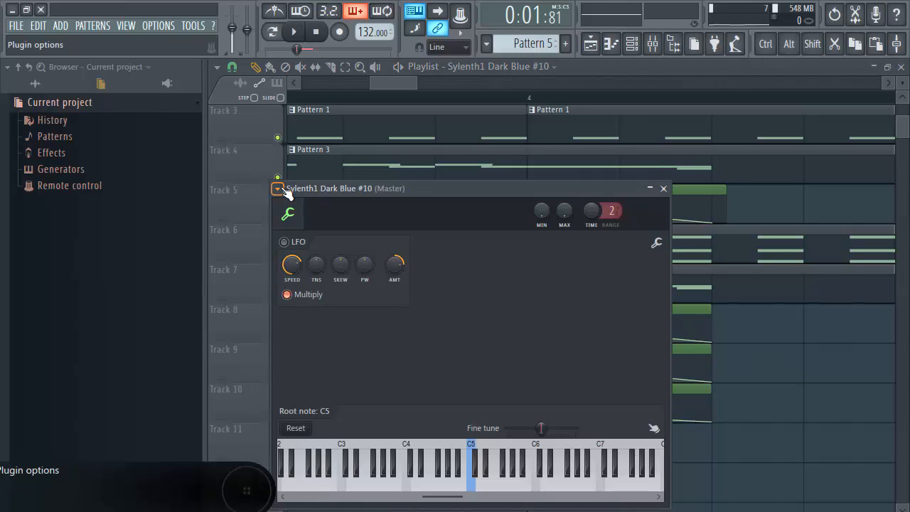
{"action": "left_click", "coordinate": [277, 189]}
{"action": "mouse_move", "coordinate": [490, 236]}
{"action": "left_click", "coordinate": [589, 249]}
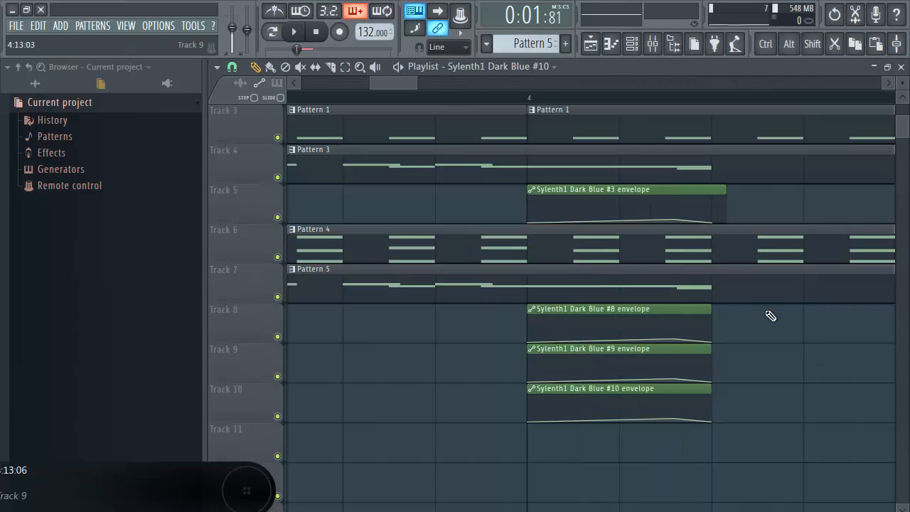
Play the song from the start and compare it with the Sylenth1 layers on mixer tracks 5 to 8 muted and unmuted.
{"action": "scroll", "coordinate": [462, 107], "scroll_direction": "down", "scroll_amount": 5}
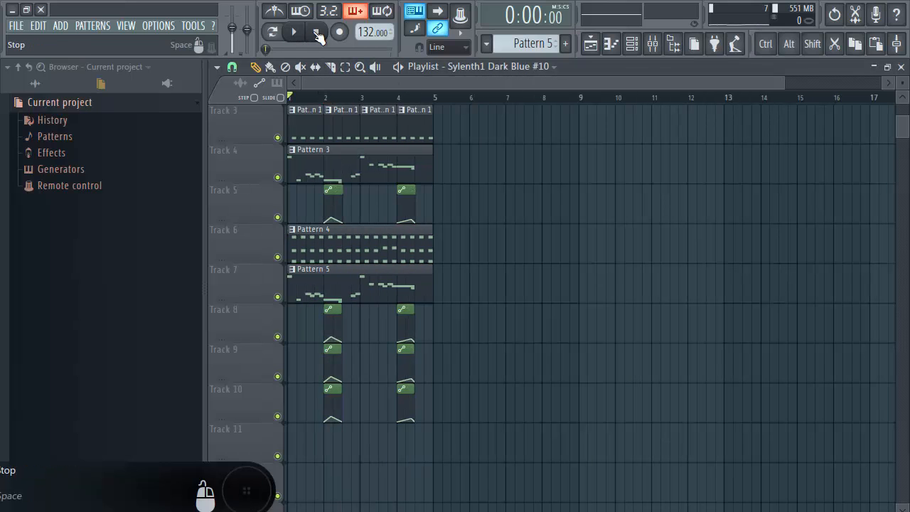
{"action": "left_click", "coordinate": [400, 66]}
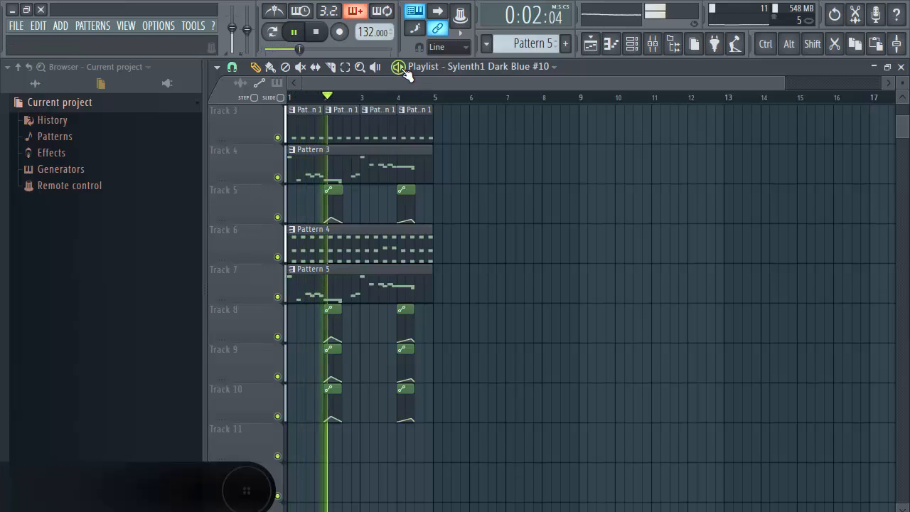
{"action": "left_click", "coordinate": [652, 43]}
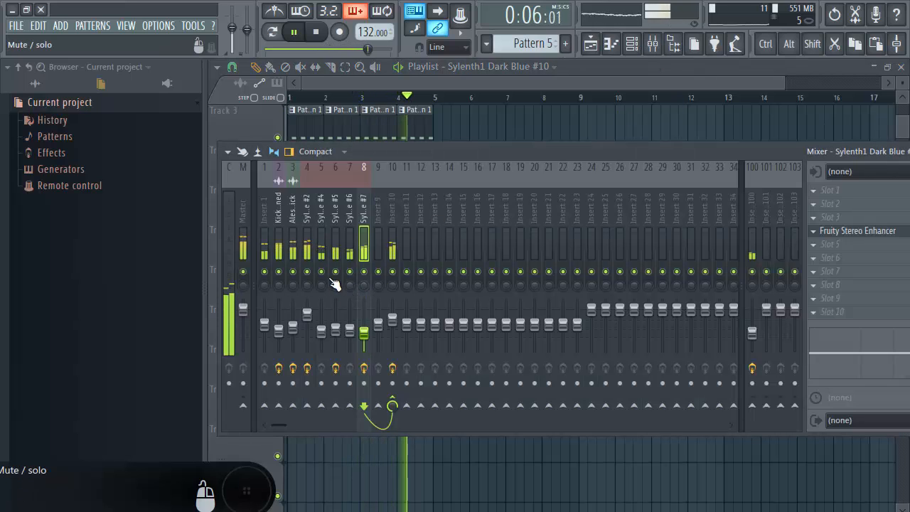
{"action": "left_click_drag", "start_coordinate": [322, 272], "coordinate": [355, 273]}
{"action": "left_click", "coordinate": [363, 273]}
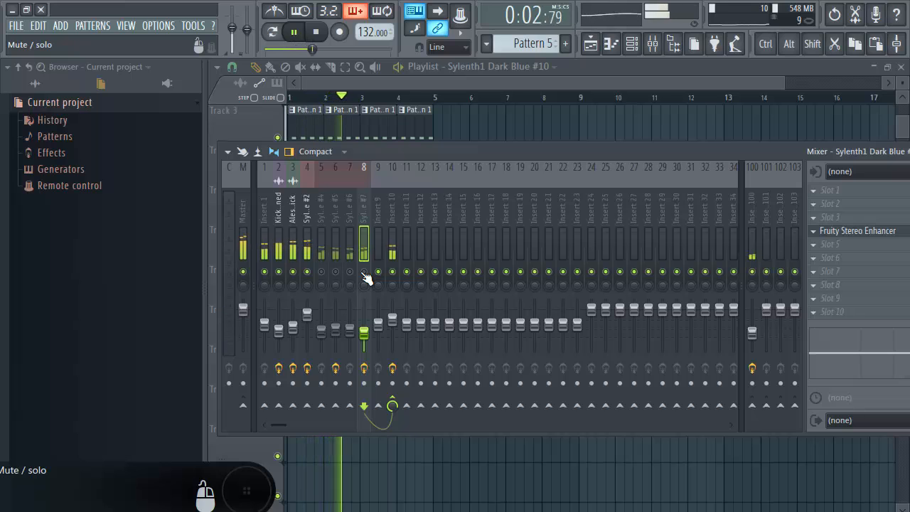
{"action": "left_click_drag", "start_coordinate": [322, 273], "coordinate": [365, 276]}
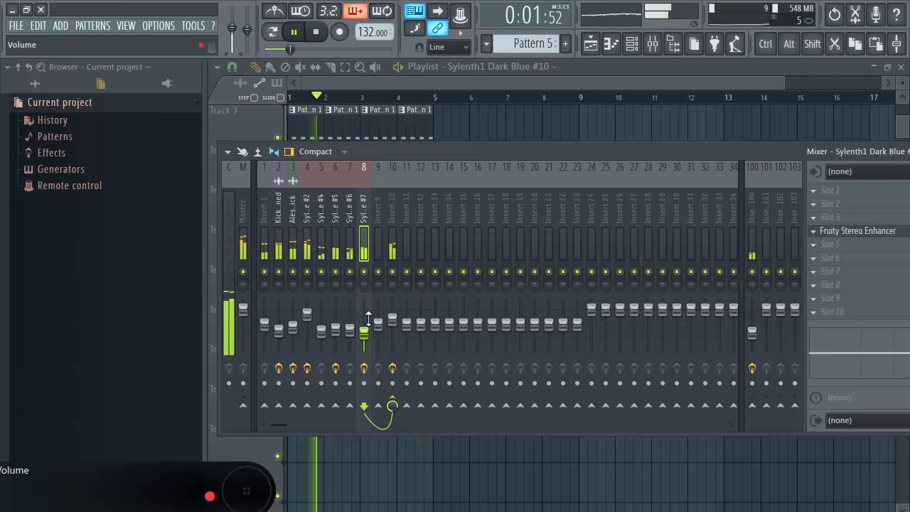
Raise the volume of mixer track 8 to 59% (-10.2 dB), stop playback and close the mixer.
{"action": "left_click_drag", "start_coordinate": [364, 332], "coordinate": [364, 327]}
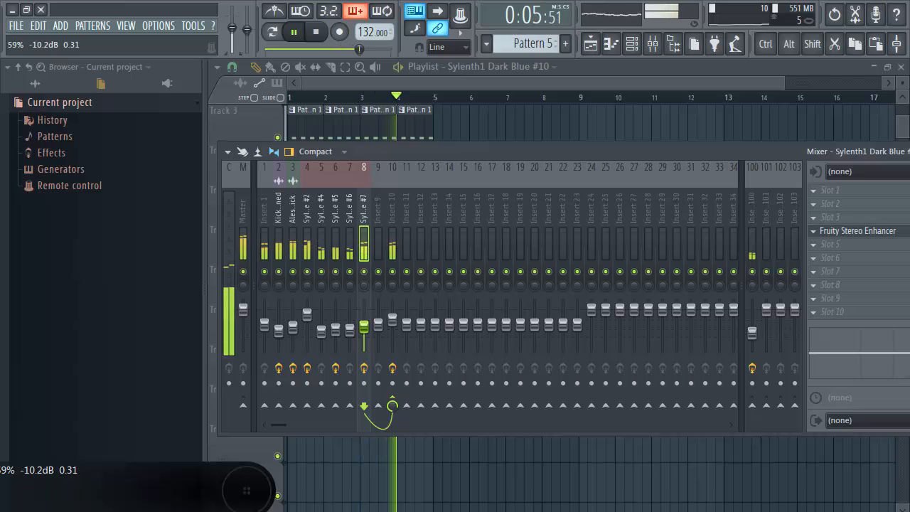
{"action": "left_click", "coordinate": [315, 31]}
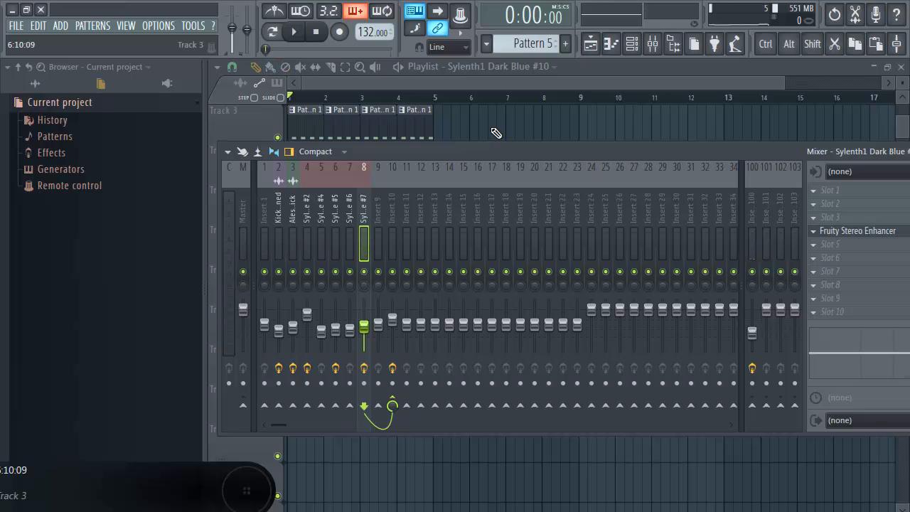
{"action": "key", "text": "F9"}
Place the VES2 FX Impact 34 sample from the browser's recent files at bar 1 on Track 12.
{"action": "scroll", "coordinate": [306, 97], "scroll_direction": "up", "scroll_amount": 5}
{"action": "left_click_drag", "start_coordinate": [326, 81], "coordinate": [306, 90]}
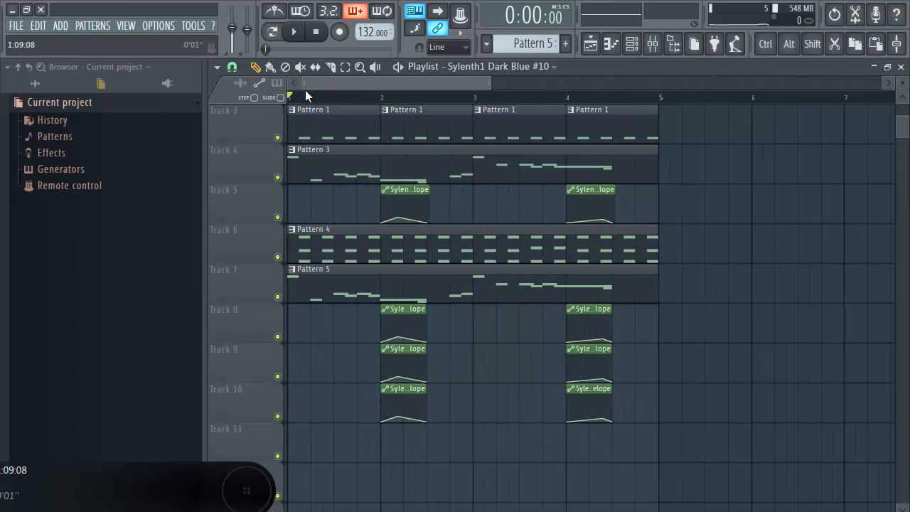
{"action": "scroll", "coordinate": [307, 97], "scroll_direction": "down", "scroll_amount": 4}
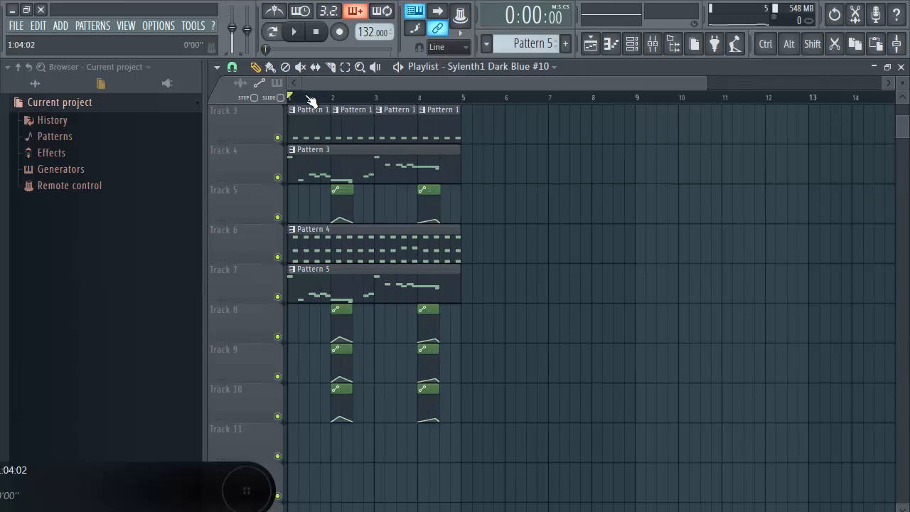
{"action": "scroll", "coordinate": [311, 99], "scroll_direction": "down", "scroll_amount": 2}
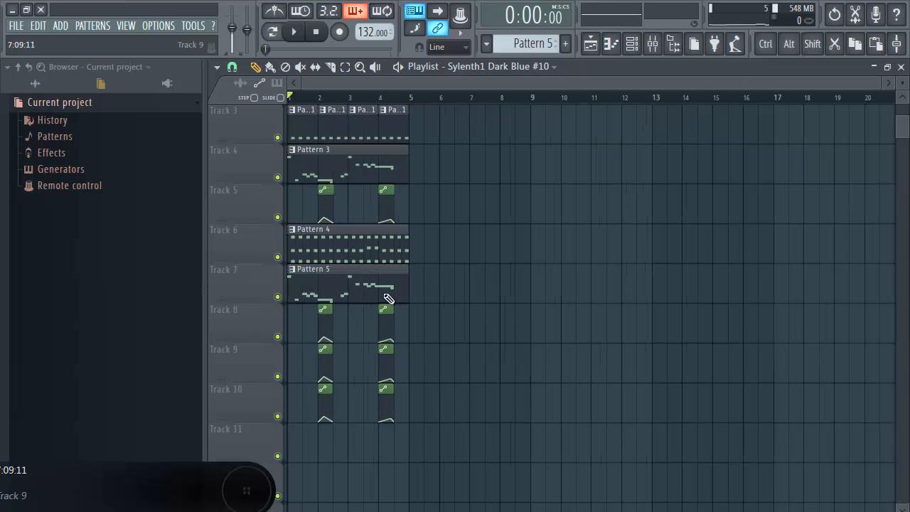
{"action": "left_click", "coordinate": [34, 83]}
{"action": "left_click", "coordinate": [75, 266]}
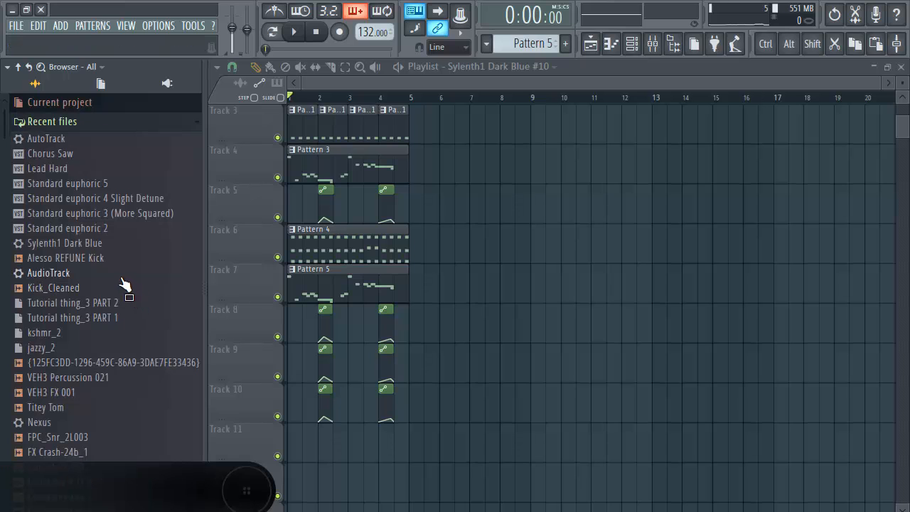
{"action": "scroll", "coordinate": [124, 284], "scroll_direction": "down", "scroll_amount": 4}
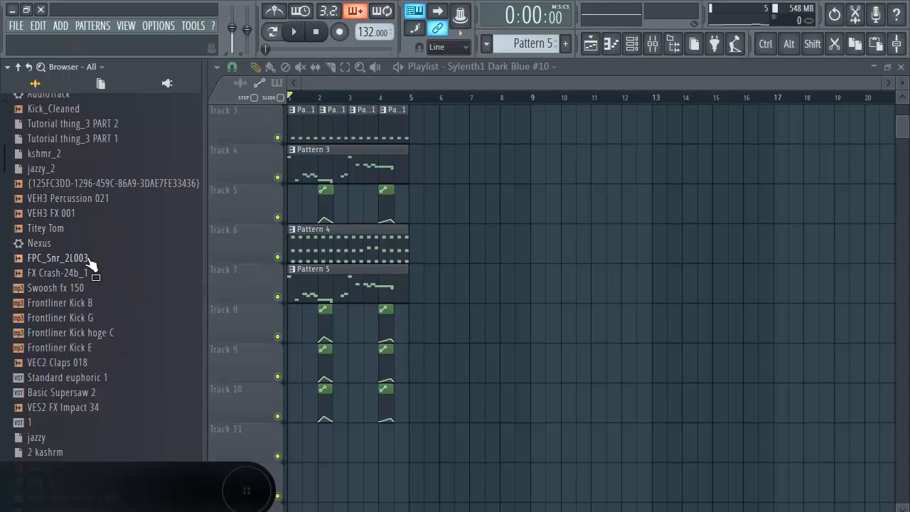
{"action": "left_click_drag", "start_coordinate": [100, 414], "coordinate": [299, 475]}
Route the VES2 FX Impact 34 sample to mixer track 9 and lower that track's volume.
{"action": "double_click", "coordinate": [317, 477]}
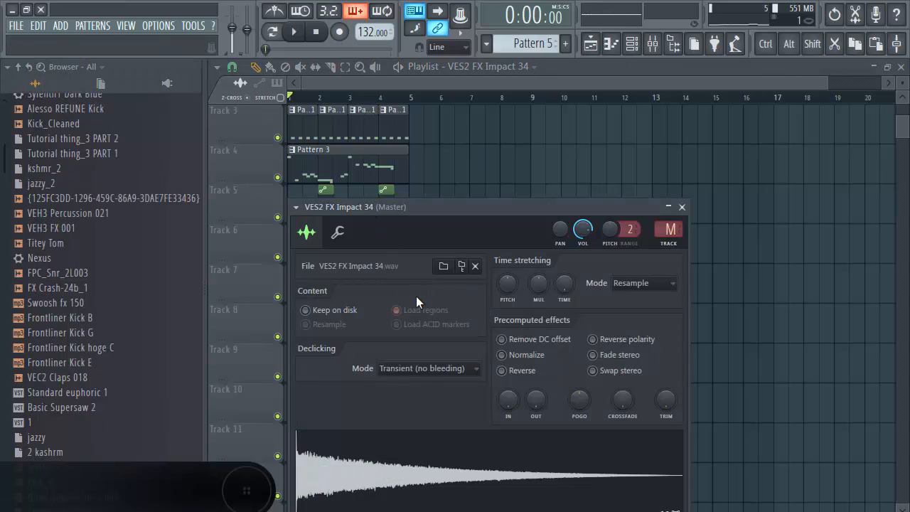
{"action": "left_click", "coordinate": [668, 249]}
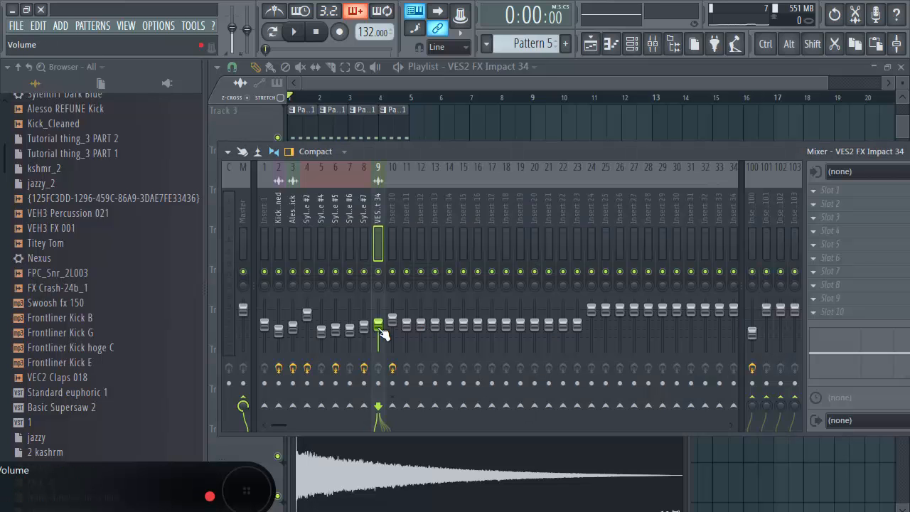
{"action": "key", "text": "q"}
{"action": "left_click", "coordinate": [462, 98]}
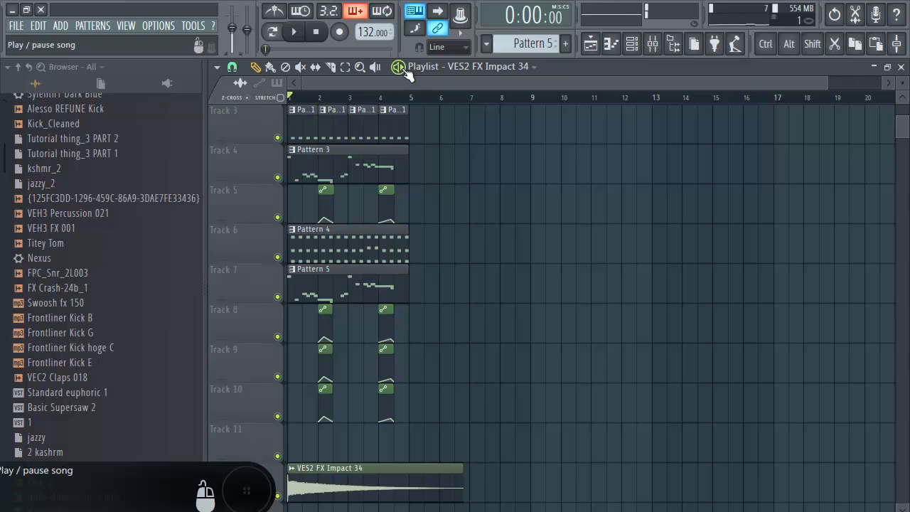
Play the song from the start to check the level of the impact in the mix.
{"action": "key", "text": "F9"}
{"action": "key", "text": "space"}
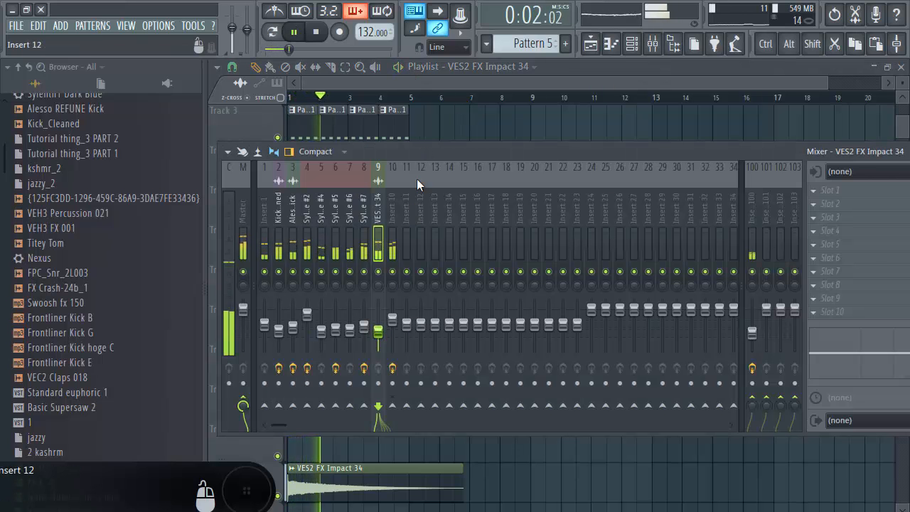
{"action": "key", "text": "space"}
{"action": "key", "text": "space"}
{"action": "key", "text": "F9"}
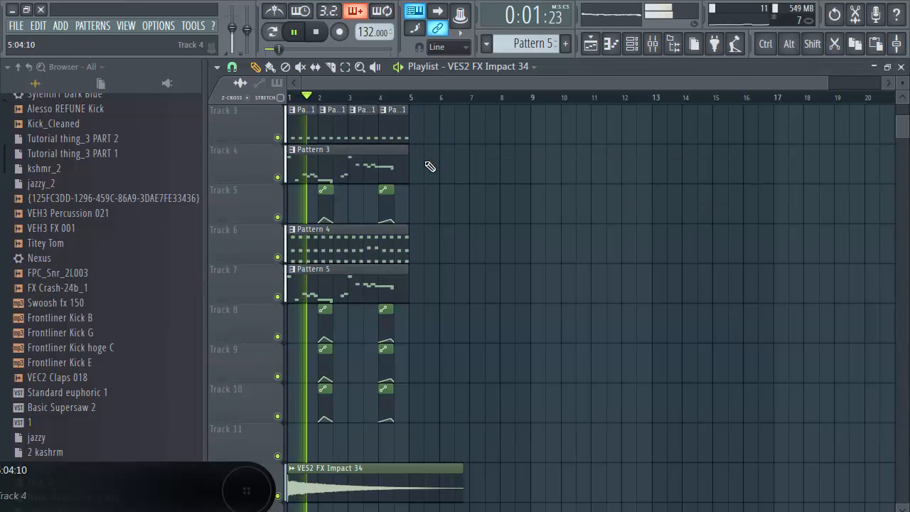
{"action": "scroll", "coordinate": [532, 205], "scroll_direction": "down", "scroll_amount": 2}
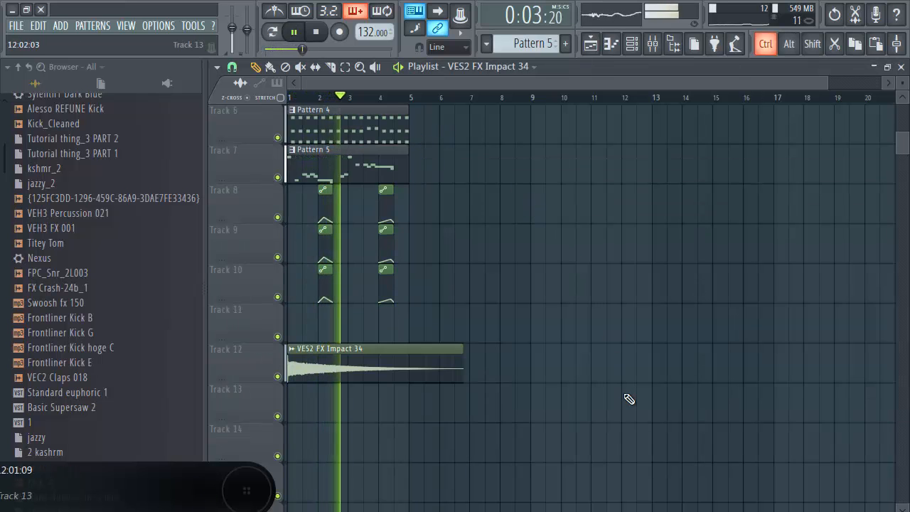
{"action": "left_click_drag", "start_coordinate": [628, 399], "coordinate": [293, 54]}
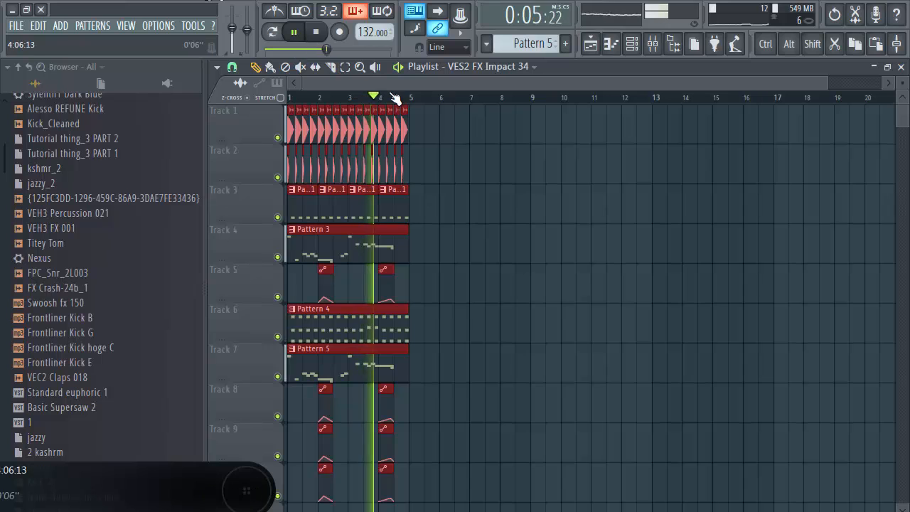
{"action": "scroll", "coordinate": [396, 96], "scroll_direction": "down", "scroll_amount": 1}
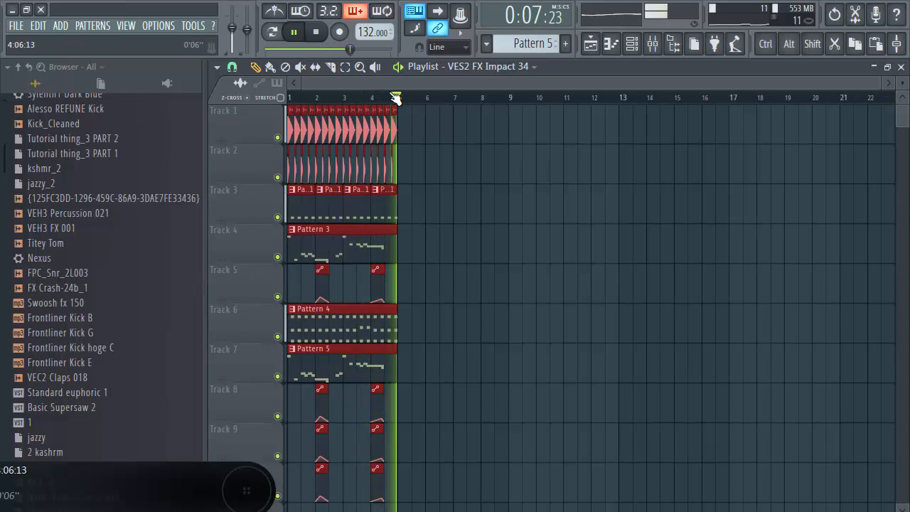
{"action": "key", "text": "space"}
{"action": "left_click", "coordinate": [450, 143]}
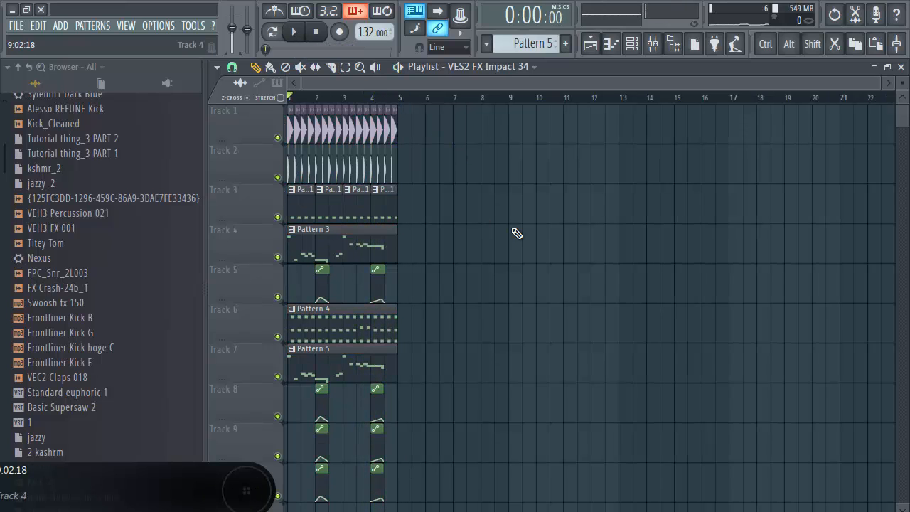
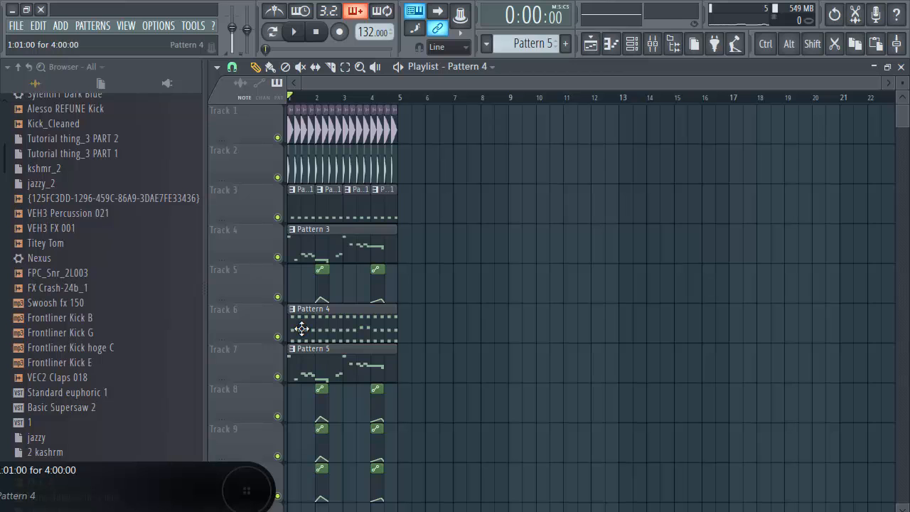
Open the Pattern 4 chords in the piano roll and play them back.
{"action": "double_click", "coordinate": [302, 328]}
{"action": "key", "text": "space"}
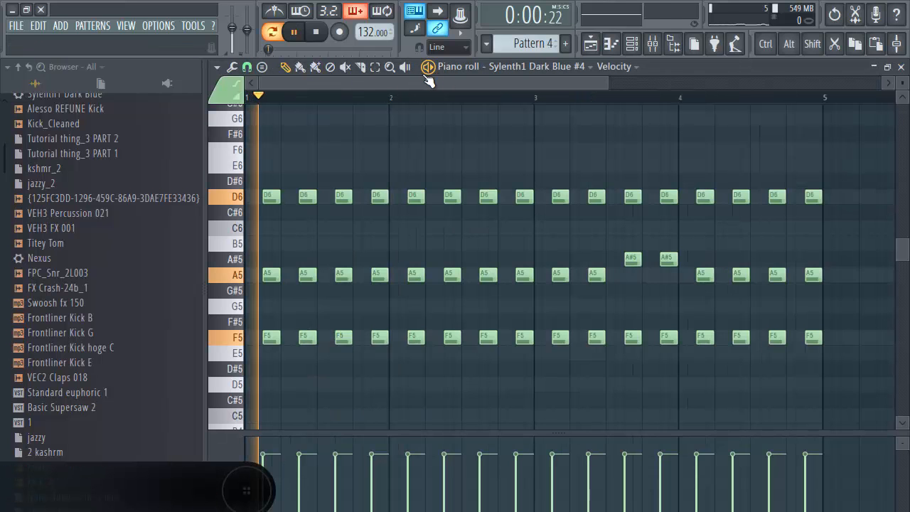
{"action": "scroll", "coordinate": [388, 94], "scroll_direction": "down", "scroll_amount": 2}
{"action": "key", "text": "space"}
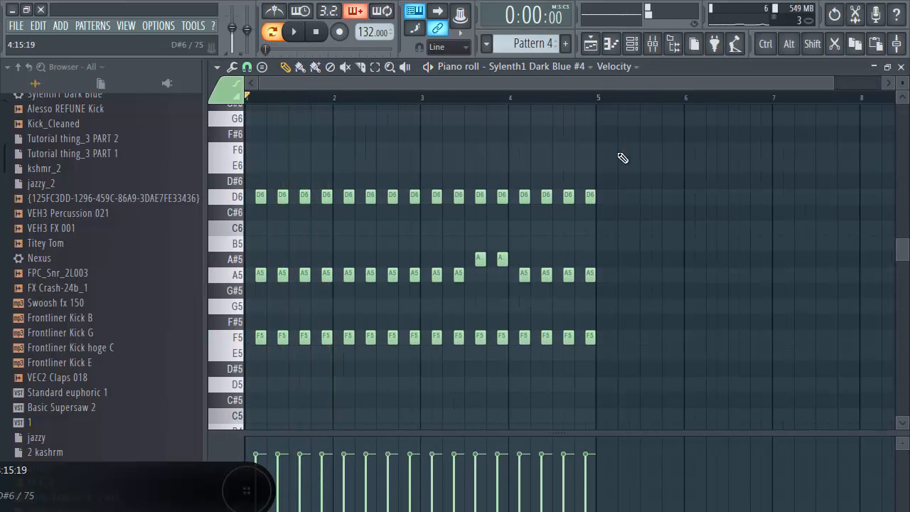
{"action": "key", "text": "ctrl+a"}
{"action": "scroll", "coordinate": [242, 95], "scroll_direction": "up", "scroll_amount": 5}
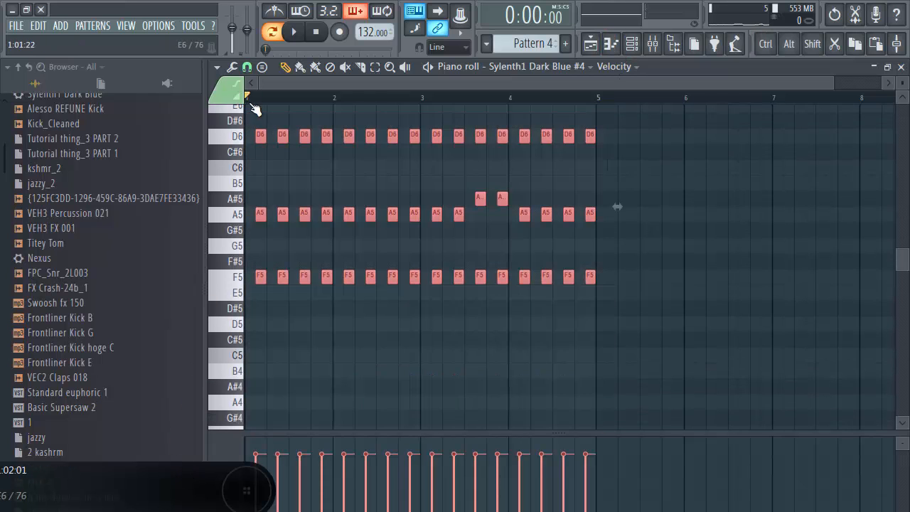
{"action": "key", "text": "space"}
{"action": "left_click_drag", "start_coordinate": [275, 84], "coordinate": [270, 88]}
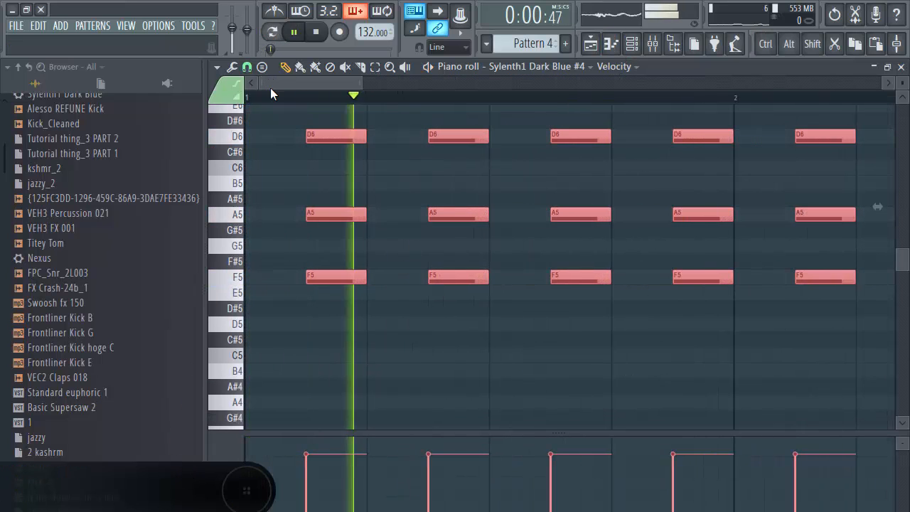
{"action": "key", "text": "space"}
Clone the Sylenth1 Dark Blue #4 channel used for the Pattern 4 chords.
{"action": "left_click", "coordinate": [611, 45]}
{"action": "left_click", "coordinate": [632, 45]}
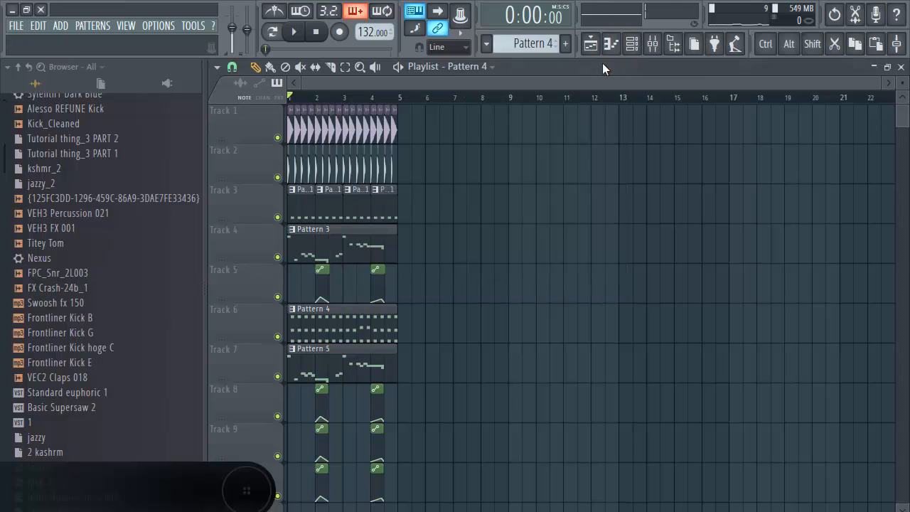
{"action": "left_click", "coordinate": [632, 45]}
{"action": "right_click", "coordinate": [406, 179]}
{"action": "left_click", "coordinate": [445, 267]}
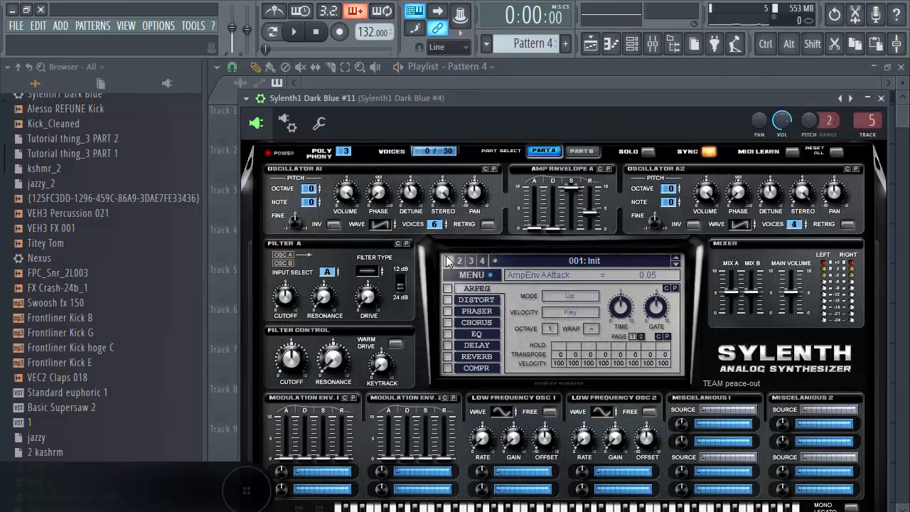
Copy the chord notes from the Sylenth1 Dark Blue #4 channel and paste them into the cloned #11 channel.
{"action": "left_click", "coordinate": [631, 44]}
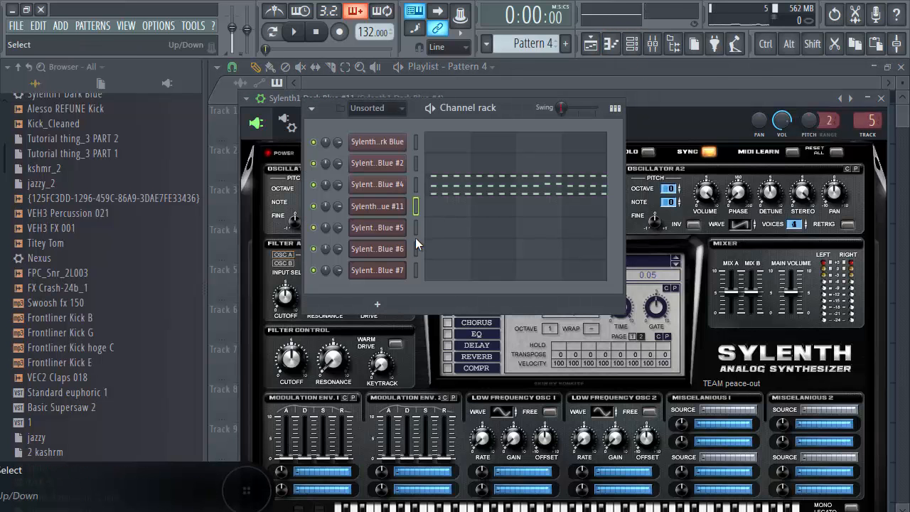
{"action": "right_click", "coordinate": [398, 184]}
{"action": "key", "text": "Escape"}
{"action": "right_click", "coordinate": [404, 212]}
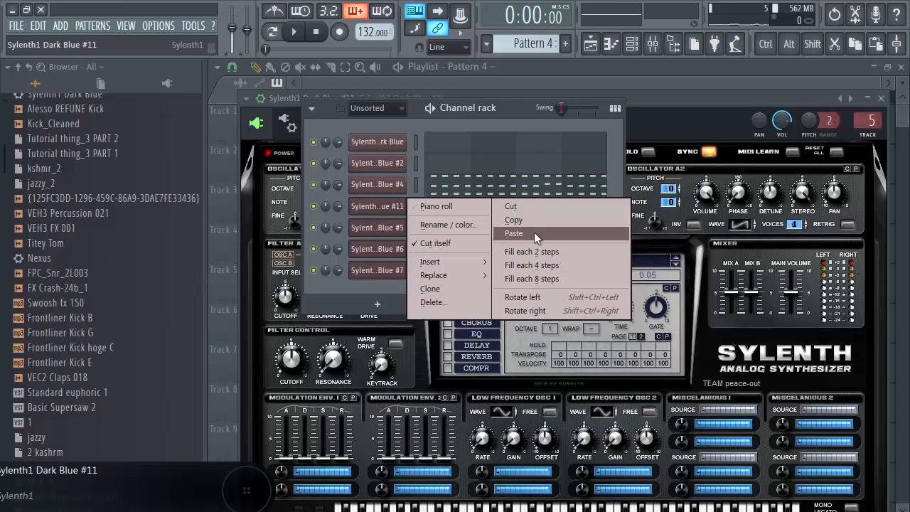
{"action": "left_click", "coordinate": [535, 233]}
Load the Basic Supersaw 2 preset from the Sylenth folder onto the Sylenth1 Dark Blue #11 channel and audition it with the song.
{"action": "scroll", "coordinate": [2, 180], "scroll_direction": "up", "scroll_amount": 5}
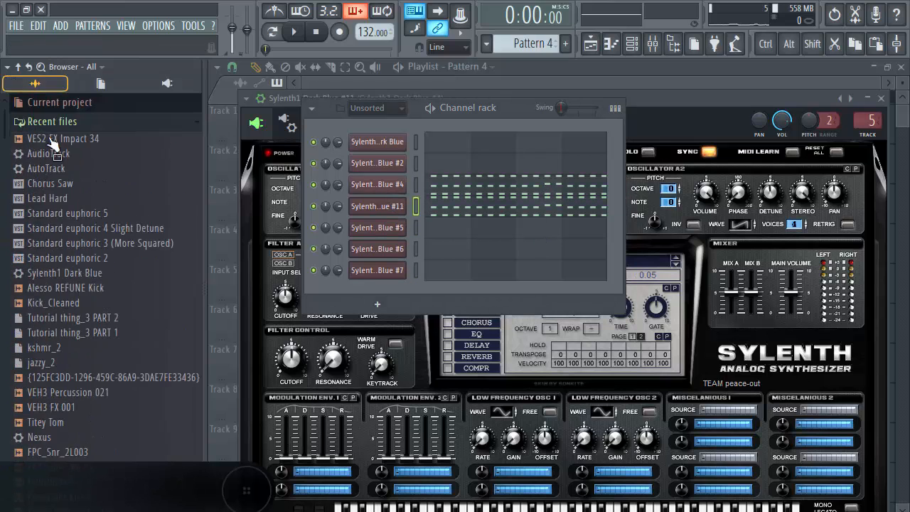
{"action": "left_click", "coordinate": [53, 125]}
{"action": "scroll", "coordinate": [64, 196], "scroll_direction": "down", "scroll_amount": 6}
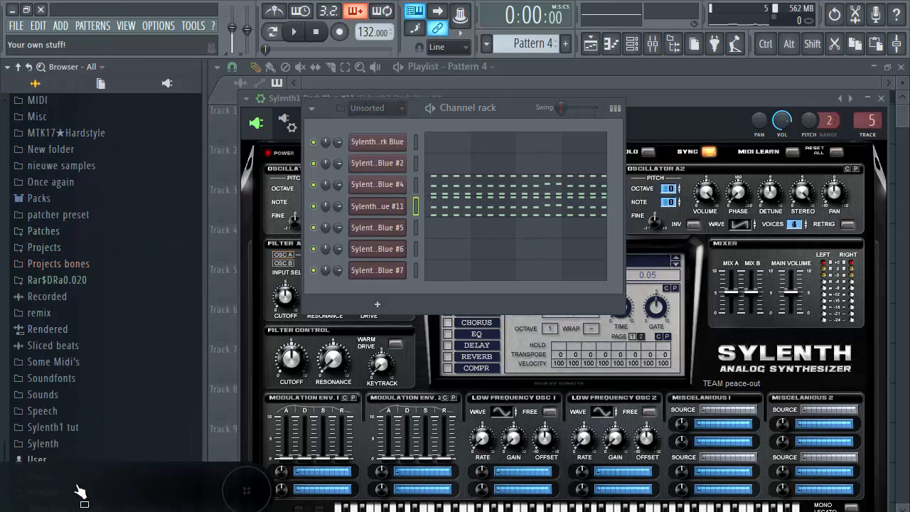
{"action": "left_click", "coordinate": [72, 443]}
{"action": "left_click_drag", "start_coordinate": [103, 294], "coordinate": [378, 204]}
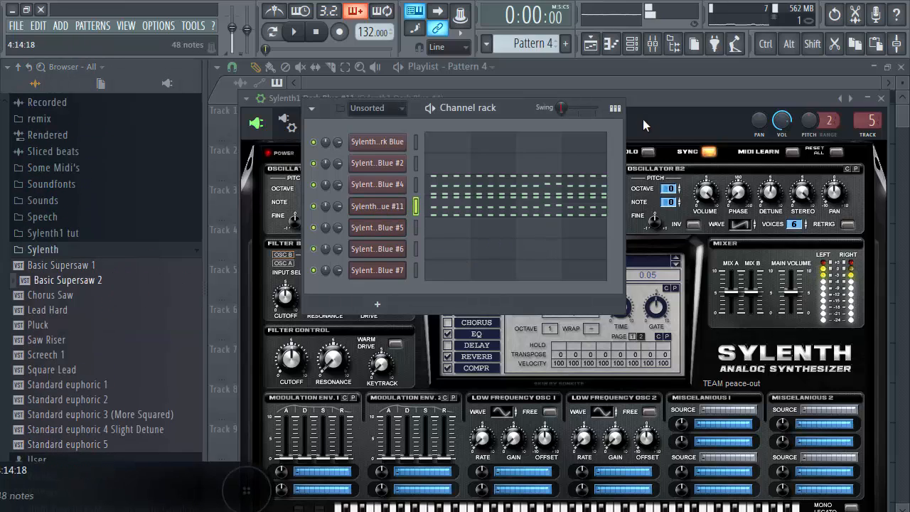
{"action": "key", "text": "space"}
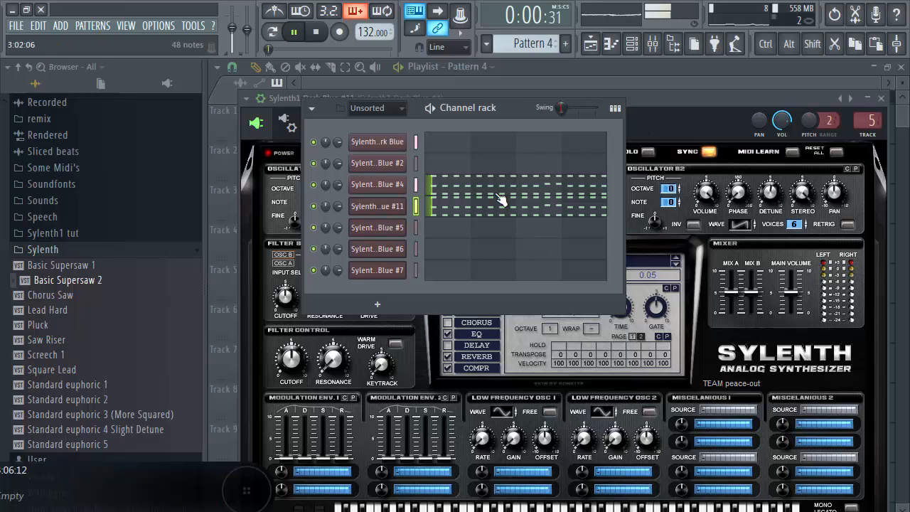
{"action": "key", "text": "space"}
Assign Sylenth1 Dark Blue #11 to free mixer track 11 and route that track only to track 10.
{"action": "key", "text": "F6"}
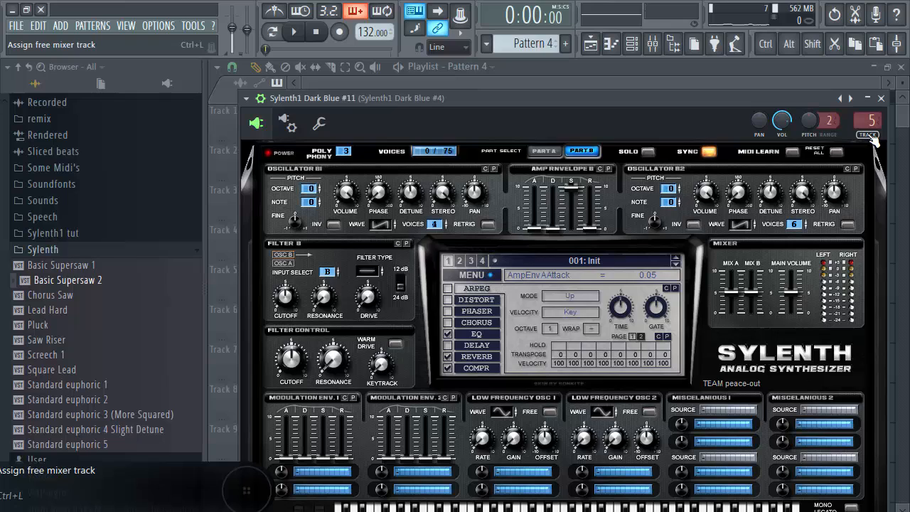
{"action": "key", "text": "ctrl+l"}
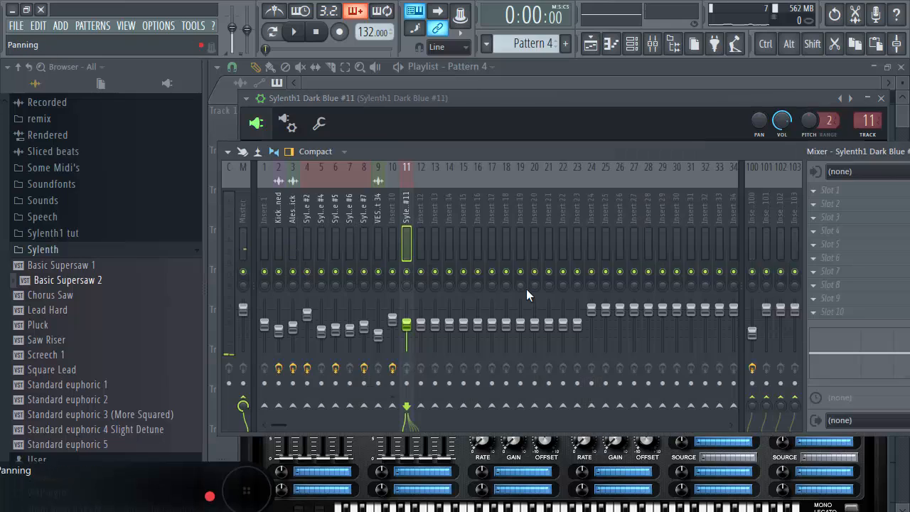
{"action": "right_click", "coordinate": [396, 406]}
{"action": "left_click", "coordinate": [417, 434]}
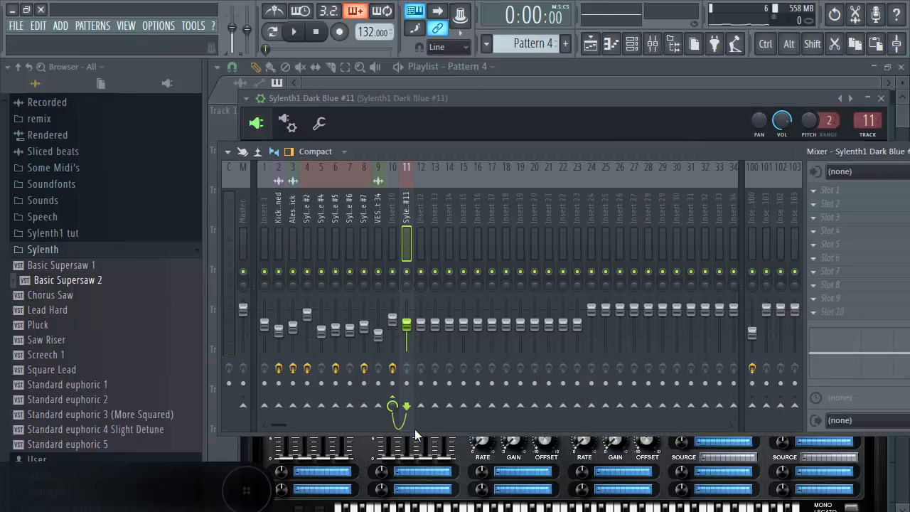
Raise the volume of mixer track 11 to 73% (-6.4 dB) while the song plays.
{"action": "key", "text": "space"}
{"action": "left_click_drag", "start_coordinate": [406, 324], "coordinate": [411, 323]}
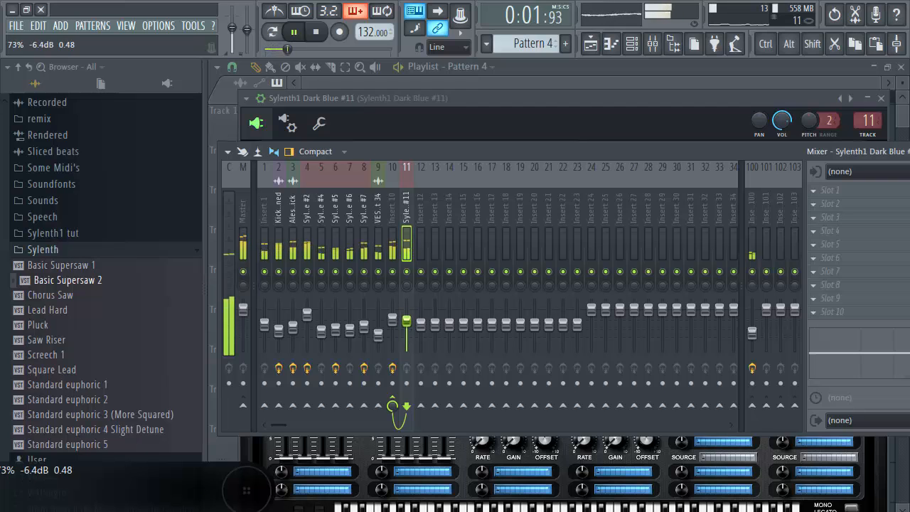
{"action": "key", "text": "space"}
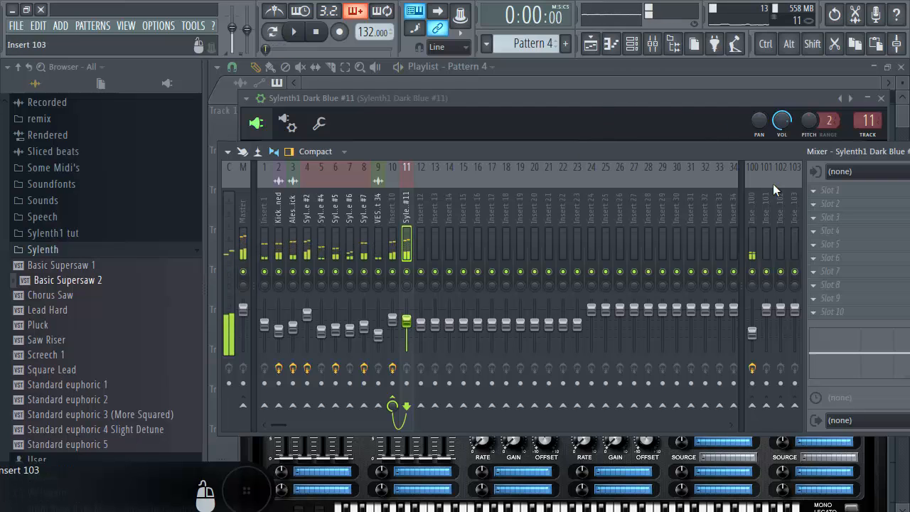
Transpose the Sylenth1 Dark Blue #11 chord notes in Pattern 4 down one octave and play the song.
{"action": "left_click", "coordinate": [632, 54]}
{"action": "left_click", "coordinate": [463, 217]}
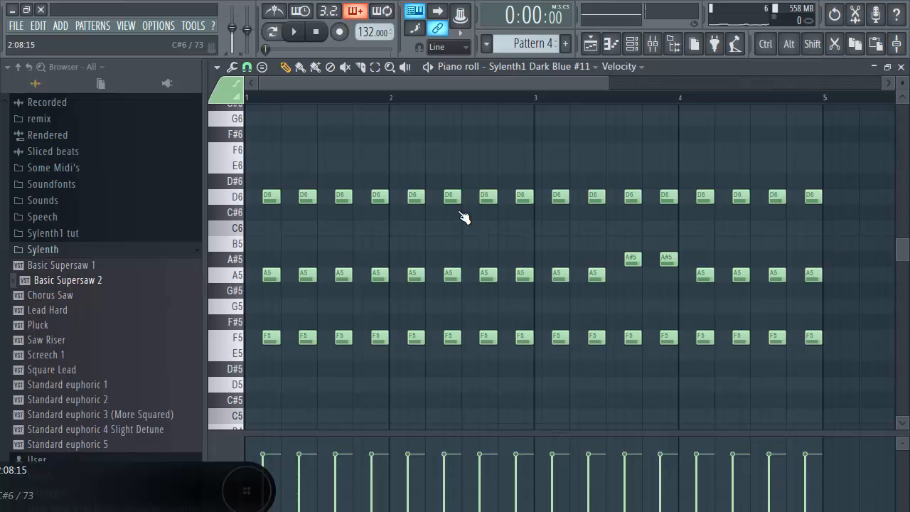
{"action": "key", "text": "ctrl+Down"}
{"action": "key", "text": "space"}
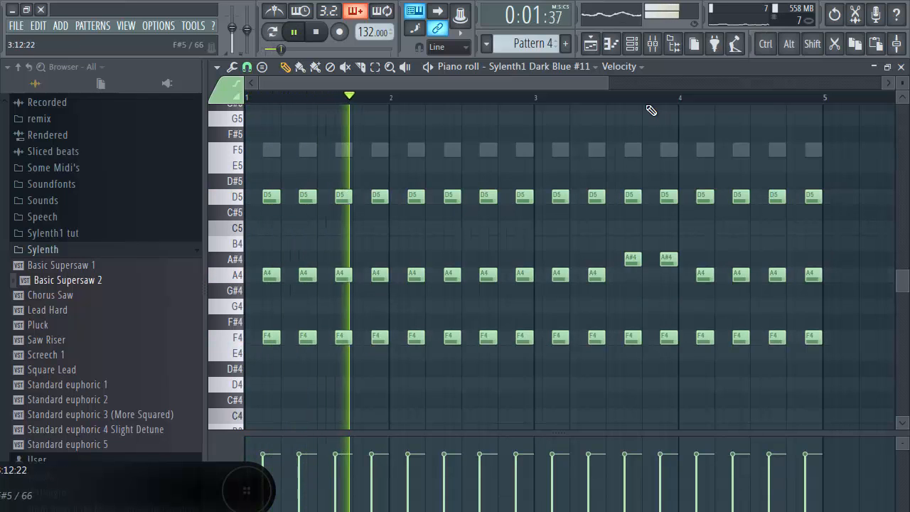
Lower mixer track 11 to 64% (-8.8 dB), return to the playlist and stop playback.
{"action": "left_click", "coordinate": [652, 43]}
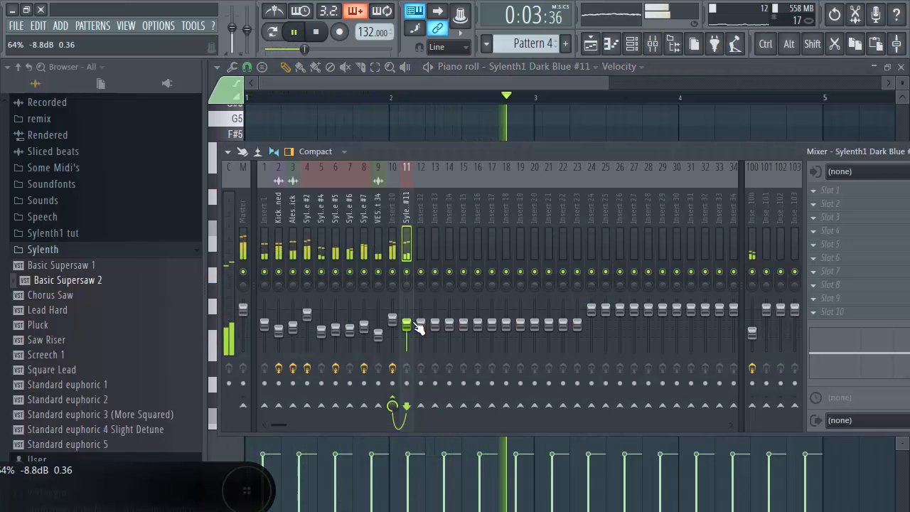
{"action": "left_click", "coordinate": [590, 47]}
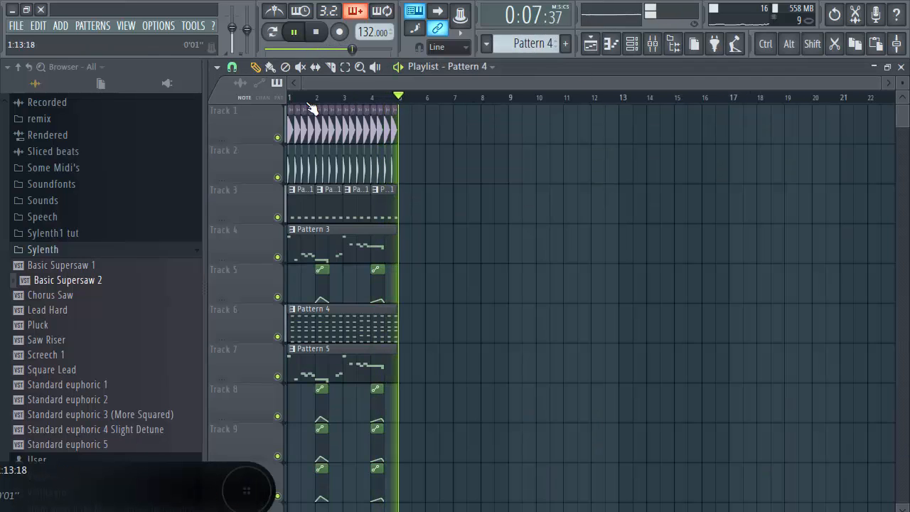
{"action": "key", "text": "space"}
Duplicate the playlist clips of bars 1 to 4 so the copy starts at bar 5, and clear the selection.
{"action": "scroll", "coordinate": [296, 107], "scroll_direction": "up", "scroll_amount": 5}
{"action": "scroll", "coordinate": [502, 431], "scroll_direction": "down", "scroll_amount": 1}
{"action": "left_click_drag", "start_coordinate": [625, 326], "coordinate": [71, 15]}
{"action": "left_click_drag", "start_coordinate": [298, 132], "coordinate": [595, 121]}
{"action": "scroll", "coordinate": [575, 106], "scroll_direction": "up", "scroll_amount": 5}
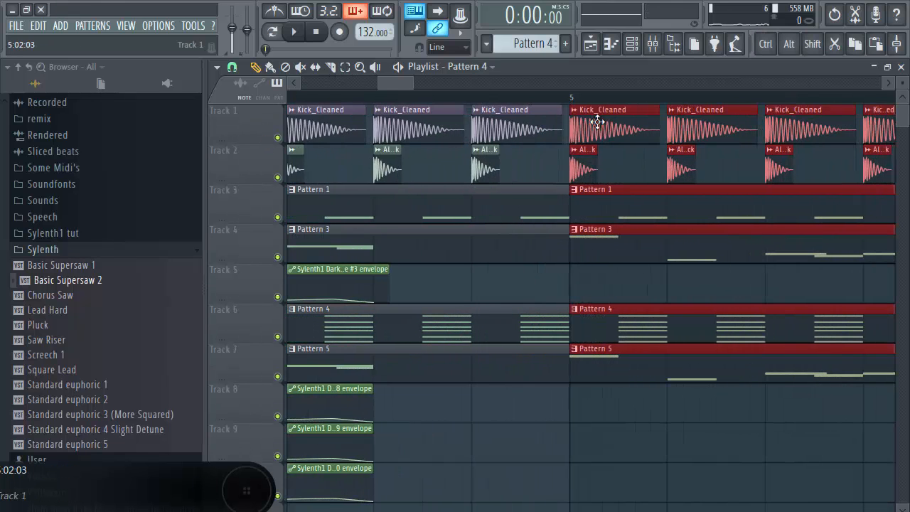
{"action": "scroll", "coordinate": [455, 103], "scroll_direction": "down", "scroll_amount": 5}
{"action": "scroll", "coordinate": [455, 103], "scroll_direction": "up", "scroll_amount": 2}
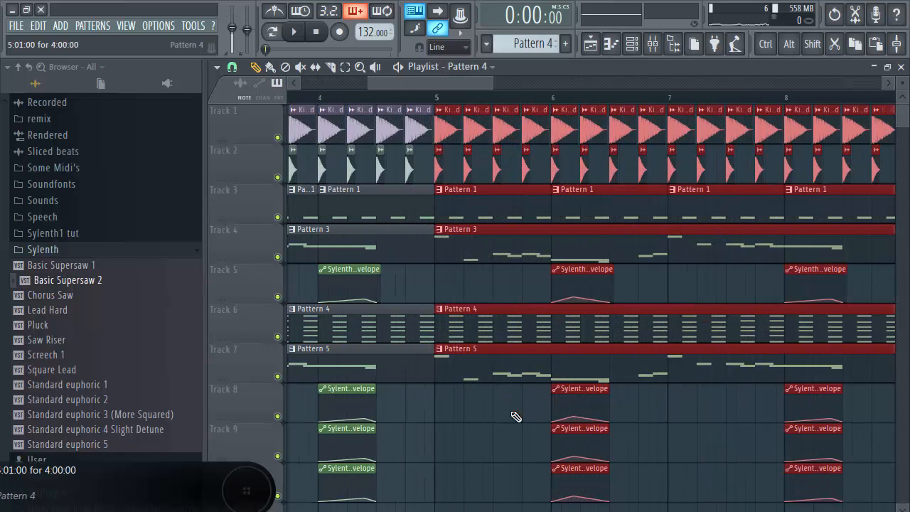
{"action": "left_click", "coordinate": [462, 429]}
{"action": "scroll", "coordinate": [472, 77], "scroll_direction": "down", "scroll_amount": 3}
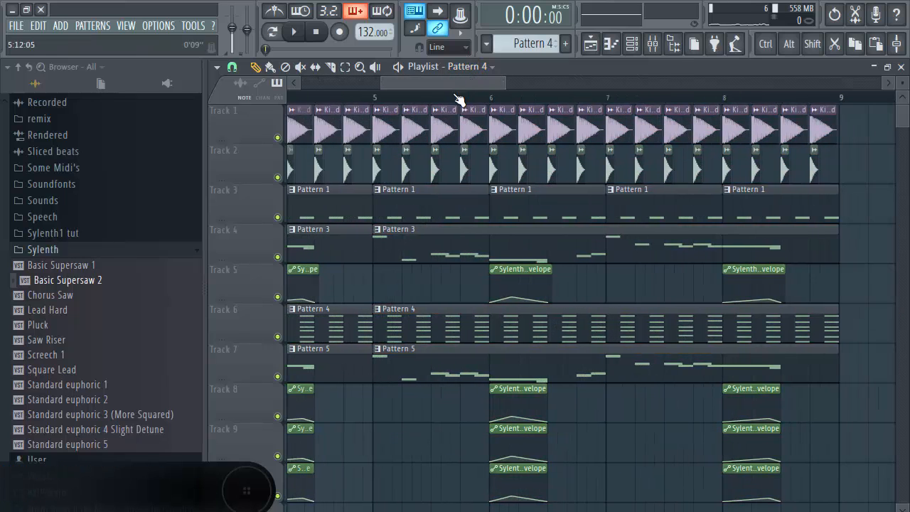
Make the Pattern 3 clip at bar 5 on Track 4 unique, and mute Track 7 for playback from bar 5.
{"action": "right_click", "coordinate": [401, 237]}
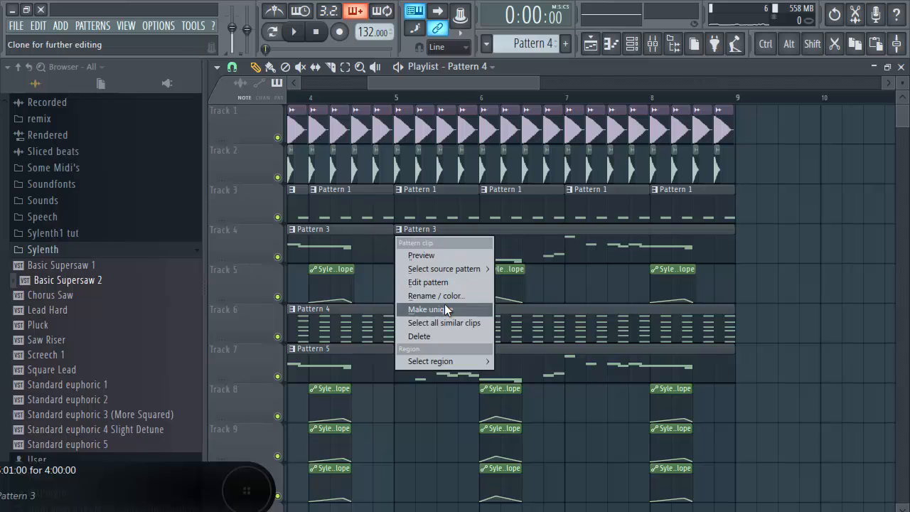
{"action": "left_click", "coordinate": [444, 305]}
{"action": "left_click", "coordinate": [278, 378]}
{"action": "left_click", "coordinate": [395, 97]}
{"action": "key", "text": "space"}
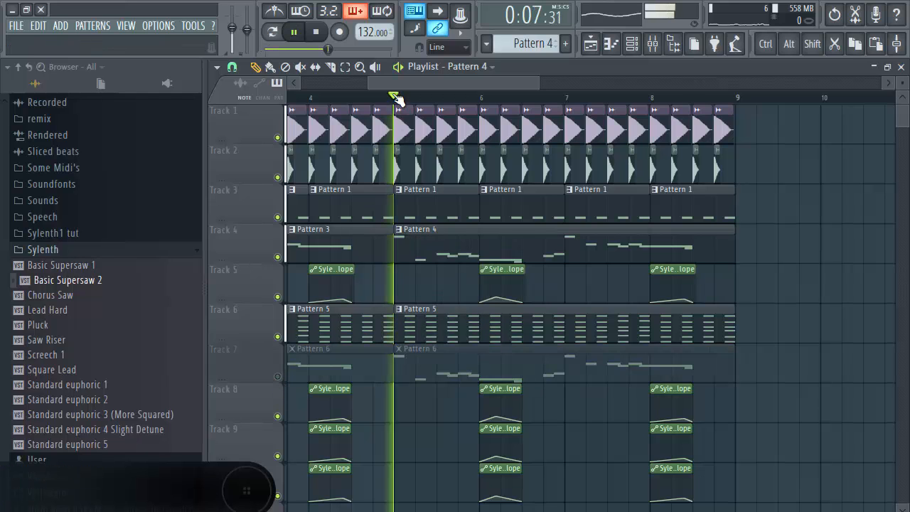
{"action": "key", "text": "space"}
Open the unique melody clip at bar 5 in the piano roll and raise the first E5 note in bar 1 to G5.
{"action": "scroll", "coordinate": [396, 99], "scroll_direction": "up", "scroll_amount": 2}
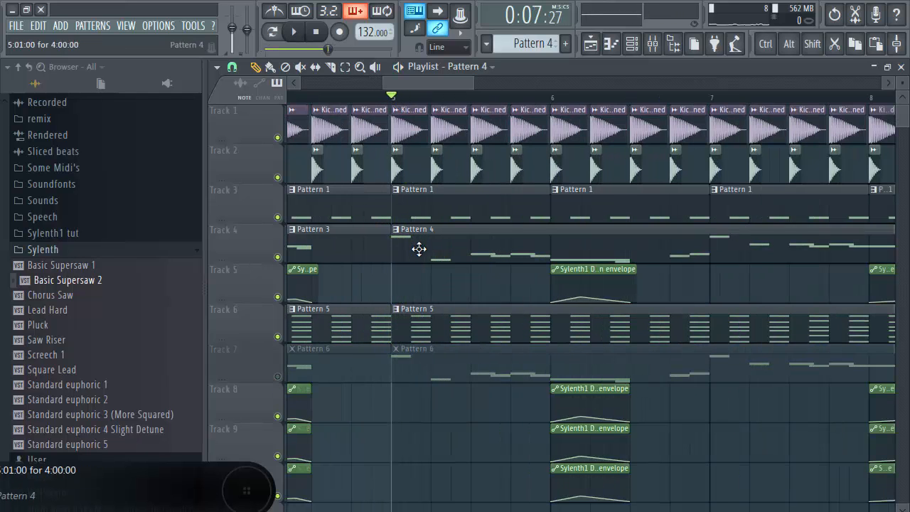
{"action": "double_click", "coordinate": [419, 248]}
{"action": "key", "text": "space"}
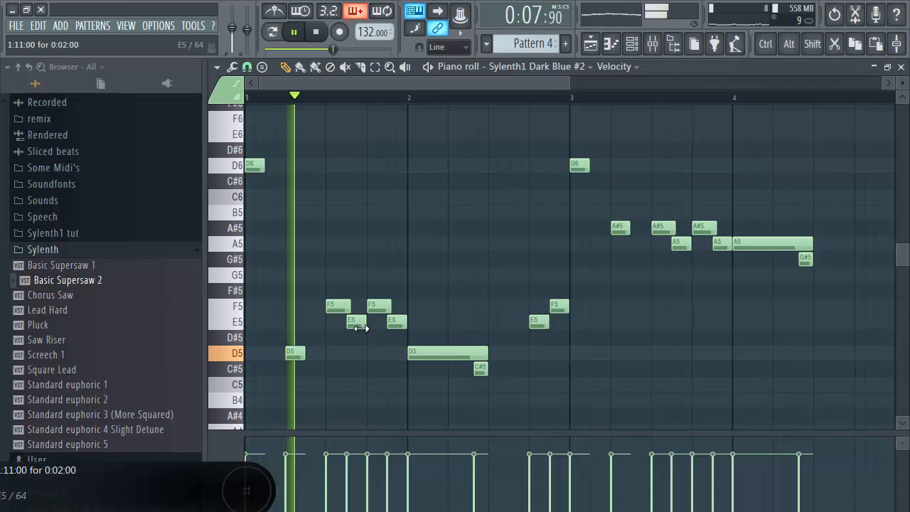
{"action": "key", "text": "space"}
{"action": "left_click_drag", "start_coordinate": [356, 322], "coordinate": [356, 275]}
Play the edited melody and raise the first A5 note in bar 3 to C6.
{"action": "key", "text": "space"}
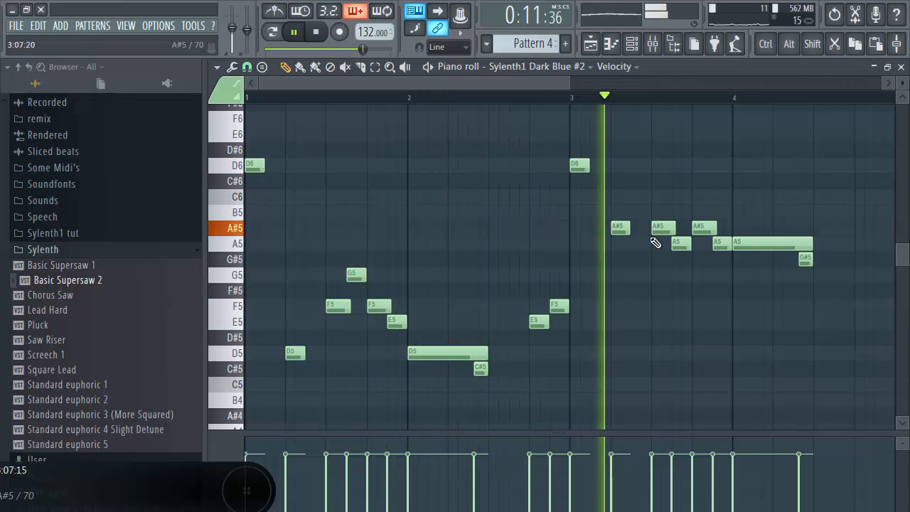
{"action": "key", "text": "space"}
{"action": "left_click_drag", "start_coordinate": [682, 245], "coordinate": [685, 185]}
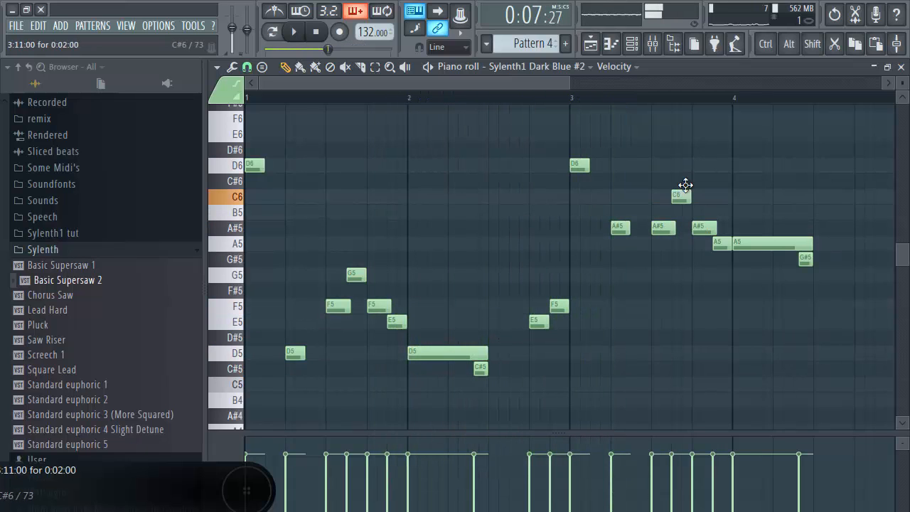
Raise the short A5 note at the end of bar 3 to C6.
{"action": "left_click_drag", "start_coordinate": [725, 243], "coordinate": [723, 198]}
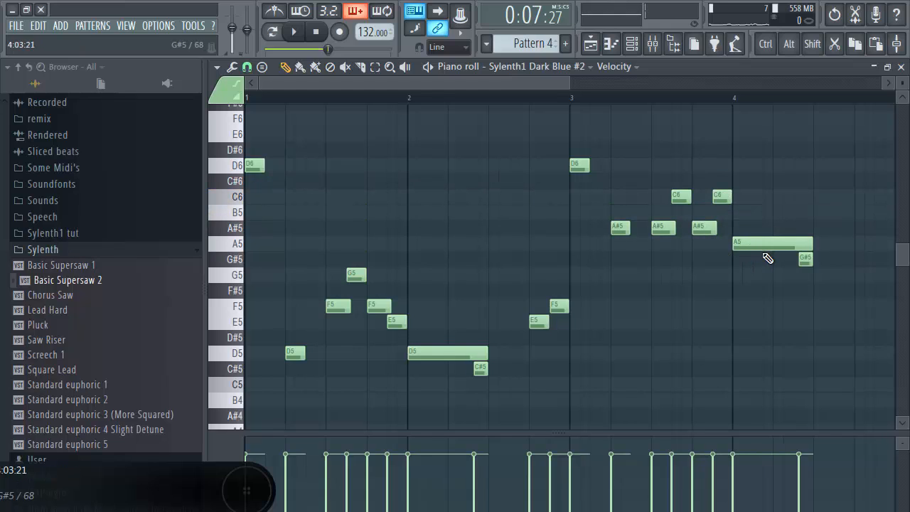
{"action": "left_click", "coordinate": [737, 230]}
{"action": "left_click_drag", "start_coordinate": [743, 238], "coordinate": [738, 240]}
{"action": "key", "text": "space"}
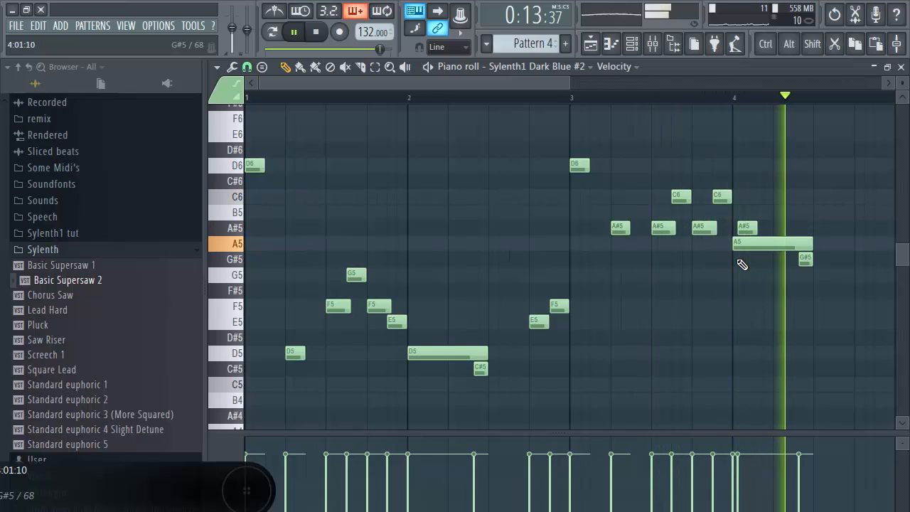
{"action": "left_click_drag", "start_coordinate": [744, 228], "coordinate": [765, 228]}
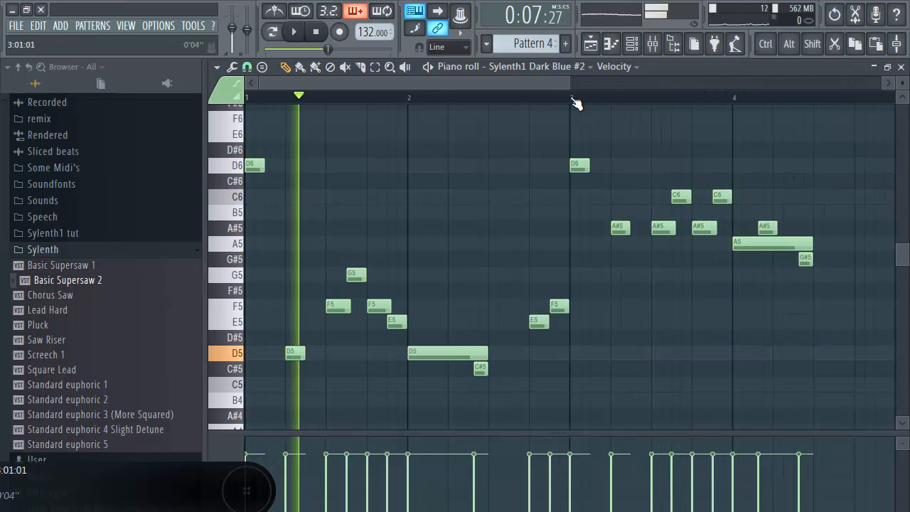
{"action": "left_click", "coordinate": [573, 99]}
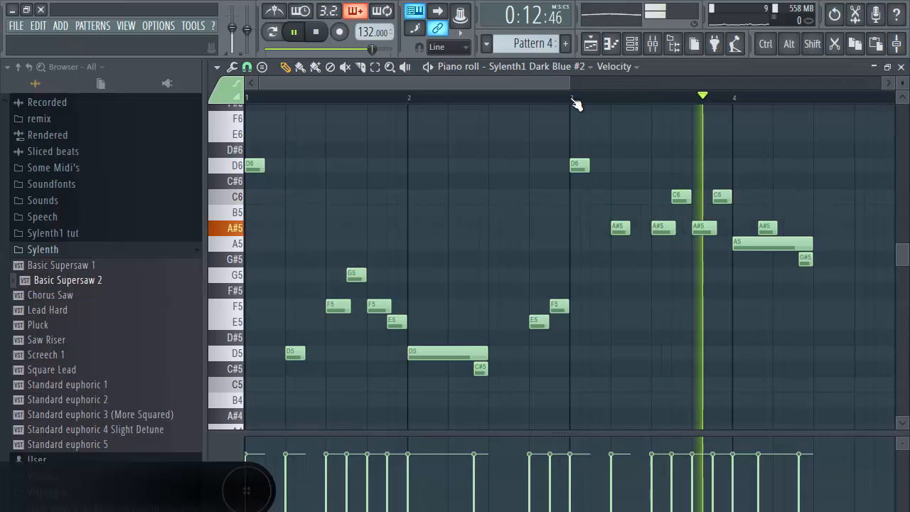
{"action": "key", "text": "space"}
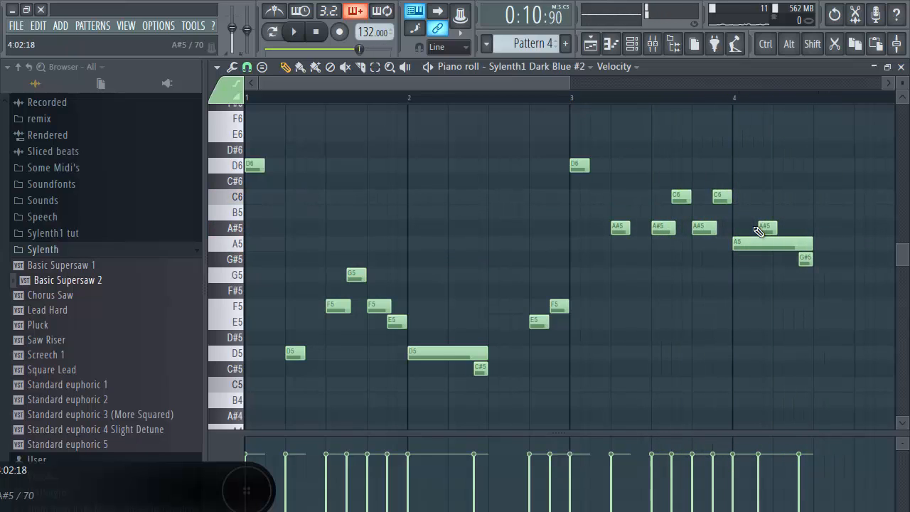
{"action": "key", "text": "space"}
{"action": "left_click_drag", "start_coordinate": [766, 228], "coordinate": [786, 229]}
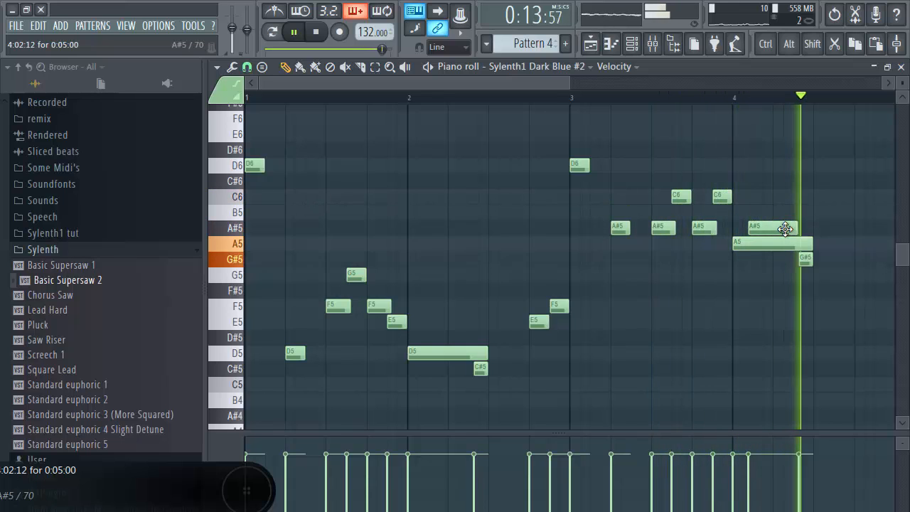
{"action": "key", "text": "space"}
{"action": "right_click", "coordinate": [784, 233]}
Raise the long A5 note at the start of bar 4 to D6 and play the phrase from bar 3.
{"action": "key", "text": "space"}
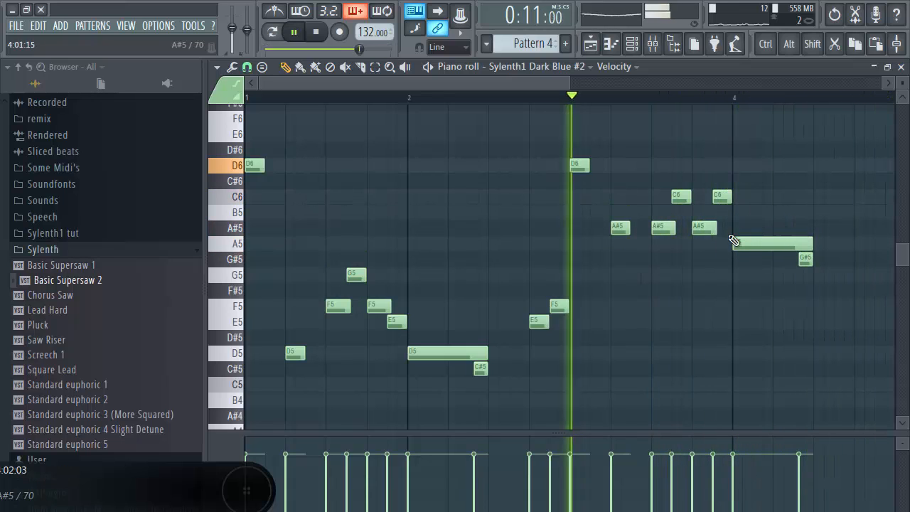
{"action": "key", "text": "space"}
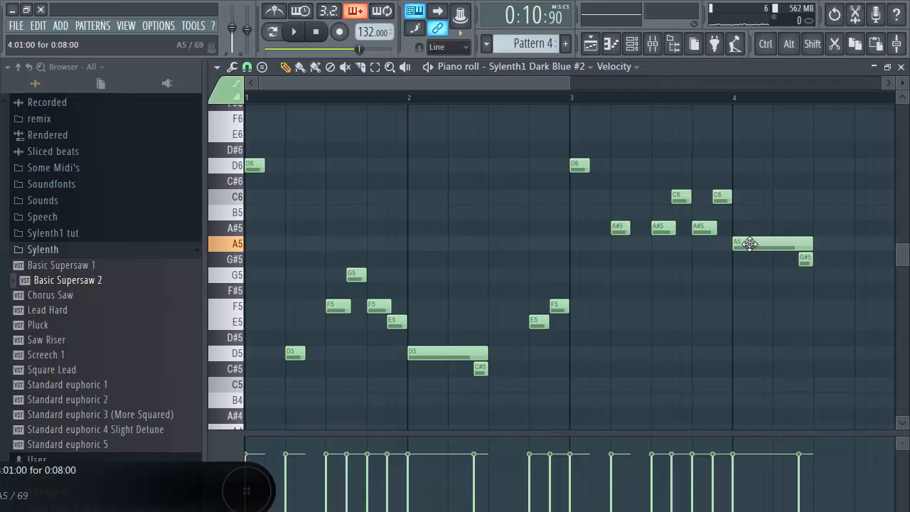
{"action": "left_click_drag", "start_coordinate": [750, 244], "coordinate": [749, 165]}
{"action": "key", "text": "space"}
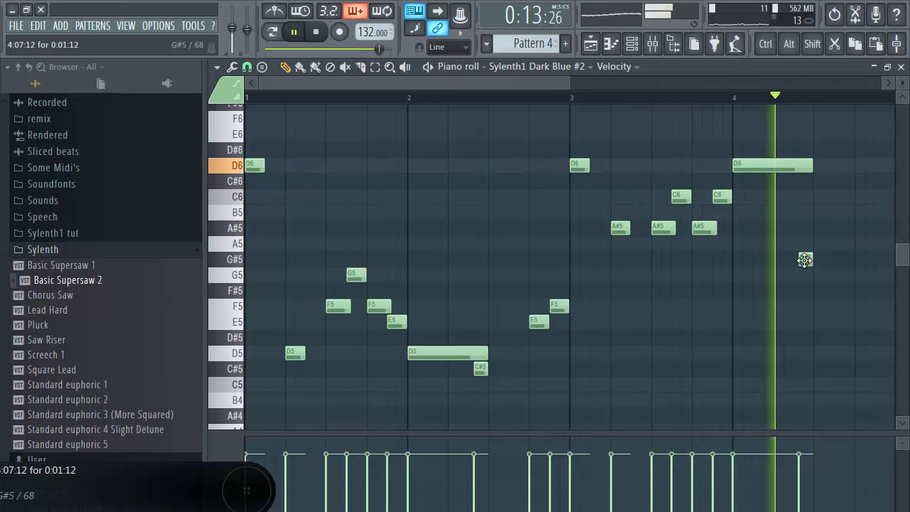
Return to the playlist, stop playback and make the Pattern 6 clip at bar 5 on Track 7 unique.
{"action": "left_click", "coordinate": [591, 44]}
{"action": "key", "text": "space"}
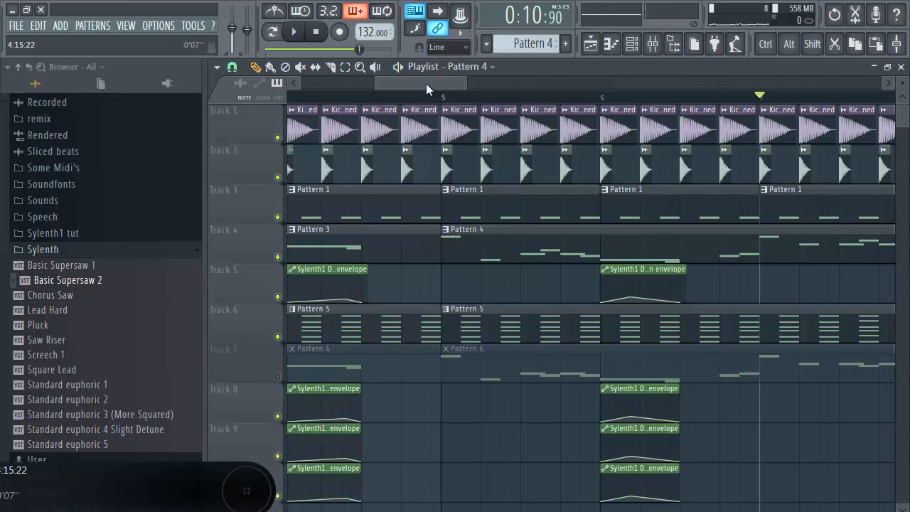
{"action": "scroll", "coordinate": [442, 98], "scroll_direction": "down", "scroll_amount": 6}
{"action": "scroll", "coordinate": [427, 104], "scroll_direction": "up", "scroll_amount": 4}
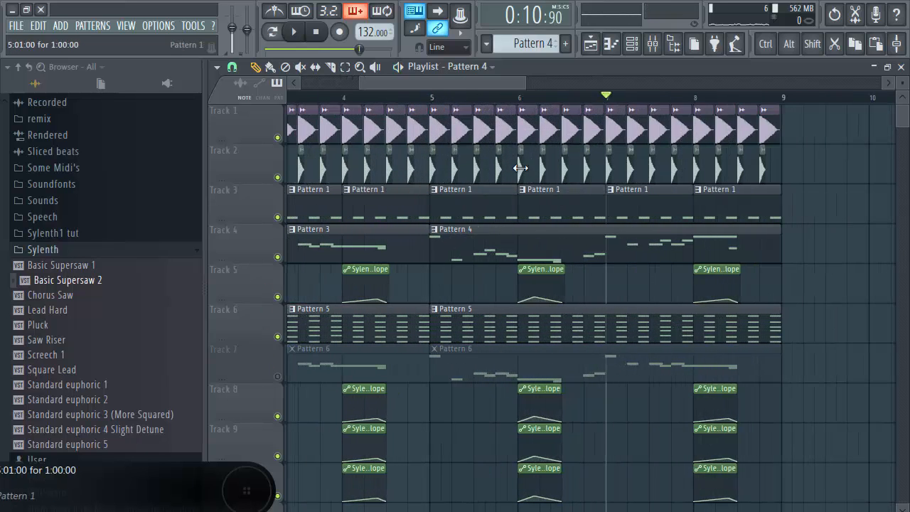
{"action": "left_click", "coordinate": [435, 350]}
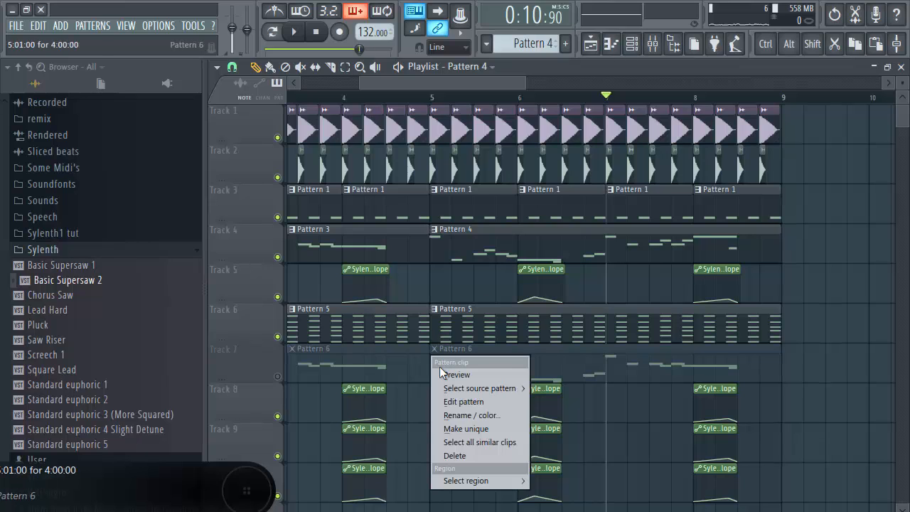
{"action": "left_click", "coordinate": [468, 429]}
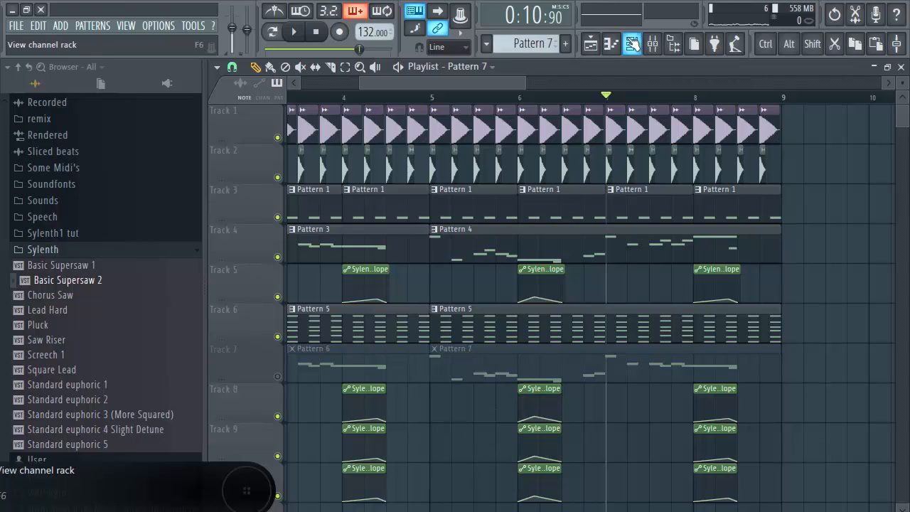
Copy the melody notes of the Sylenth1 Dark Blue #2 channel in Pattern 4 from the channel rack.
{"action": "left_click", "coordinate": [631, 43]}
{"action": "scroll", "coordinate": [509, 39], "scroll_direction": "up", "scroll_amount": 1}
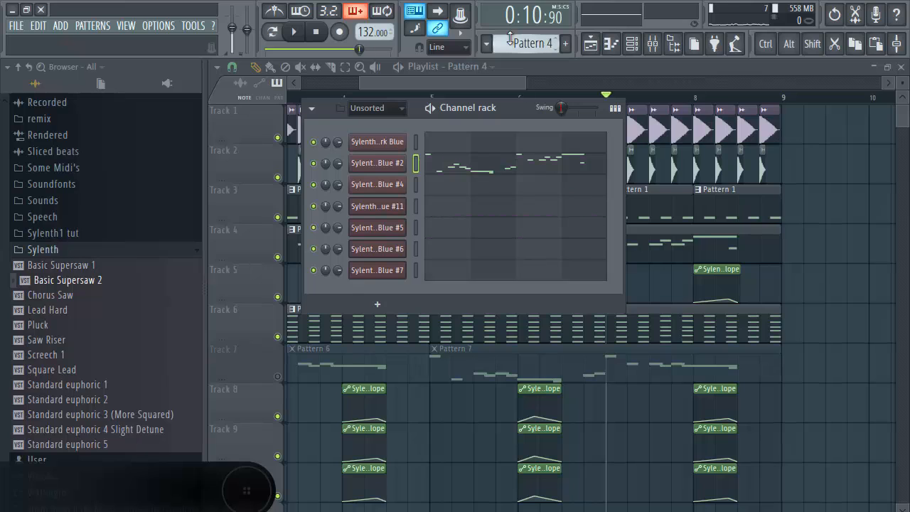
{"action": "right_click", "coordinate": [405, 169]}
{"action": "left_click", "coordinate": [515, 179]}
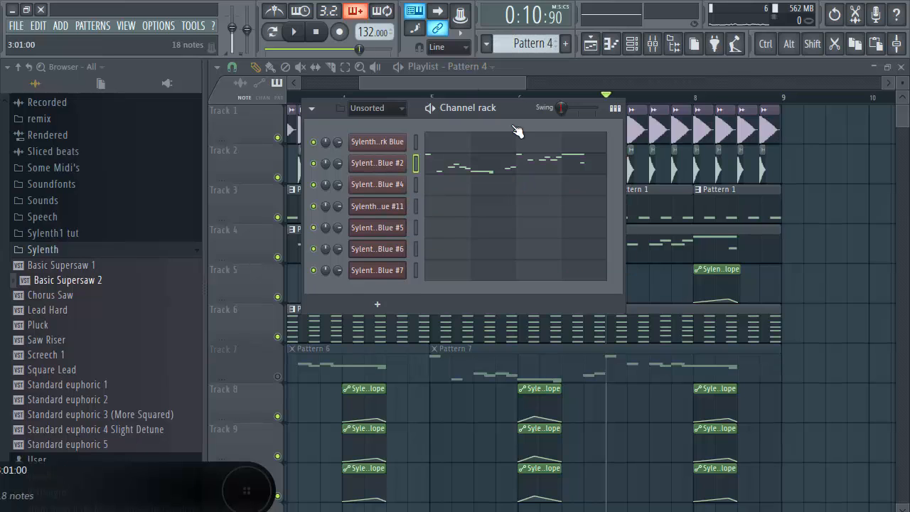
Paste the copied melody into the Sylenth1 Dark Blue #5, #6 and #7 channels of Pattern 7.
{"action": "scroll", "coordinate": [524, 44], "scroll_direction": "down", "scroll_amount": 4}
{"action": "scroll", "coordinate": [524, 44], "scroll_direction": "up", "scroll_amount": 1}
{"action": "right_click", "coordinate": [388, 227]}
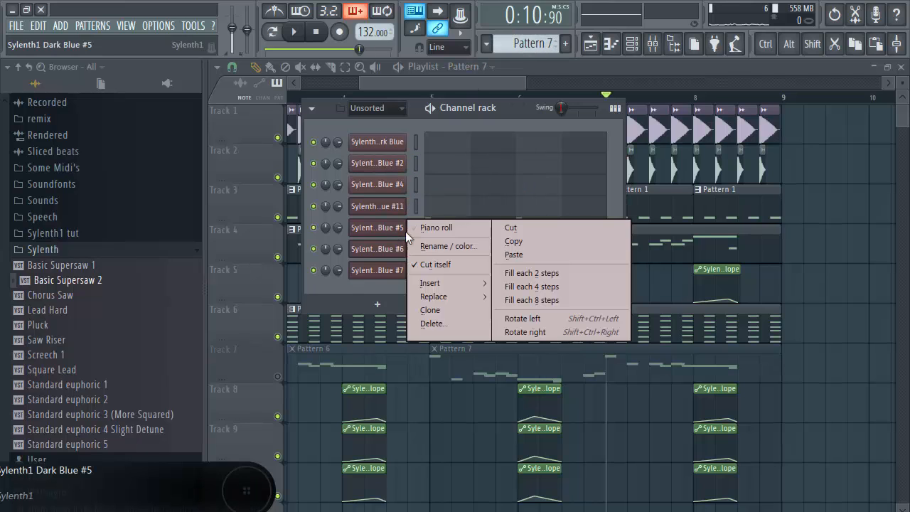
{"action": "left_click", "coordinate": [512, 253]}
{"action": "right_click", "coordinate": [384, 249]}
{"action": "left_click", "coordinate": [514, 276]}
{"action": "right_click", "coordinate": [384, 270]}
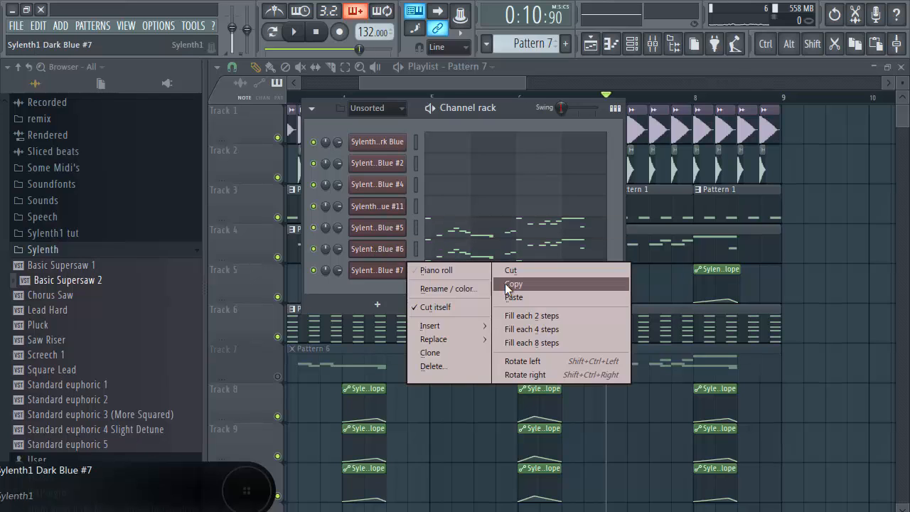
{"action": "left_click", "coordinate": [514, 297]}
Close the channel rack, solo Track 7 and play its melody clips.
{"action": "right_click", "coordinate": [284, 381]}
{"action": "key", "text": "Escape"}
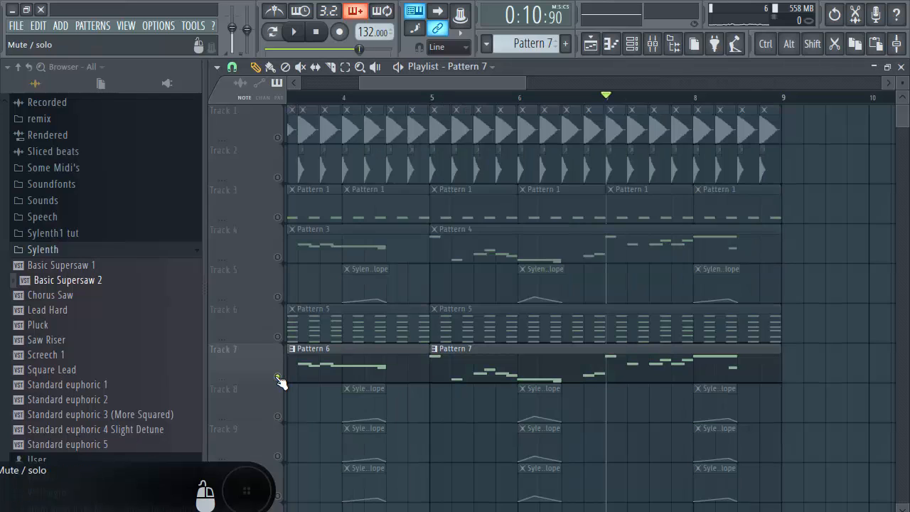
{"action": "key", "text": "space"}
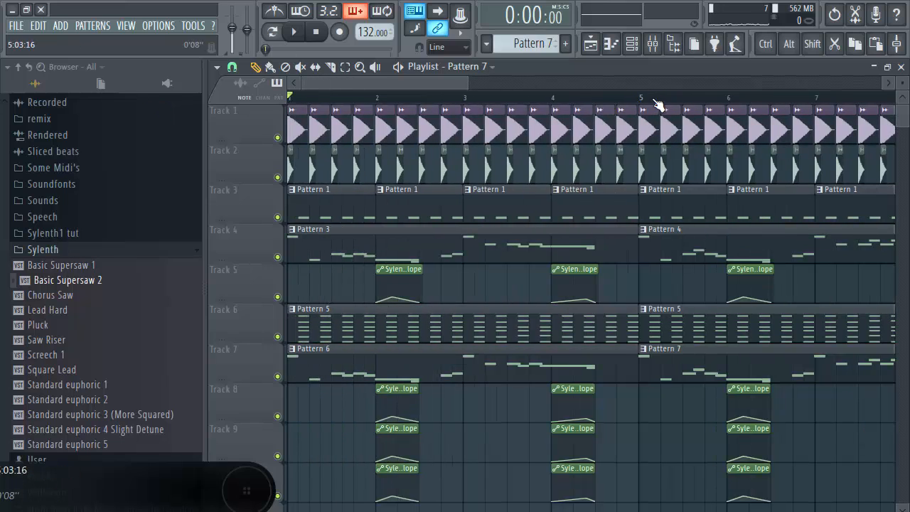
Delete the kick clips on the first beat of bar 5 from Tracks 1 and 2.
{"action": "scroll", "coordinate": [653, 88], "scroll_direction": "up", "scroll_amount": 2}
{"action": "right_click", "coordinate": [610, 127]}
{"action": "right_click", "coordinate": [612, 165]}
{"action": "key", "text": "ctrl+z"}
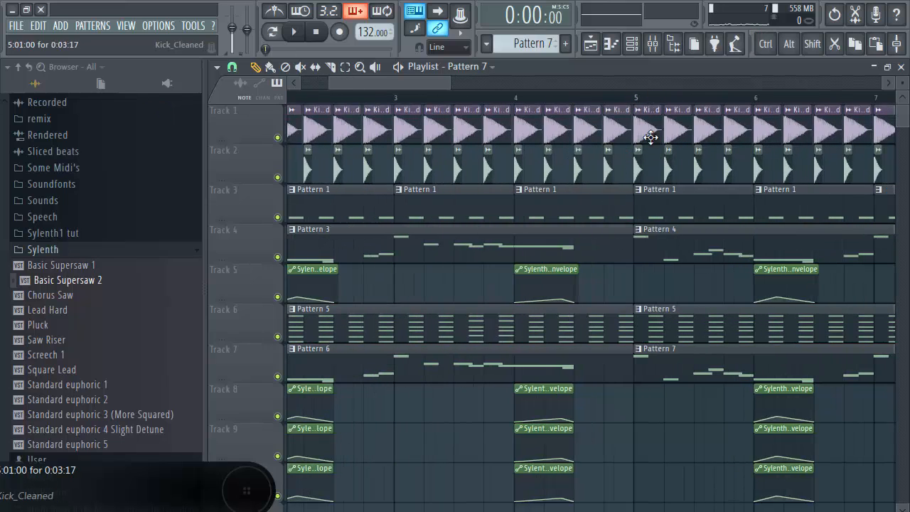
{"action": "right_click", "coordinate": [646, 132]}
{"action": "right_click", "coordinate": [645, 167]}
Place a copy of the VES2 FX Impact 34 clip on Track 11 starting at beat 2 of bar 5.
{"action": "scroll", "coordinate": [675, 128], "scroll_direction": "down", "scroll_amount": 3}
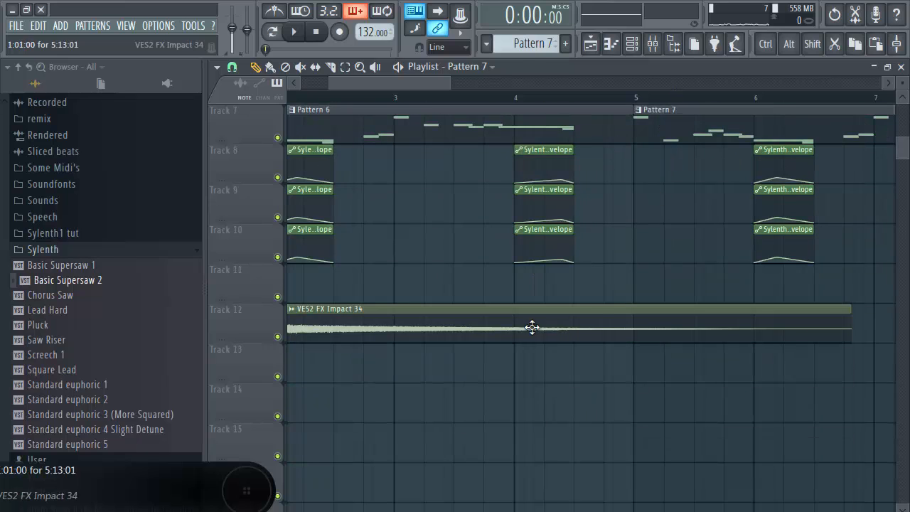
{"action": "left_click", "coordinate": [596, 302]}
{"action": "left_click", "coordinate": [665, 288]}
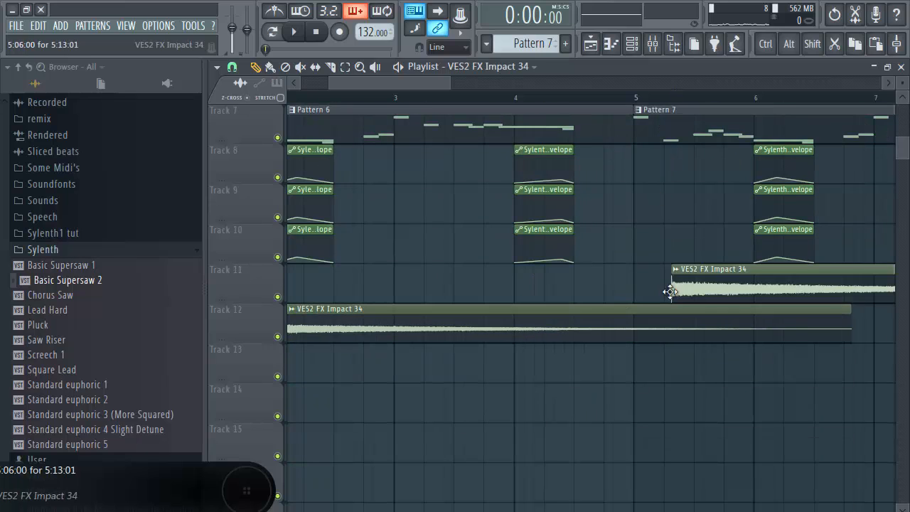
Play the full eight-bar arrangement from the start and stop playback.
{"action": "key", "text": "space"}
{"action": "scroll", "coordinate": [529, 108], "scroll_direction": "down", "scroll_amount": 3}
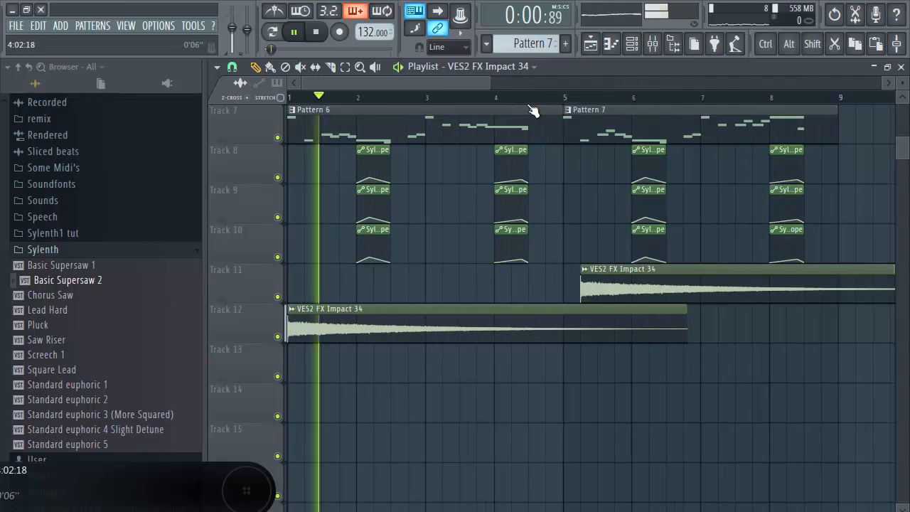
{"action": "scroll", "coordinate": [520, 194], "scroll_direction": "up", "scroll_amount": 3}
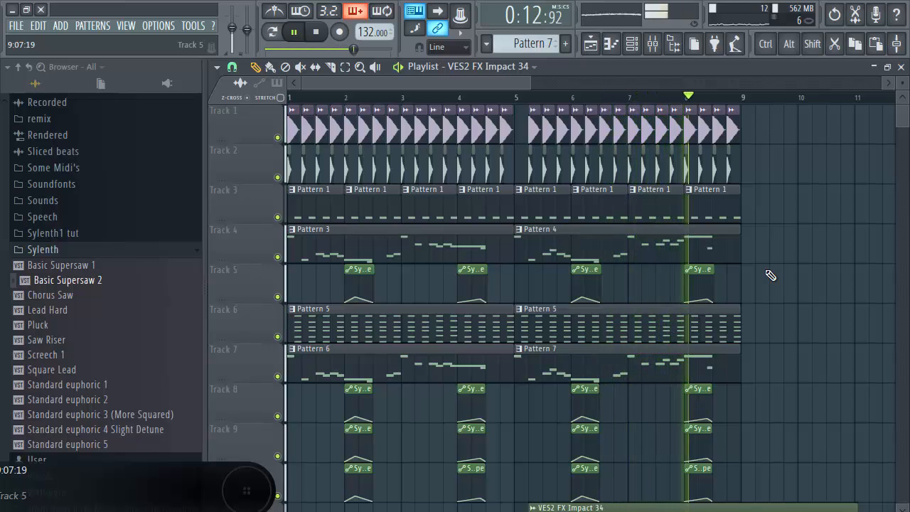
{"action": "key", "text": "space"}
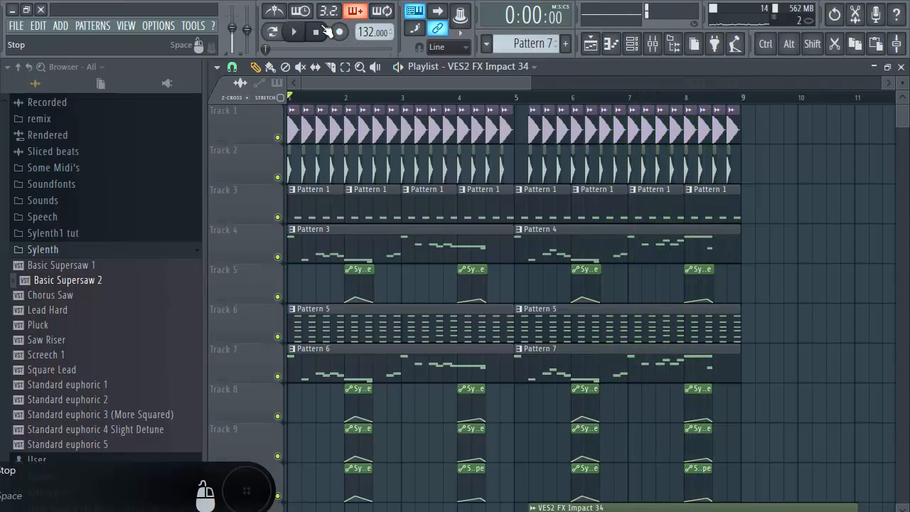